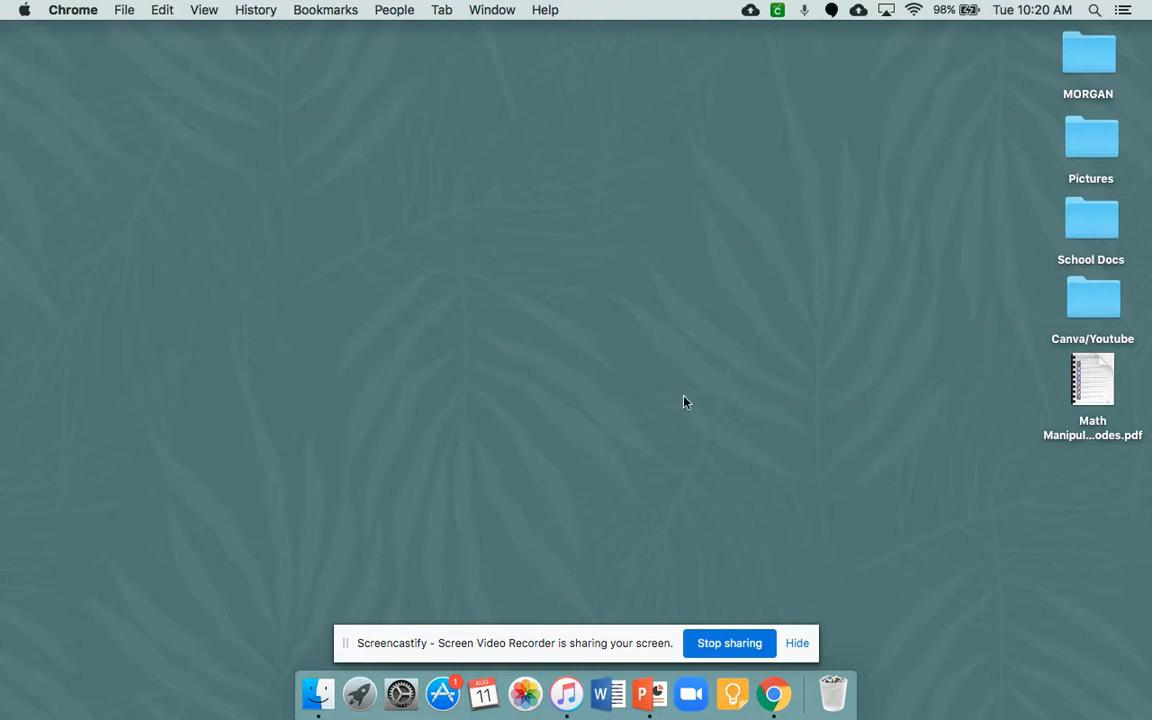
# Switch to Chrome, search the web for "drive" and open My Drive from the Google Drive website.
pyautogui.click(785, 696)
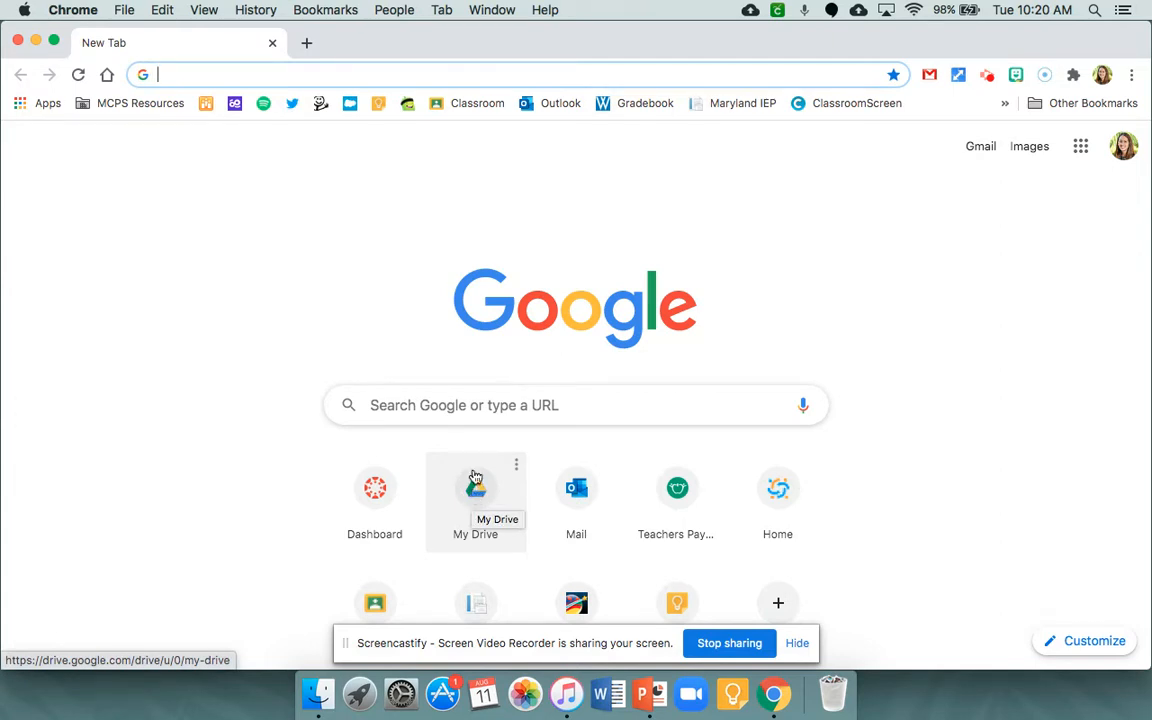
pyautogui.click(437, 80)
pyautogui.write('drive')
pyautogui.press('Delete')
pyautogui.press('Return')
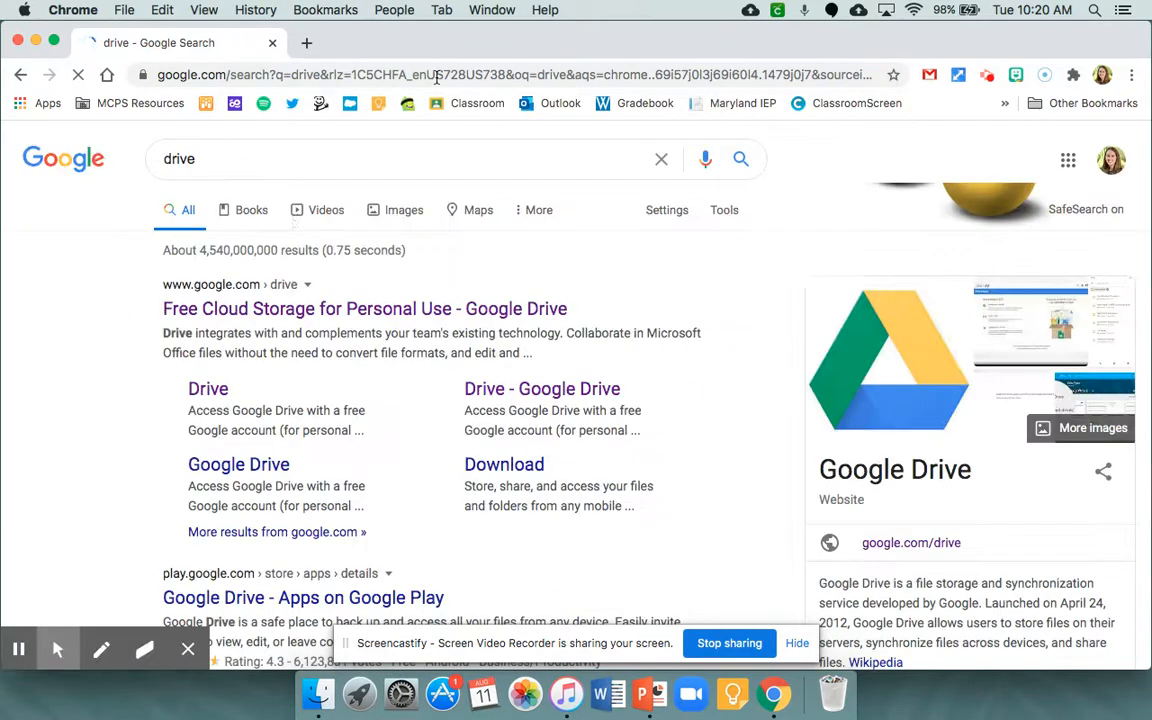
pyautogui.click(257, 312)
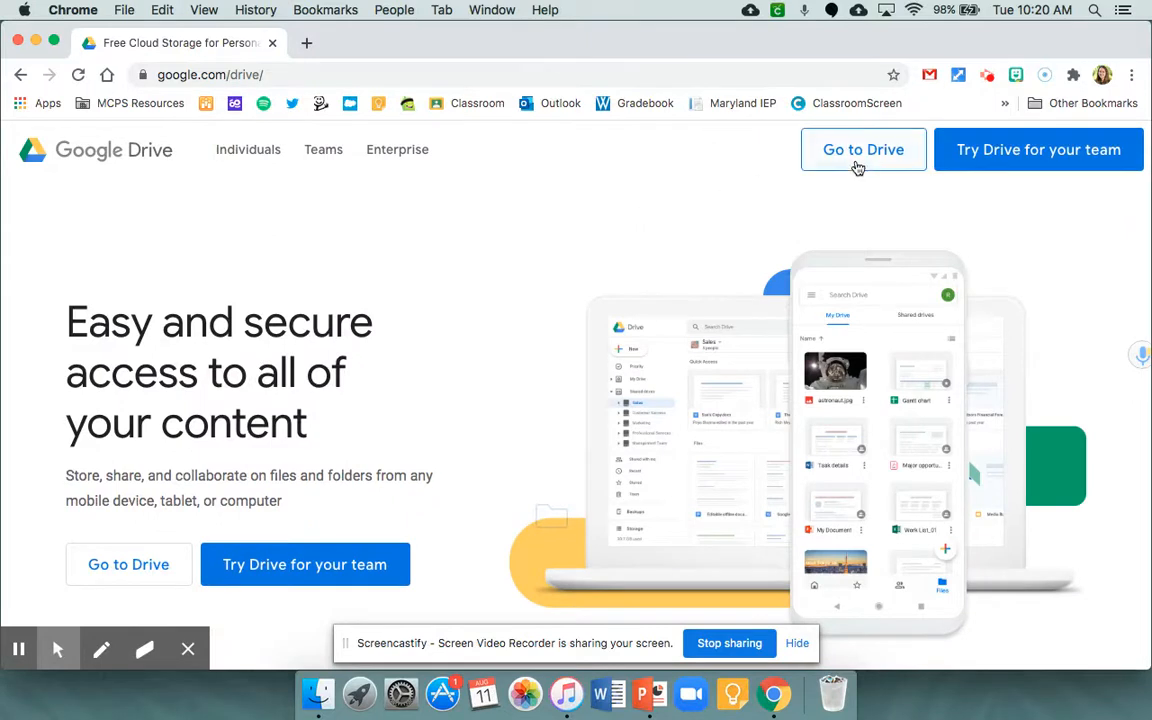
pyautogui.click(871, 157)
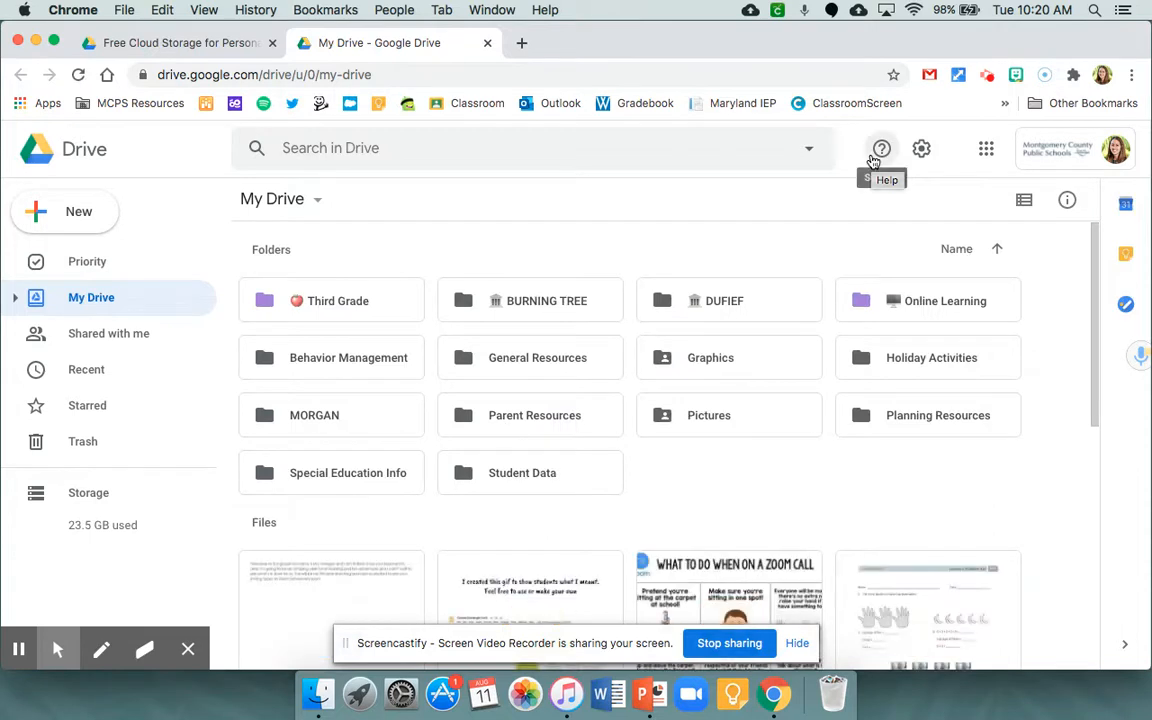
pyautogui.click(873, 160)
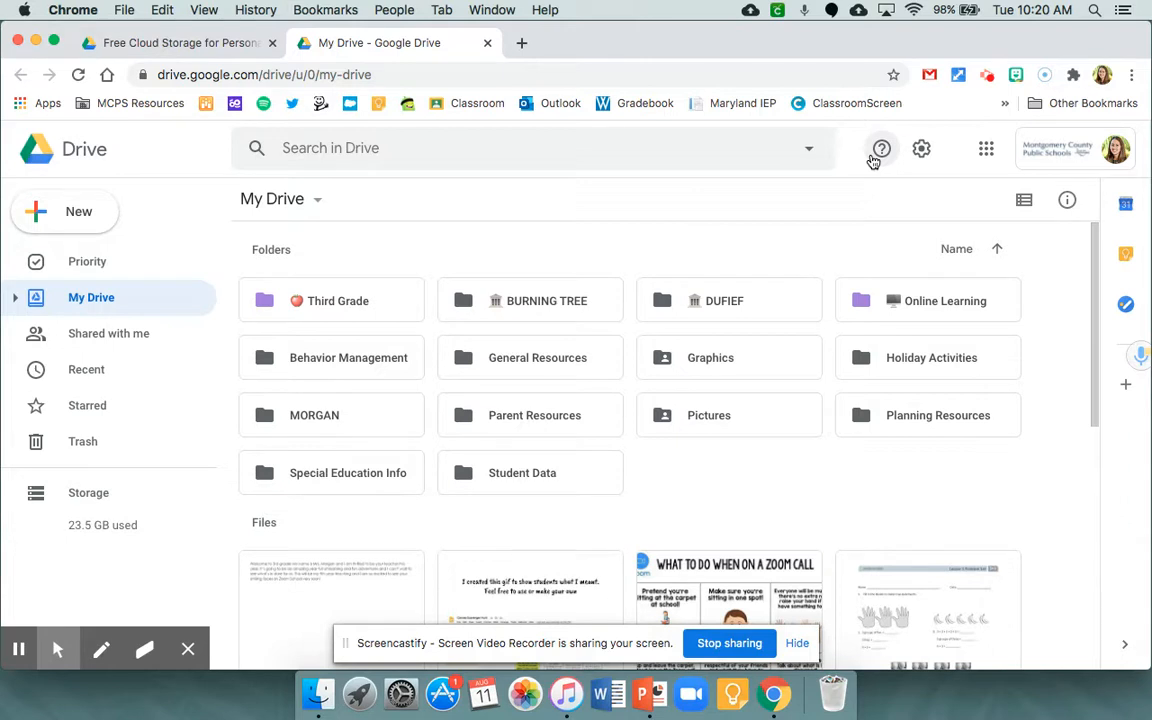
# Create a new folder named "Canvas" in My Drive.
pyautogui.click(82, 216)
pyautogui.click(96, 219)
pyautogui.write('Canvas')
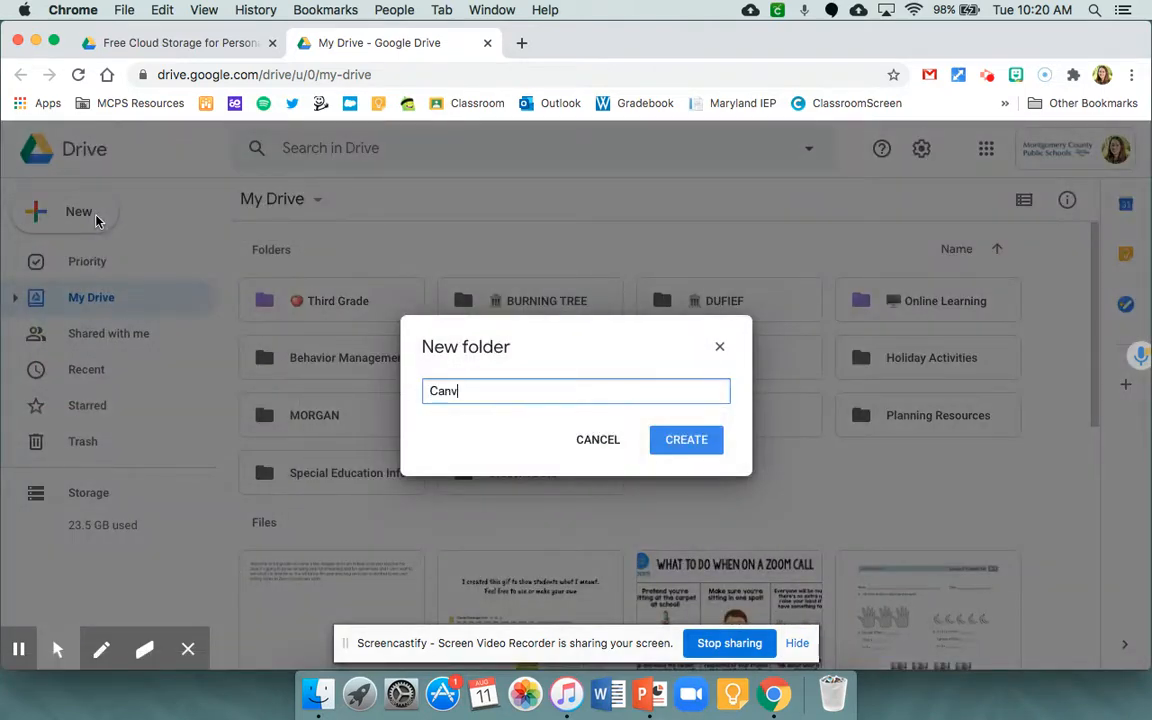
pyautogui.click(698, 444)
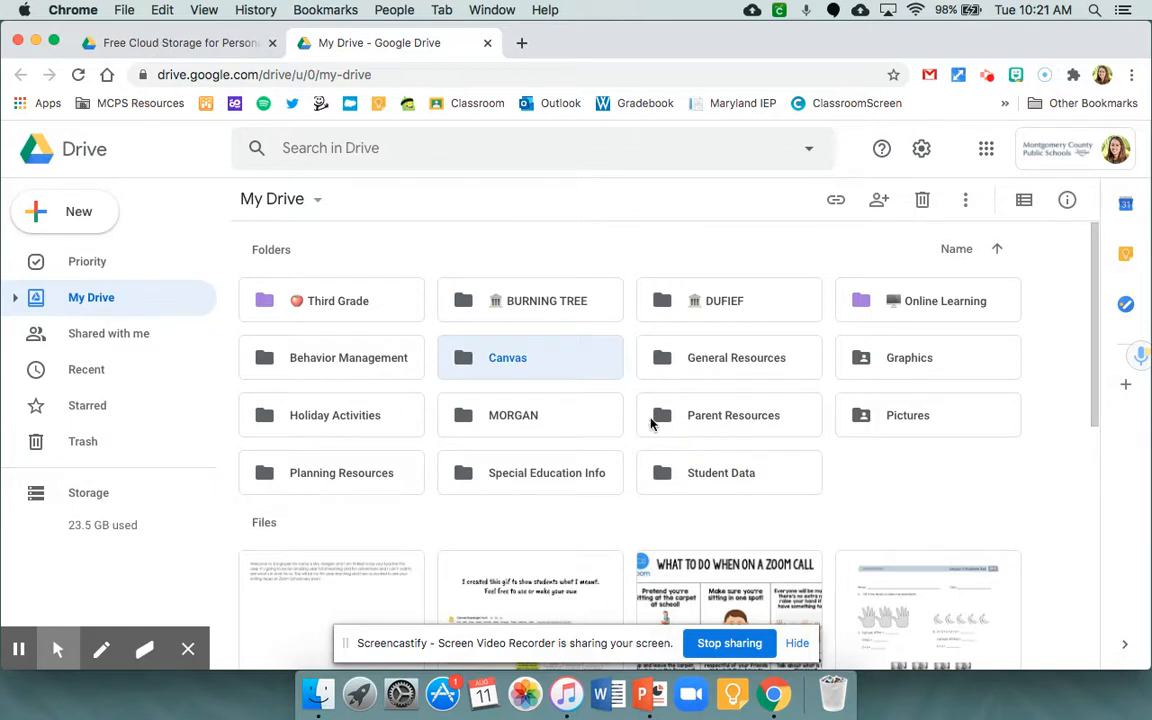
# Open the Canvas folder and create a new Google Drawings file in it.
pyautogui.doubleClick(504, 362)
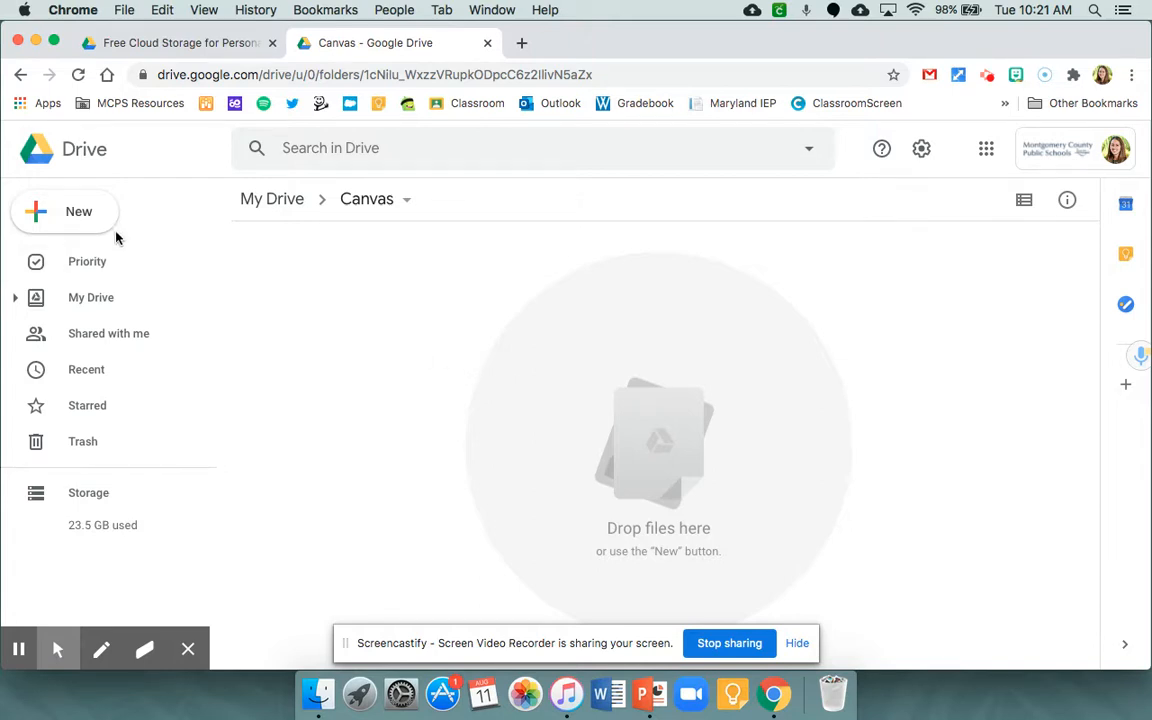
pyautogui.click(93, 218)
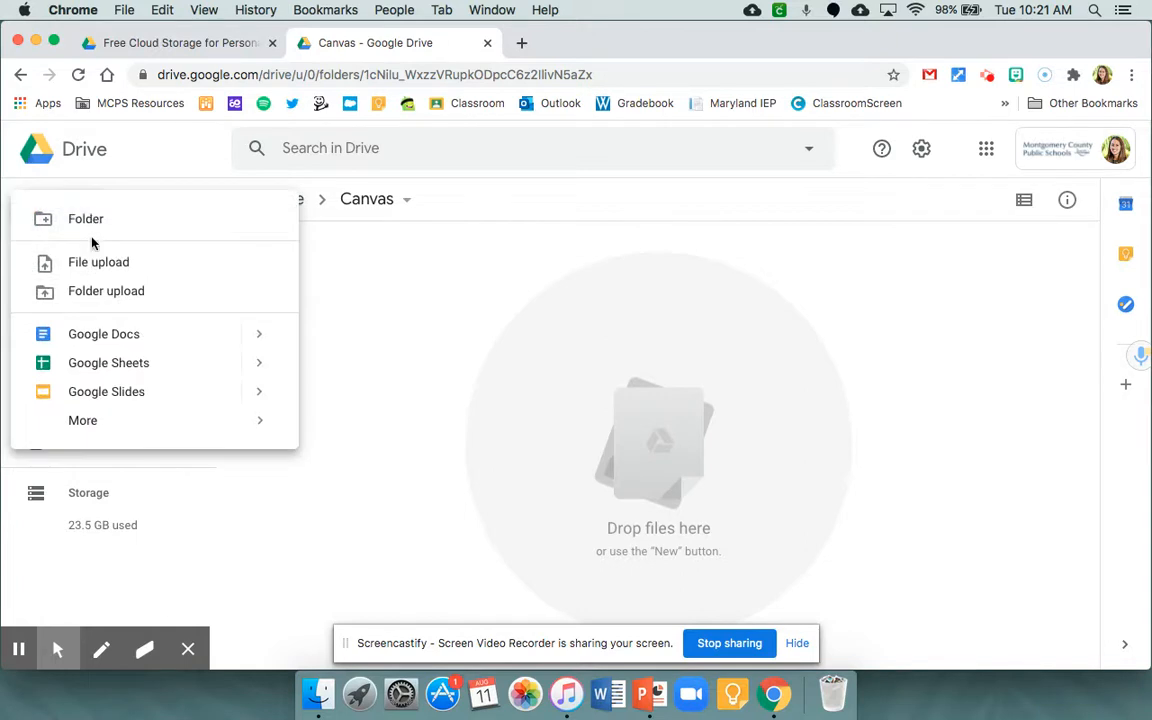
pyautogui.moveTo(100, 422)
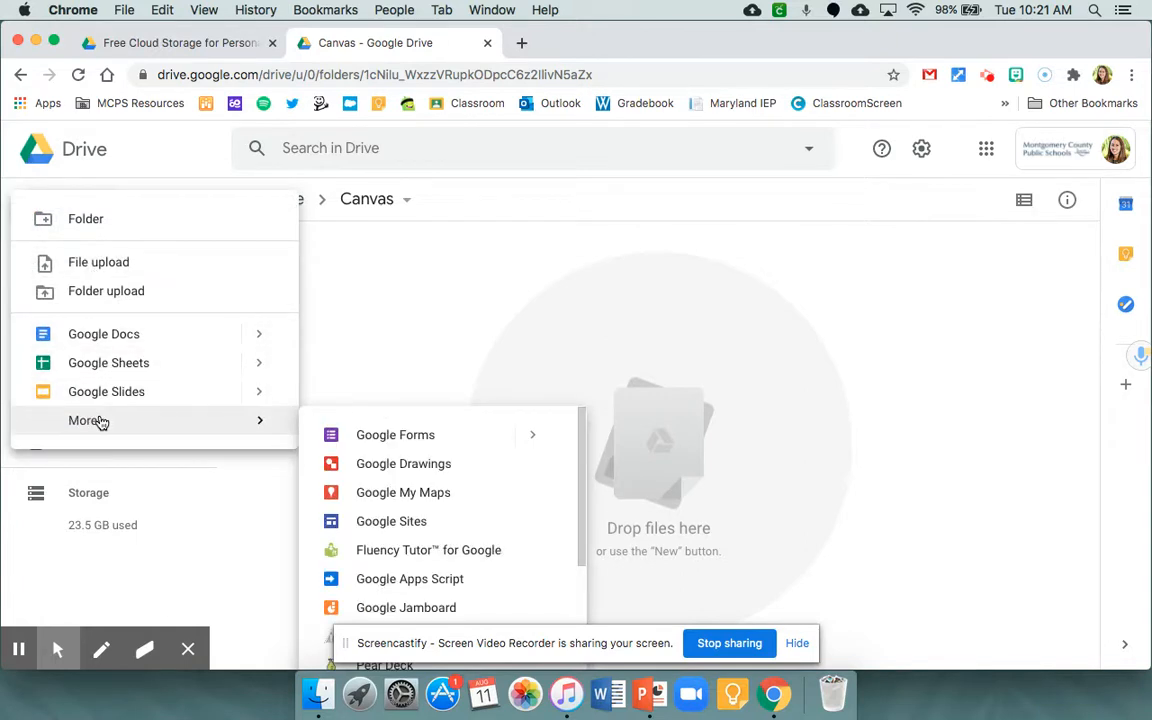
pyautogui.click(394, 465)
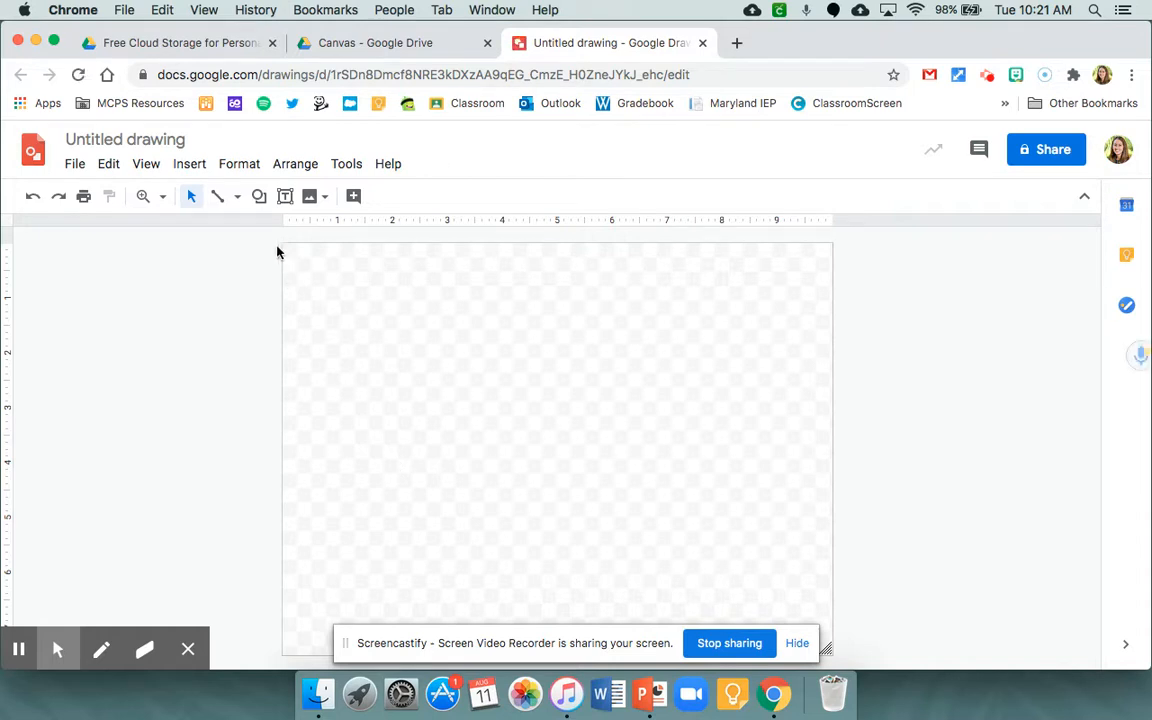
# Draw a rectangle across the full width of the canvas along its upper edge, about 1.8 ruler units tall.
pyautogui.click(259, 198)
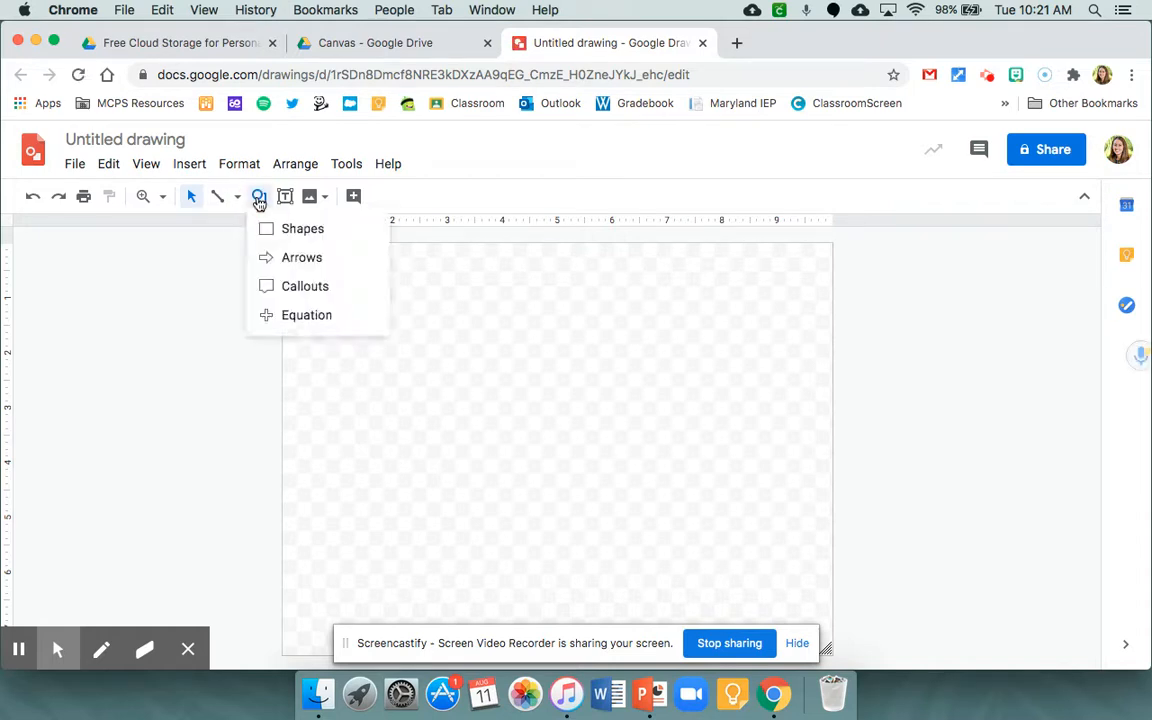
pyautogui.moveTo(268, 227)
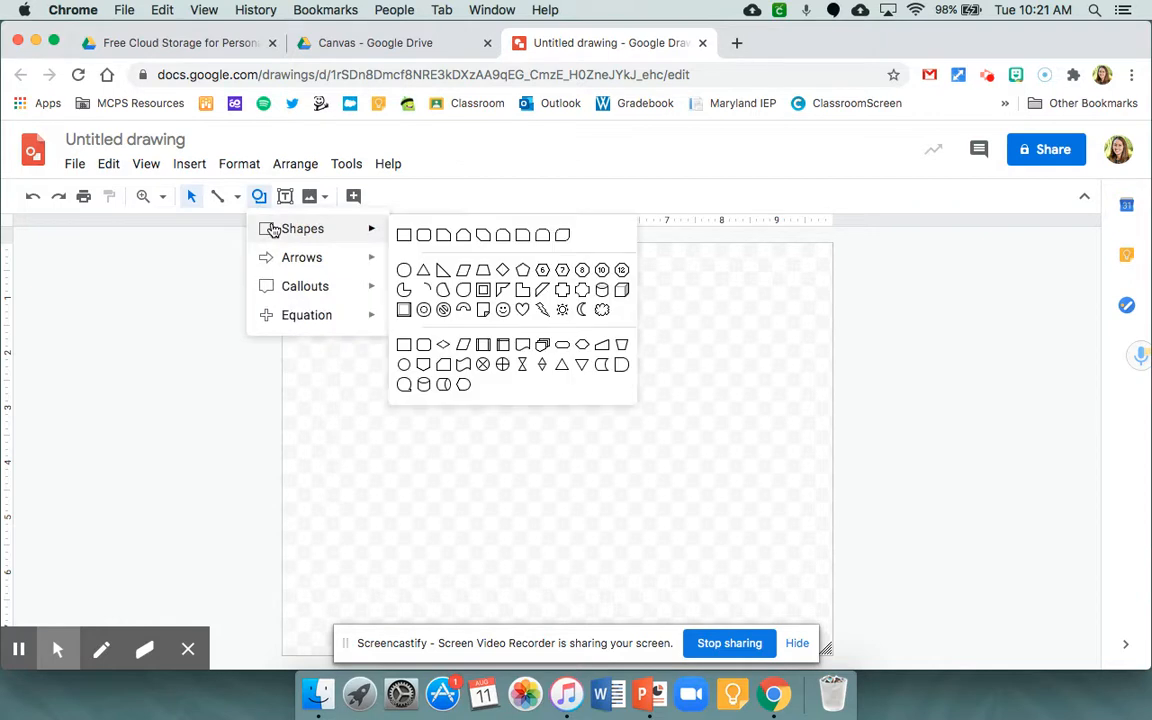
pyautogui.click(403, 236)
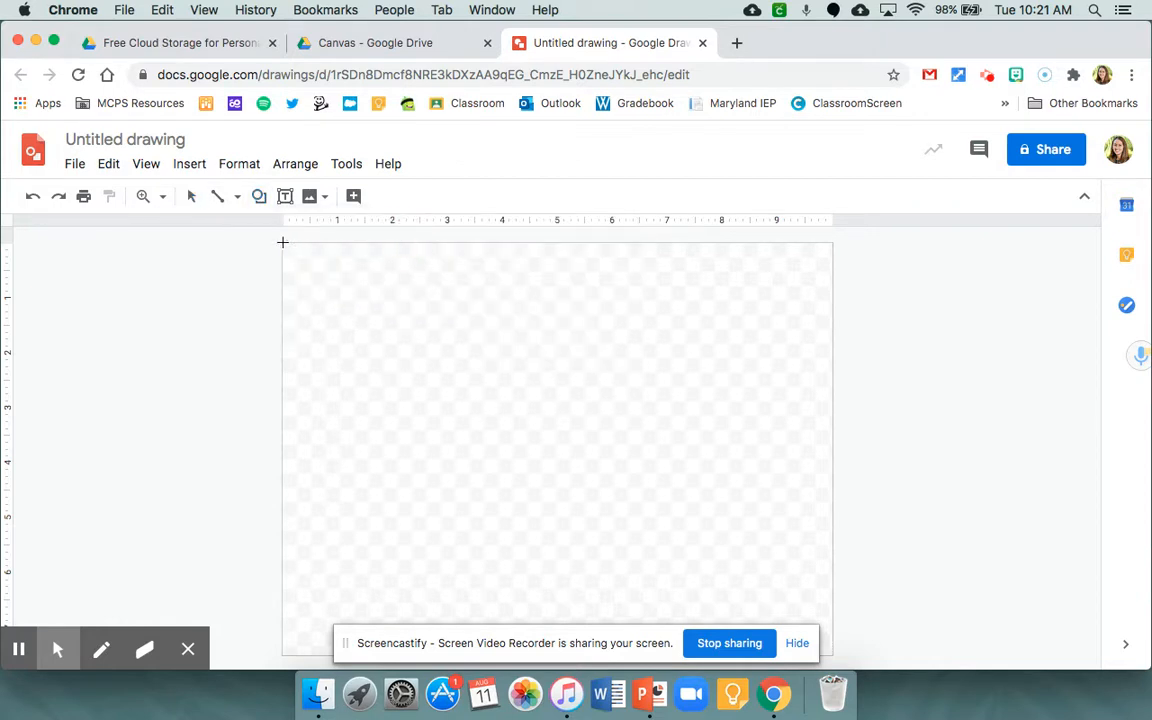
pyautogui.moveTo(283, 242); pyautogui.dragTo(832, 341)
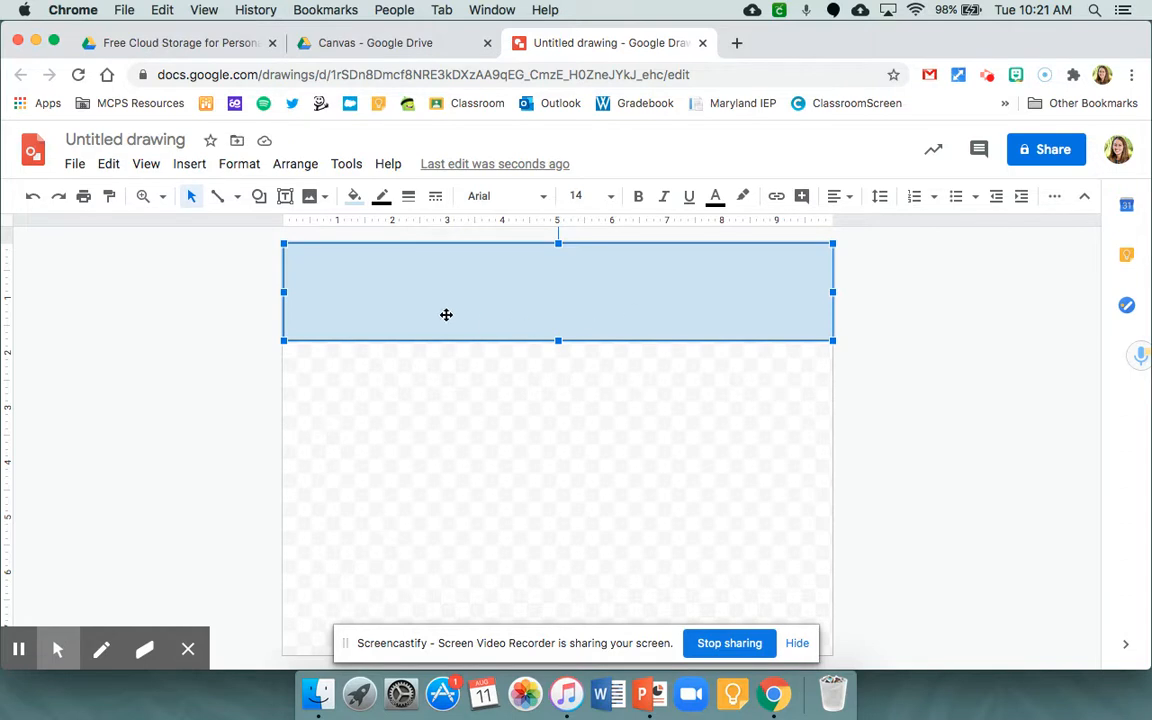
# Fill the banner rectangle with solid medium blue and set its border to transparent.
pyautogui.click(355, 199)
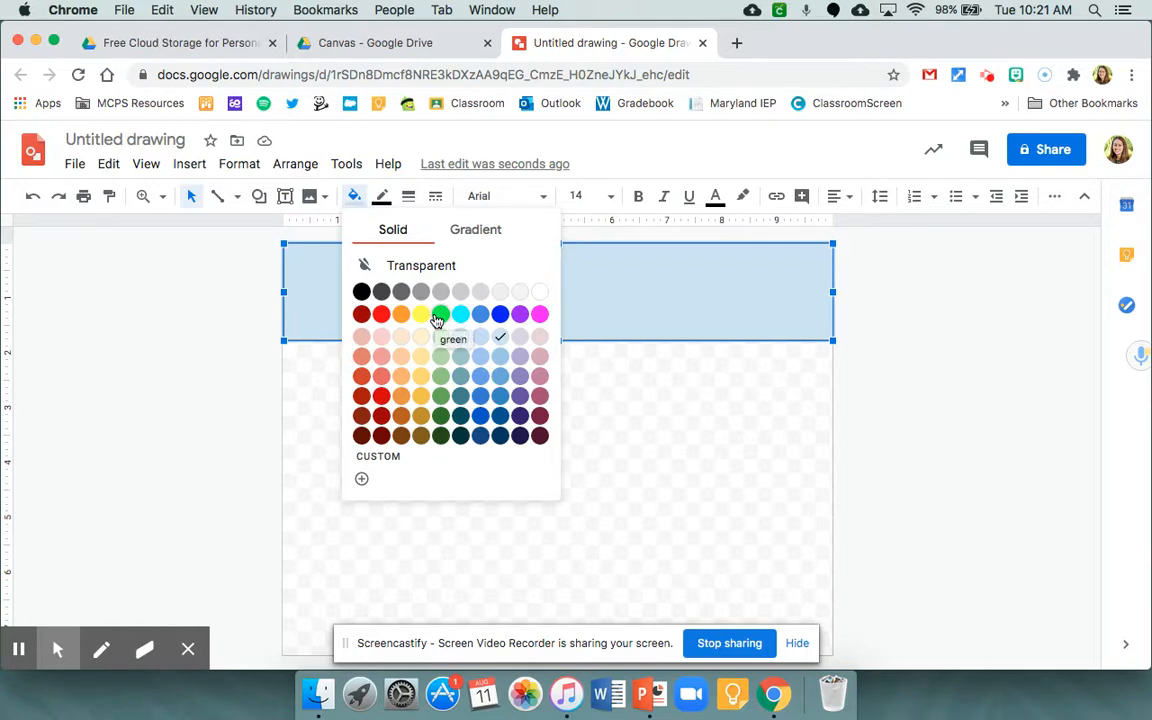
pyautogui.click(481, 397)
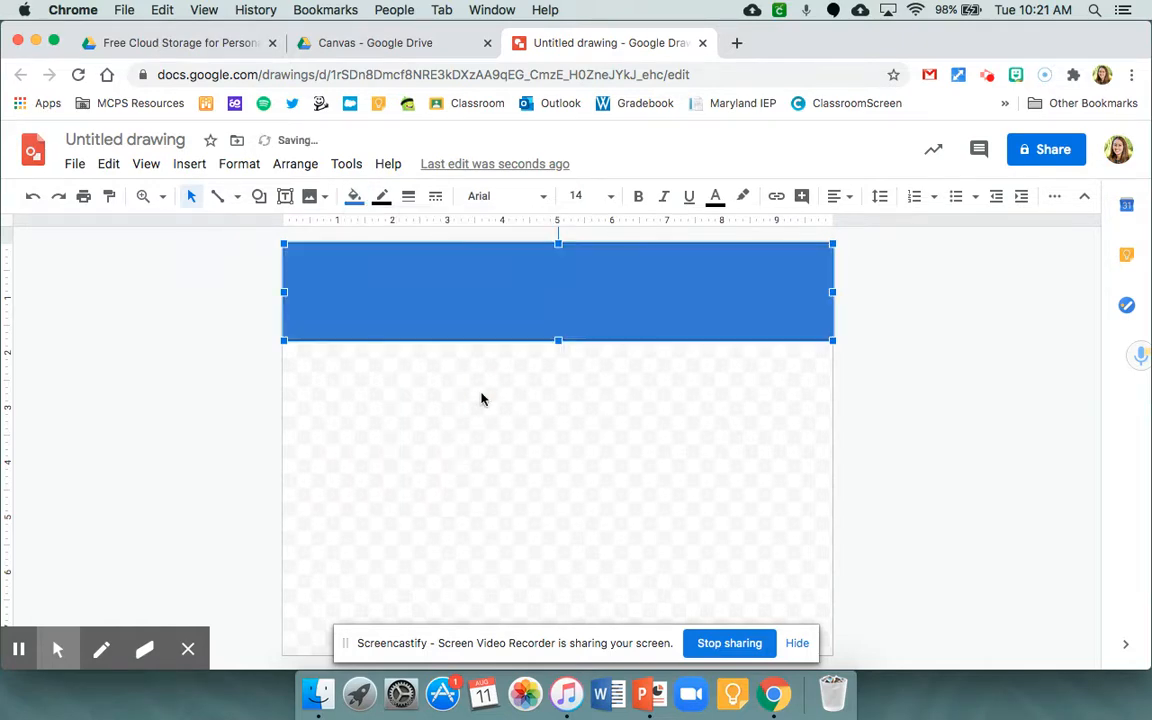
pyautogui.click(422, 391)
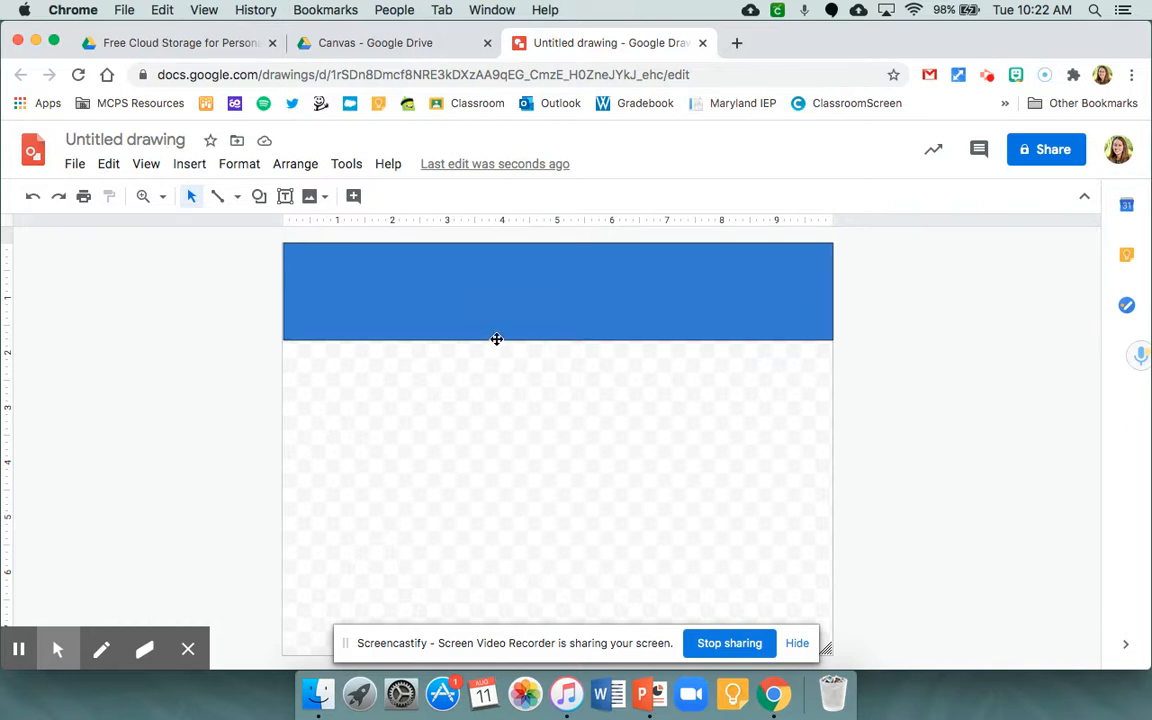
pyautogui.click(439, 281)
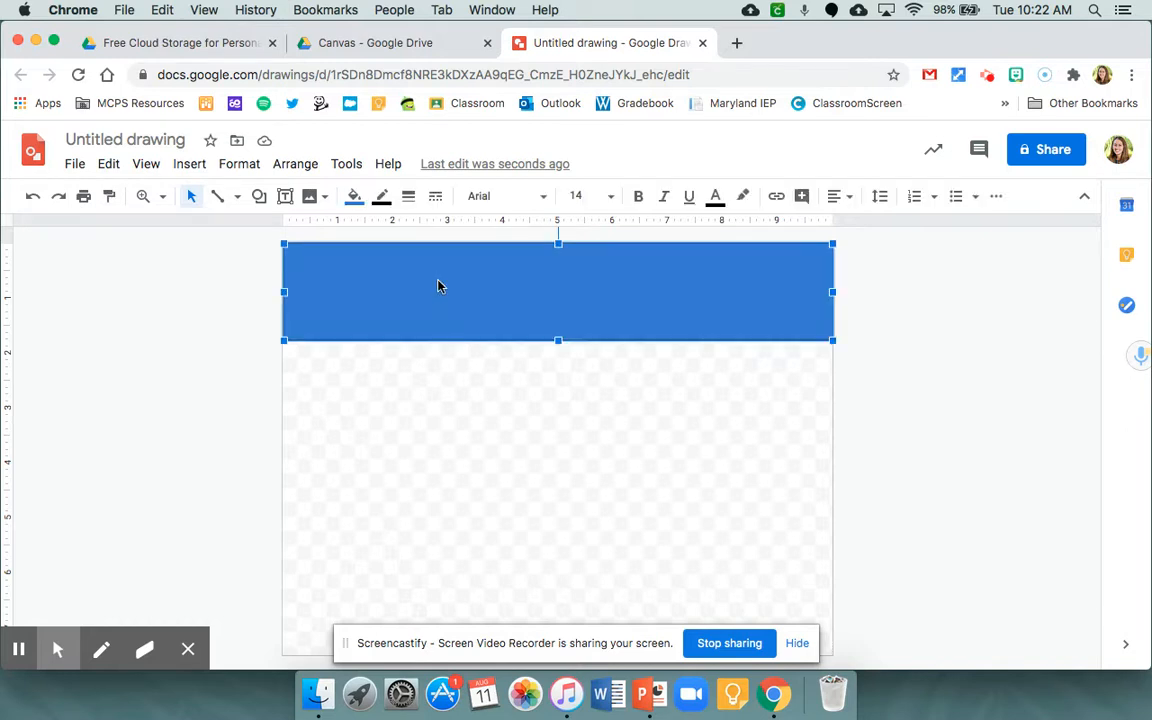
pyautogui.click(381, 197)
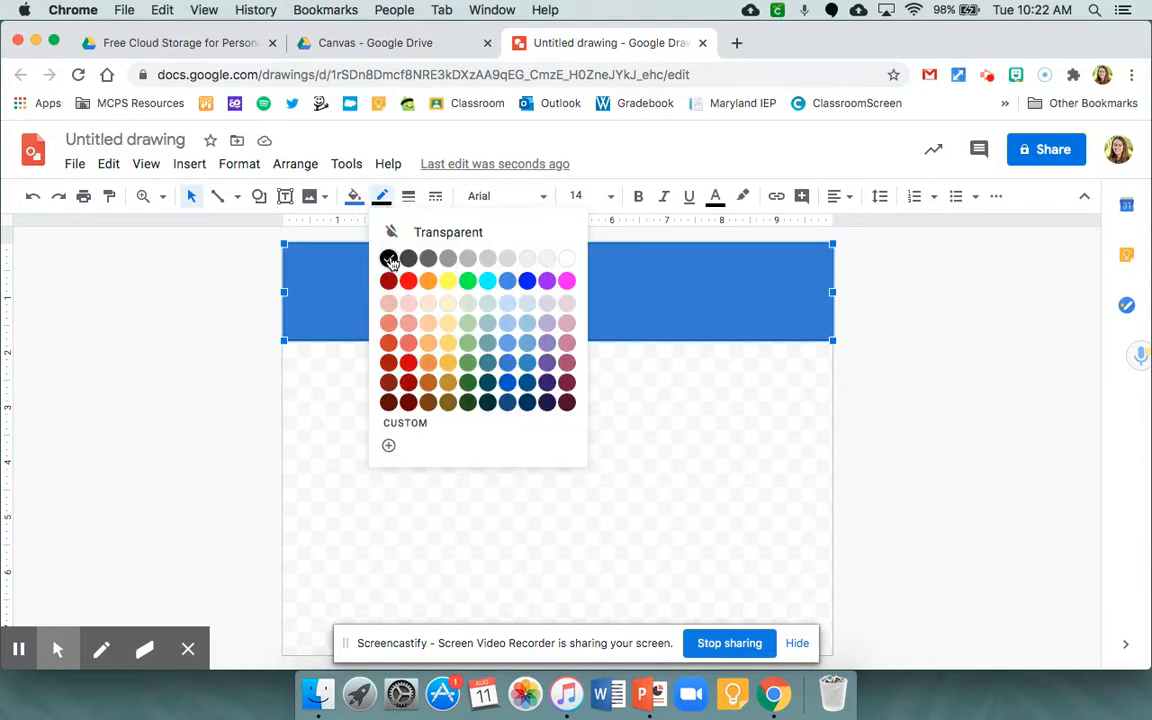
pyautogui.click(427, 232)
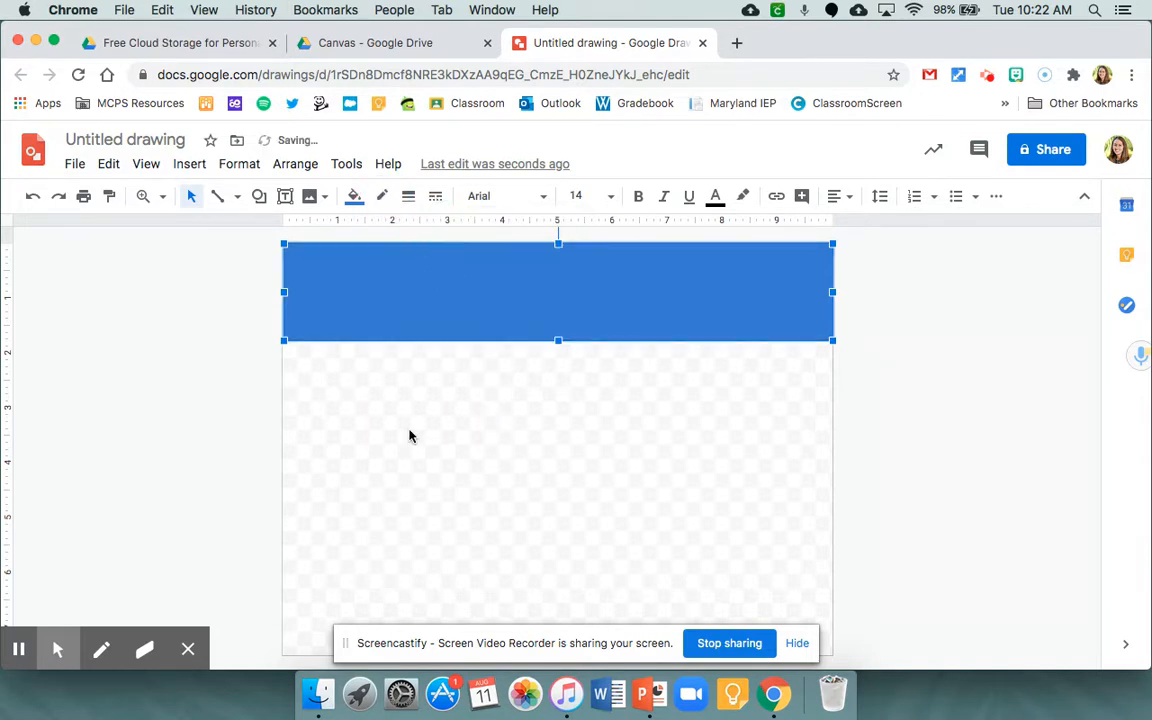
pyautogui.click(411, 434)
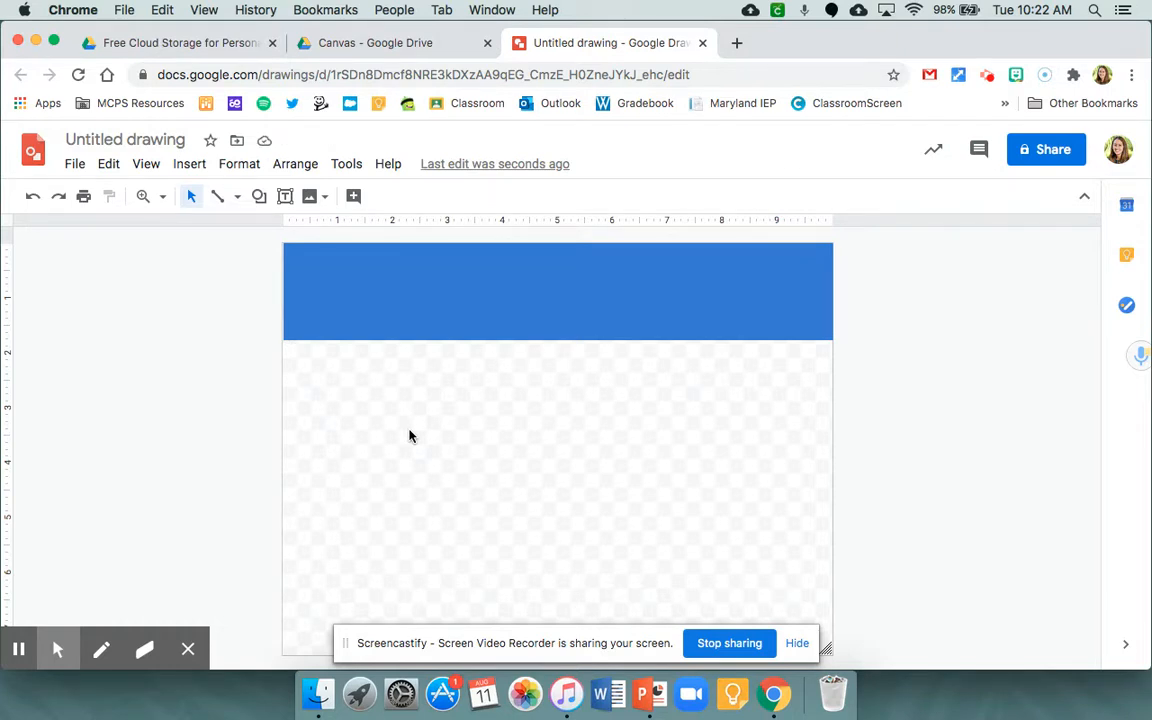
# Add a text box covering the blue banner that reads "Welcome to", the teacher's name in possessive form, and "Class!".
pyautogui.click(286, 198)
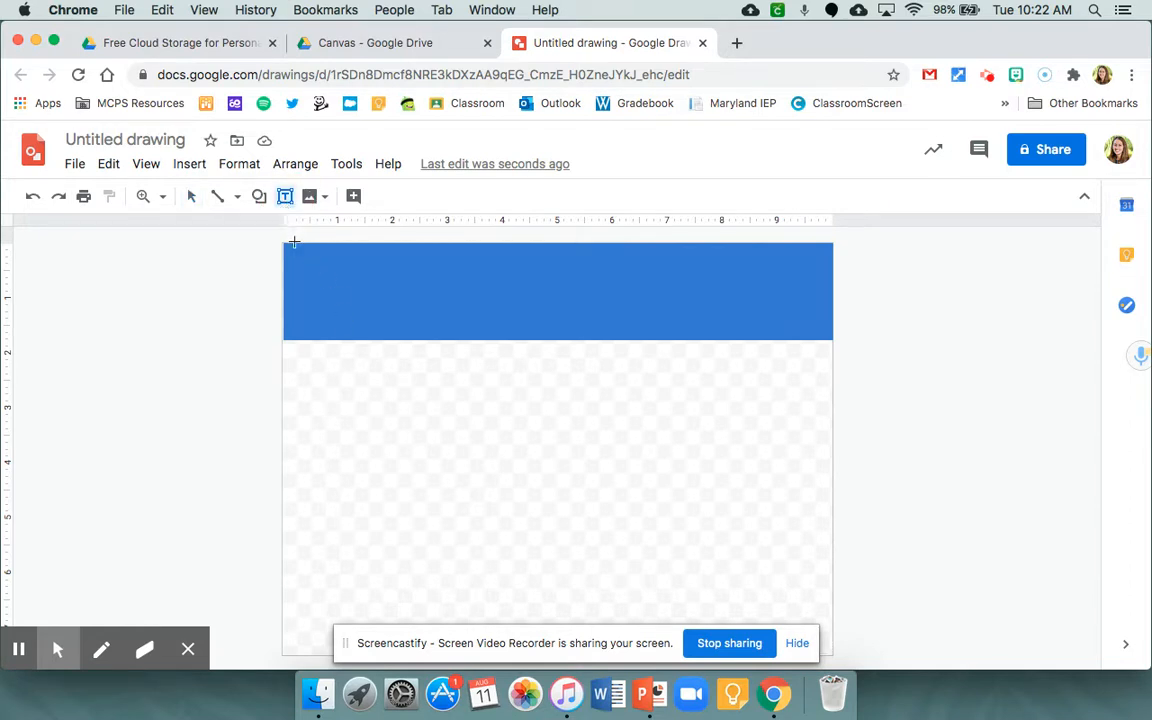
pyautogui.moveTo(505, 292); pyautogui.dragTo(826, 341)
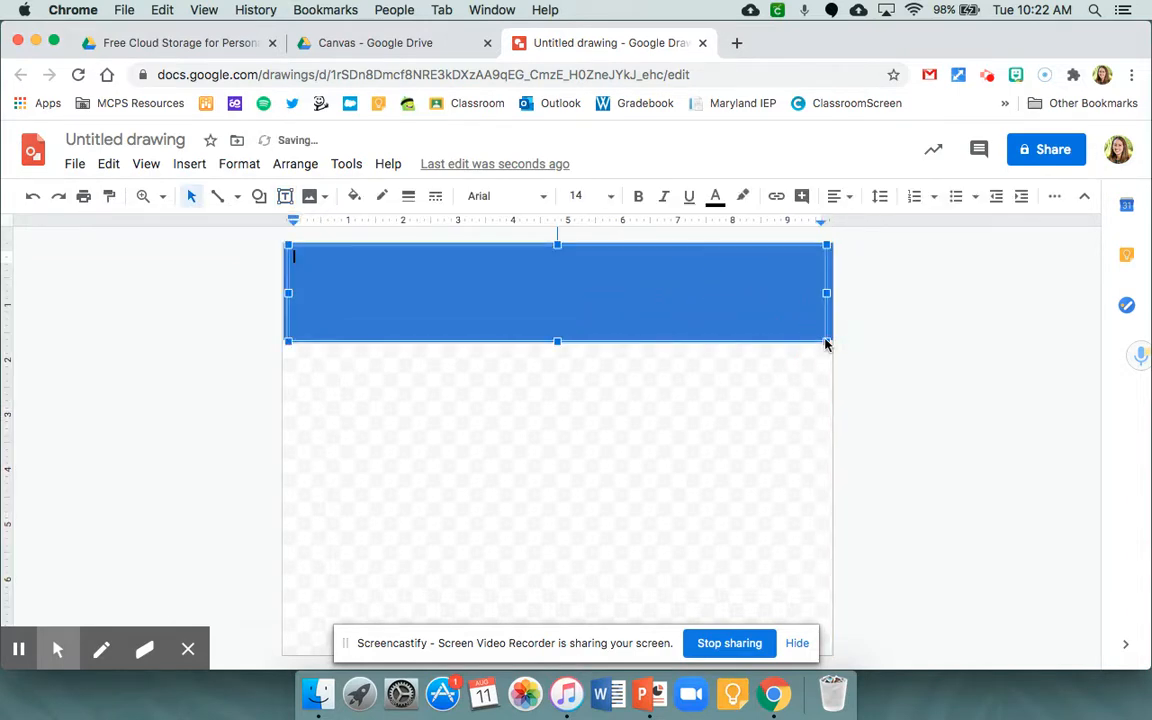
pyautogui.write("Welcome to Mrs. Morgan's Class")
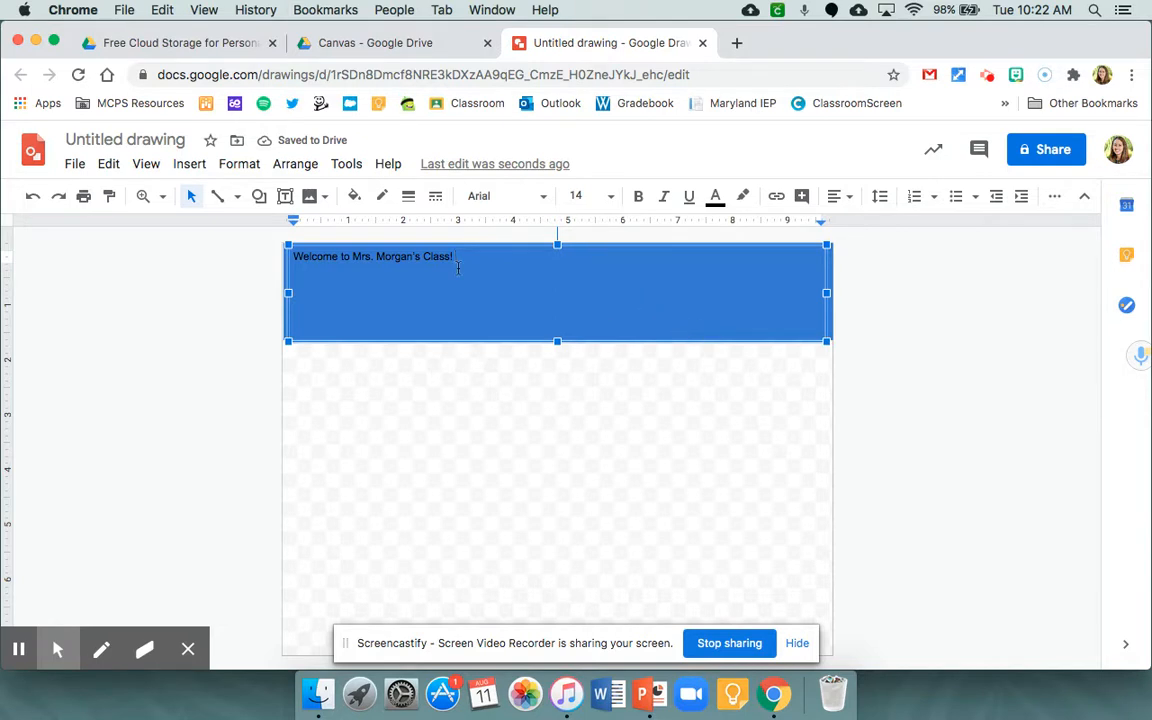
pyautogui.write('!')
# Format the whole banner greeting in the Permanent Marker font at size 48.
pyautogui.doubleClick(393, 257)
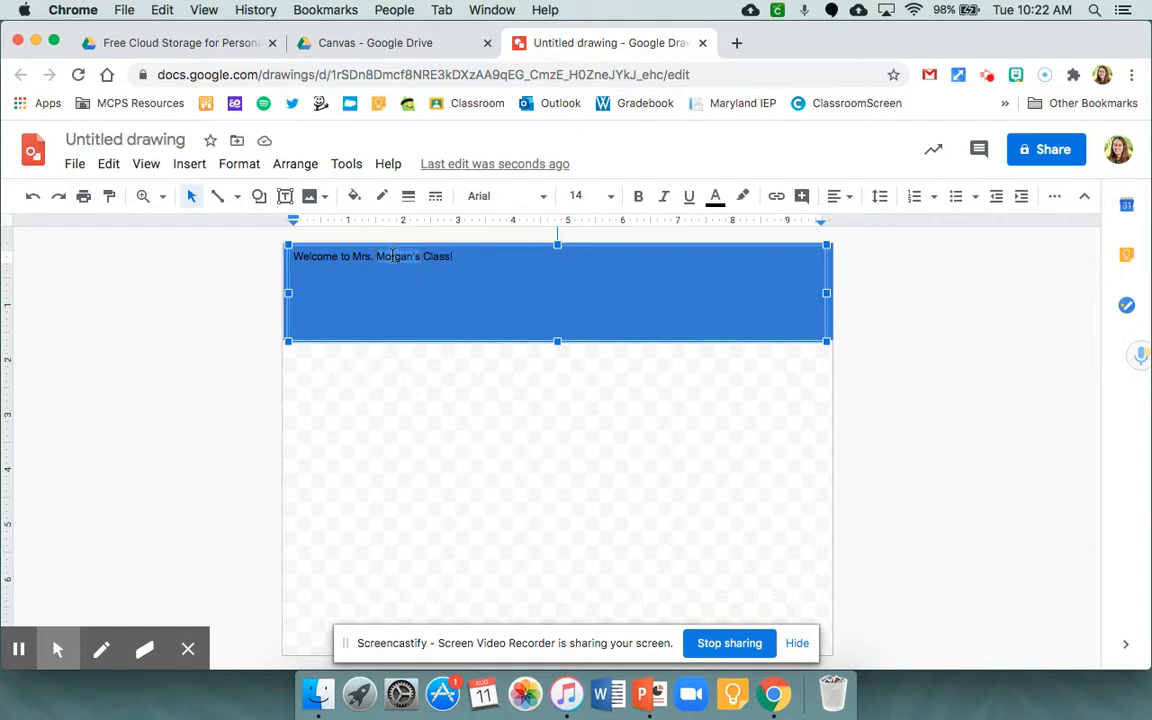
pyautogui.tripleClick(351, 260)
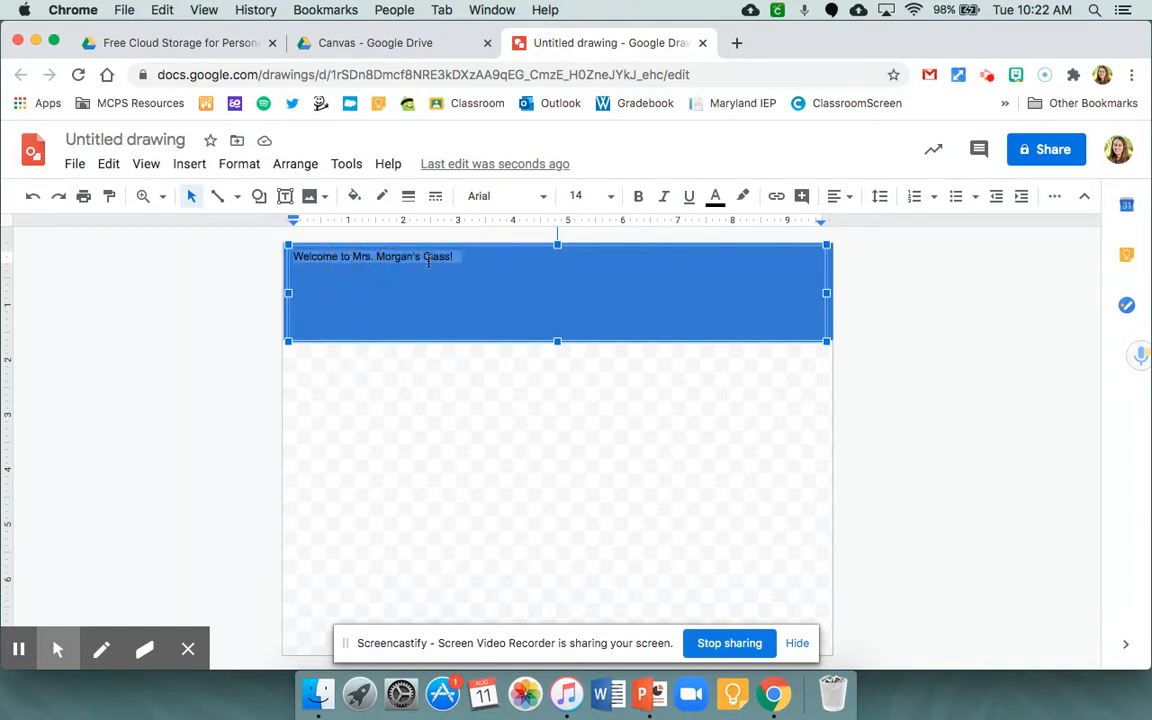
pyautogui.click(543, 198)
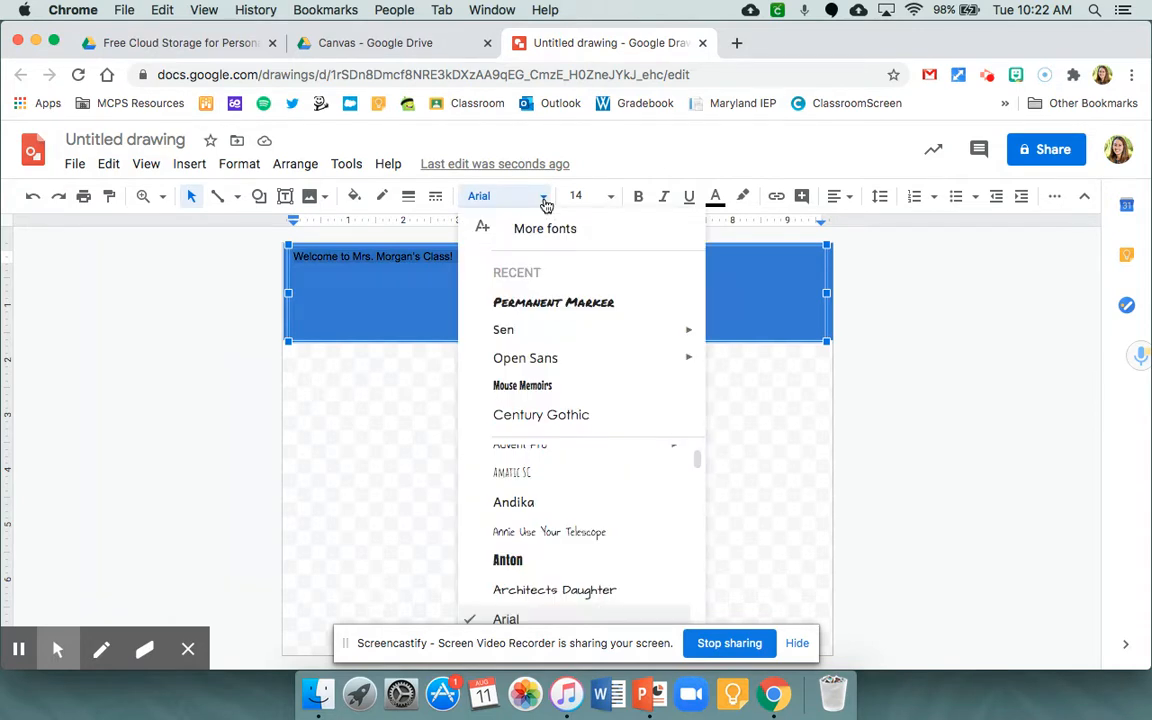
pyautogui.click(553, 303)
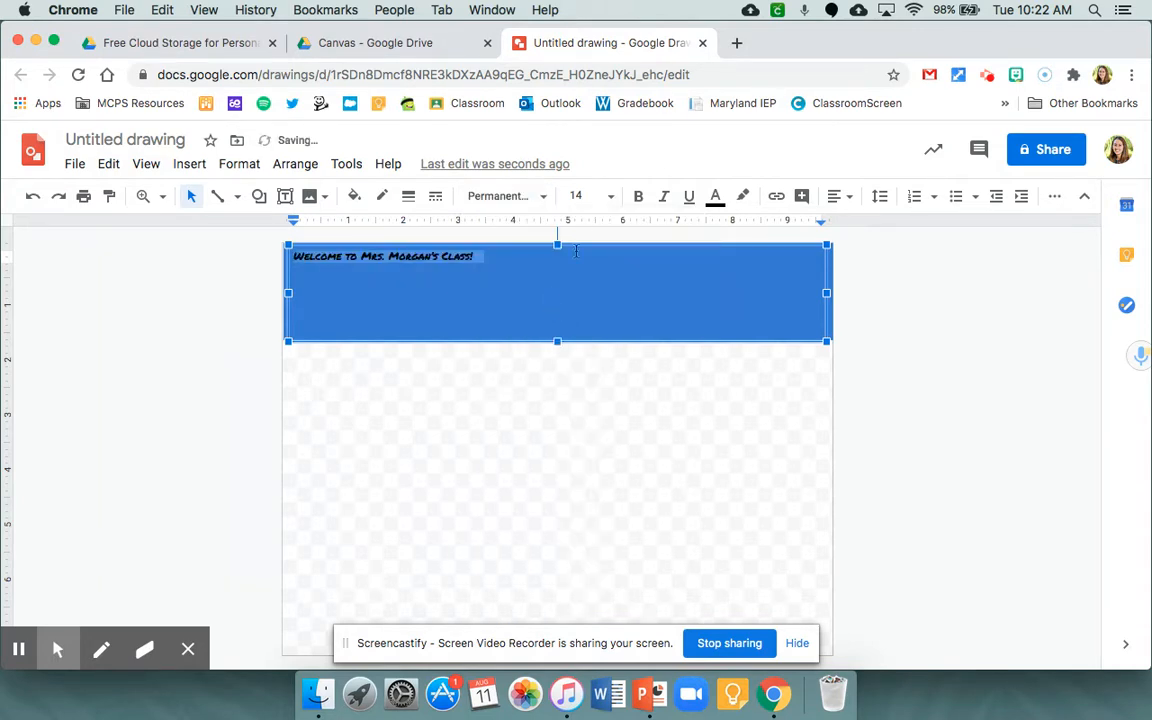
pyautogui.click(610, 198)
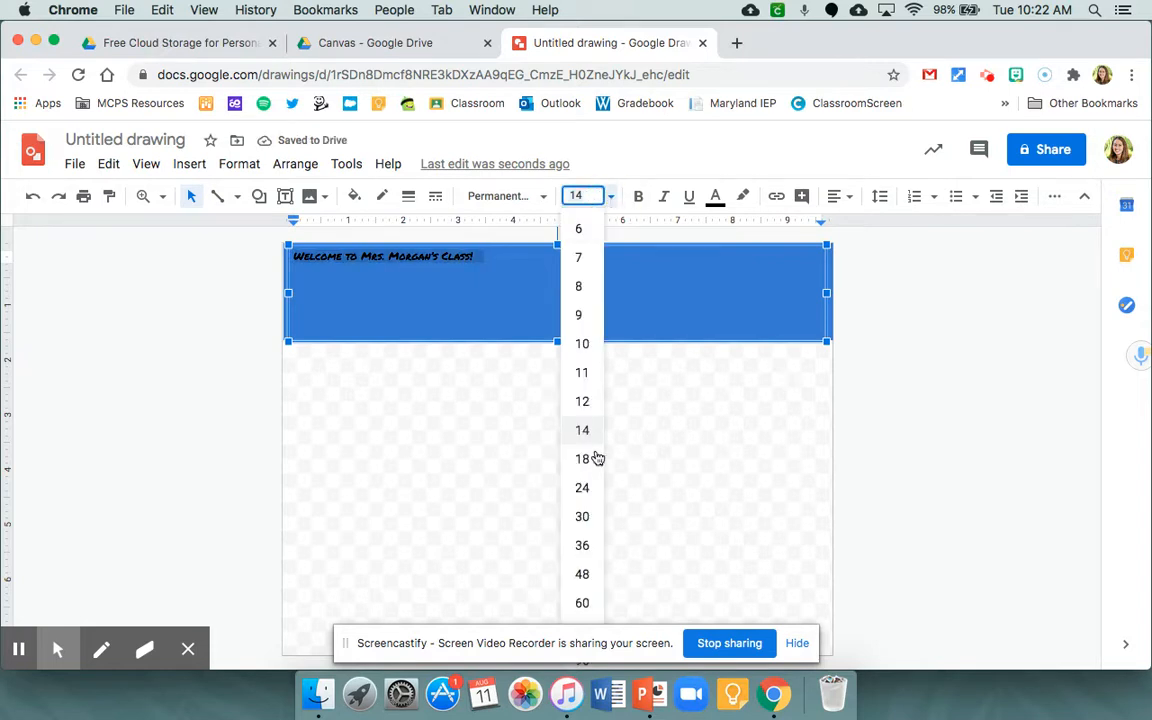
pyautogui.click(586, 572)
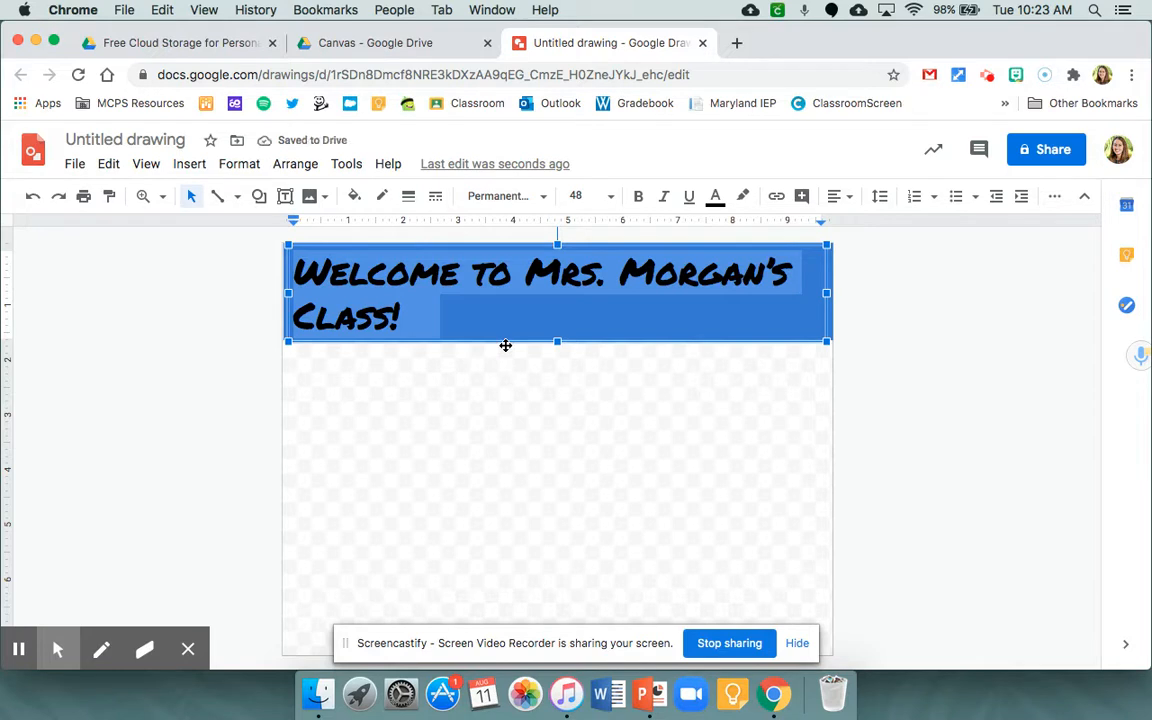
# Break the greeting onto a new line before the teacher's title and center both lines in the banner.
pyautogui.click(528, 276)
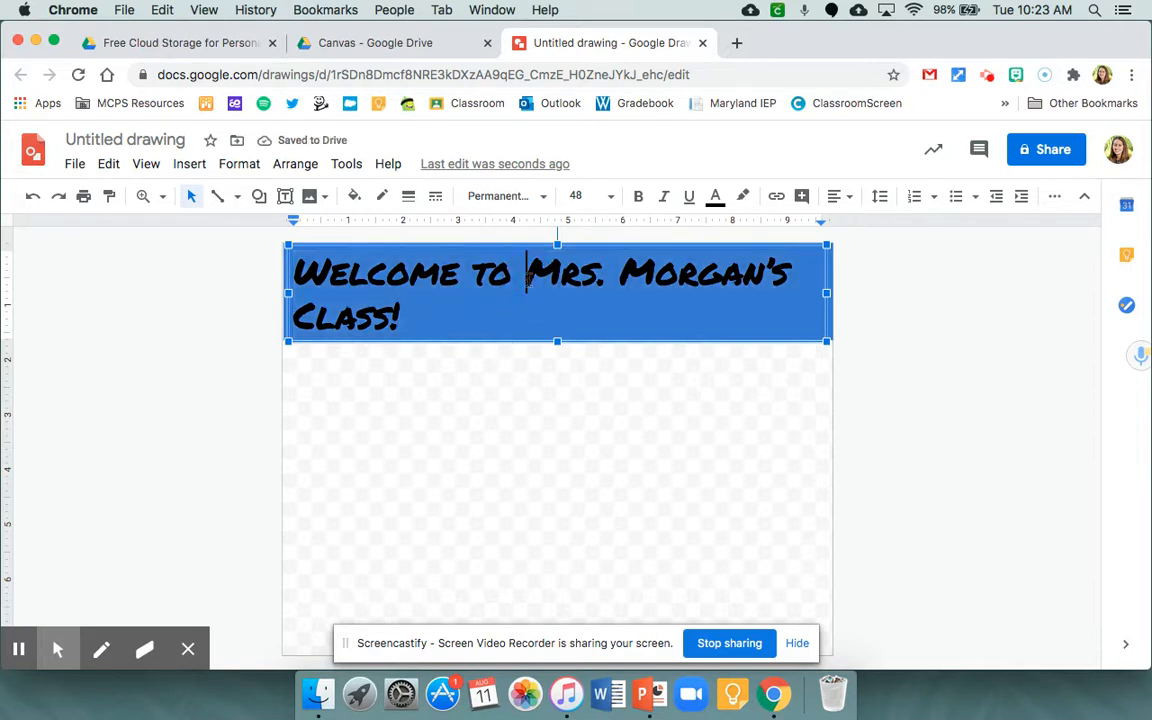
pyautogui.press('Return')
pyautogui.moveTo(686, 302); pyautogui.dragTo(288, 270)
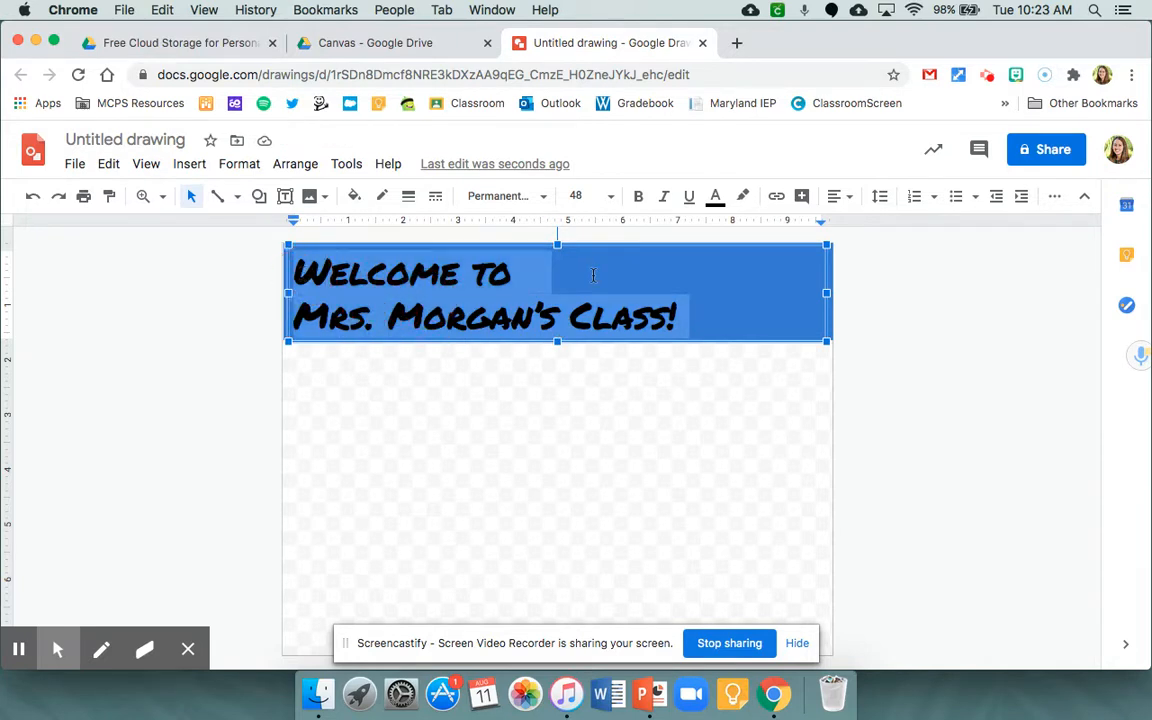
pyautogui.click(843, 205)
pyautogui.click(866, 228)
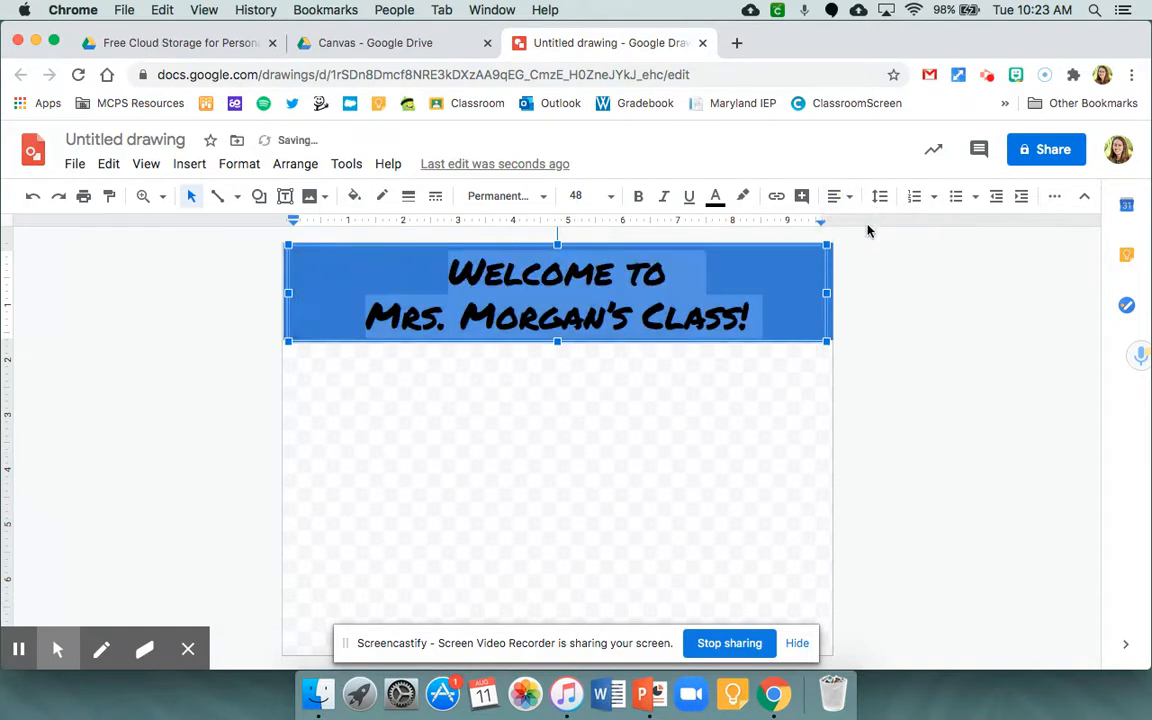
pyautogui.click(872, 345)
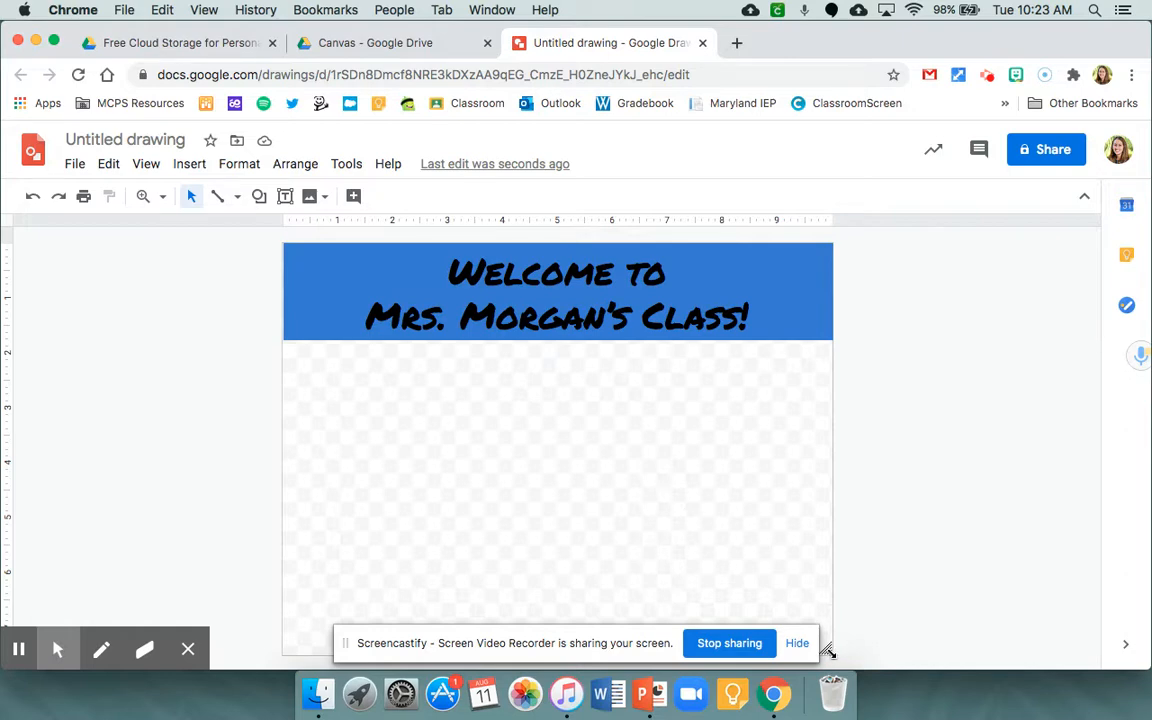
# Shrink the canvas height to fit the blue banner, rename the drawing "Welcome Banner" and close it.
pyautogui.moveTo(828, 650); pyautogui.dragTo(830, 342)
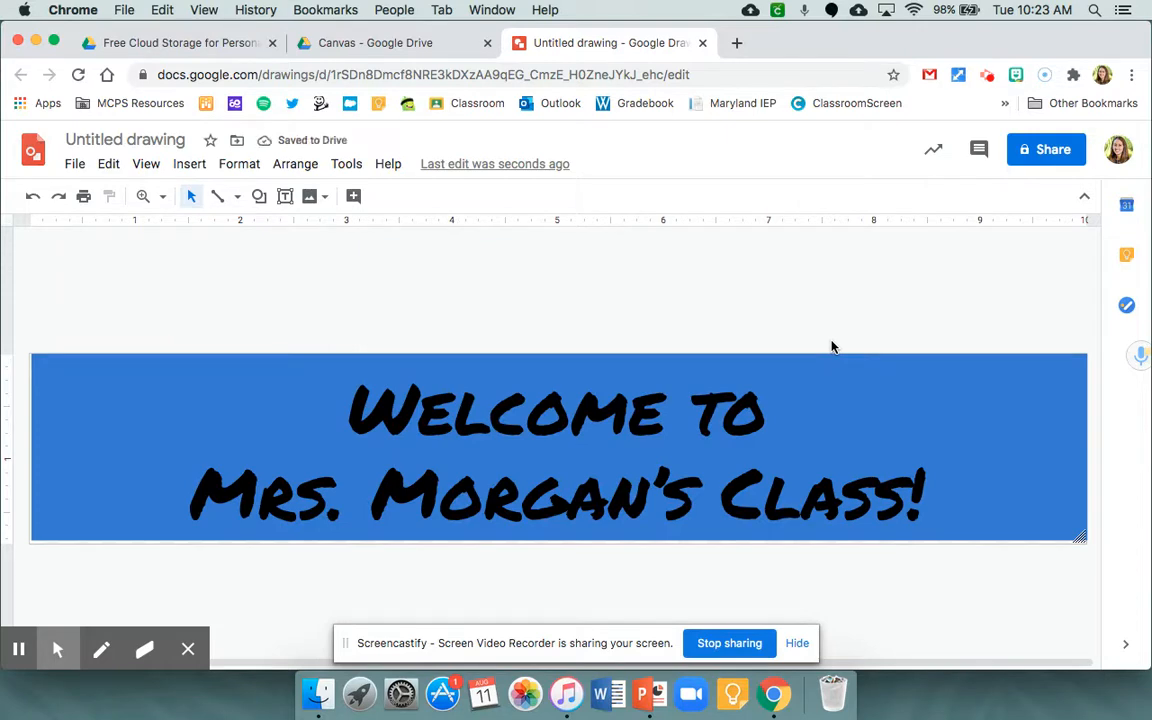
pyautogui.click(118, 139)
pyautogui.write('Welcome Banner')
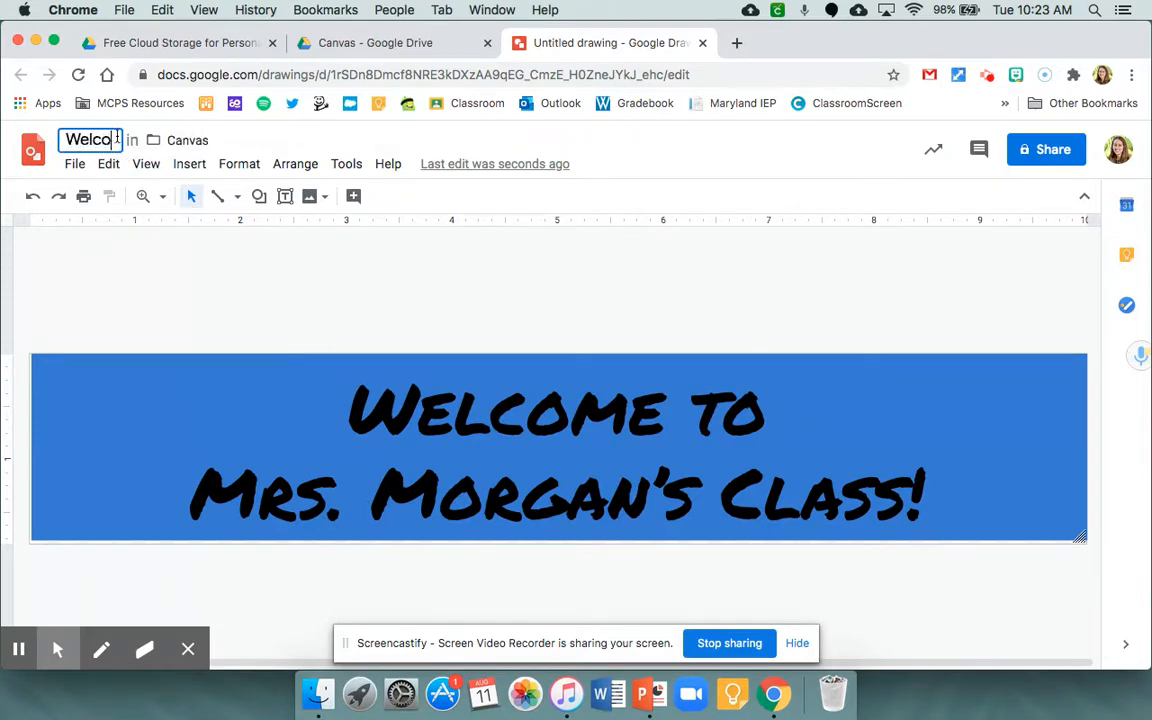
pyautogui.press('Return')
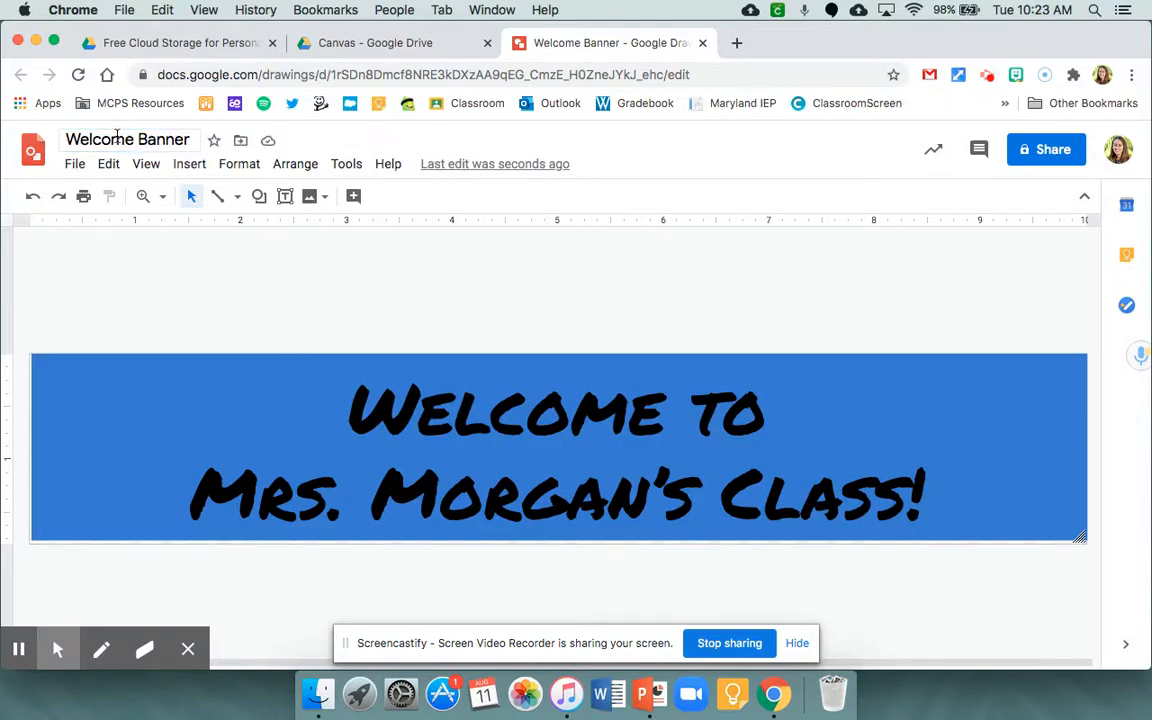
pyautogui.click(703, 43)
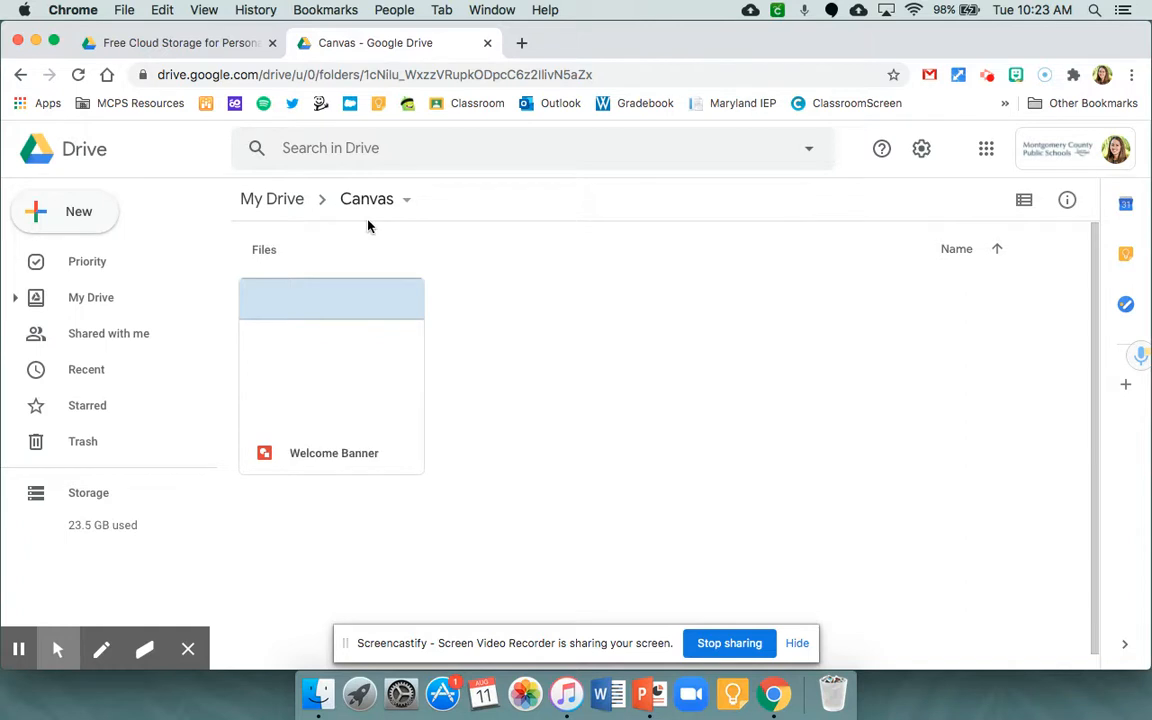
# Reopen the Welcome Banner drawing from the Canvas folder and create a new blank drawing from it.
pyautogui.doubleClick(357, 334)
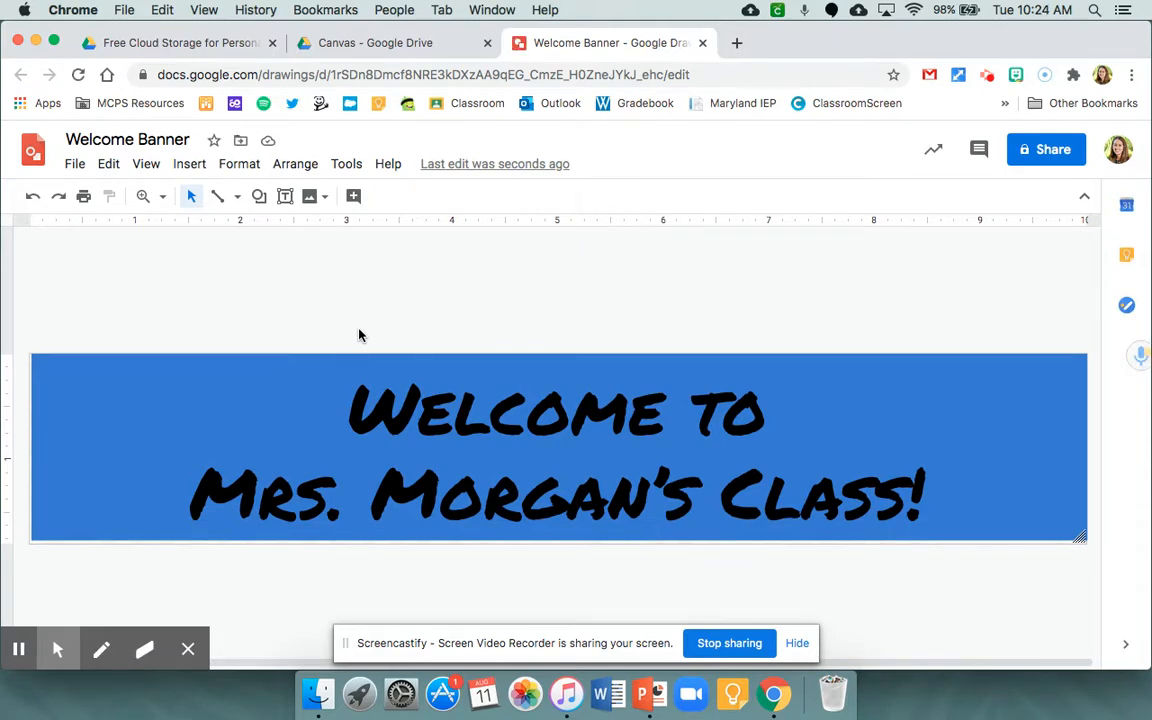
pyautogui.click(74, 165)
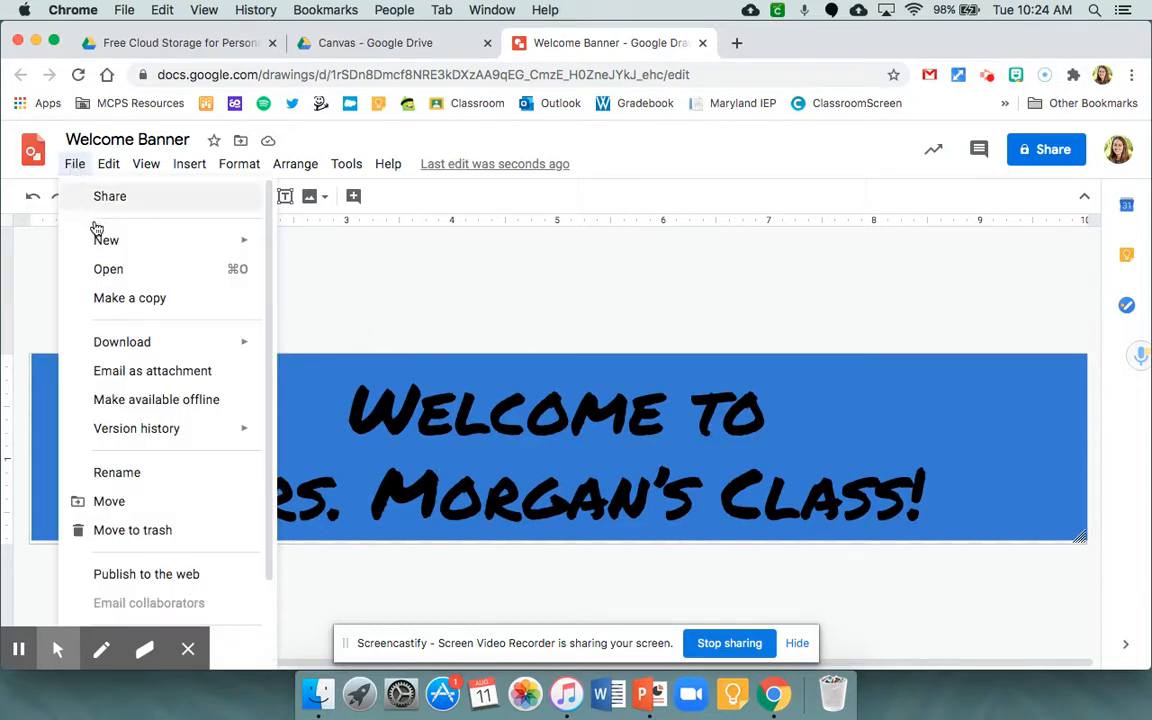
pyautogui.moveTo(93, 240)
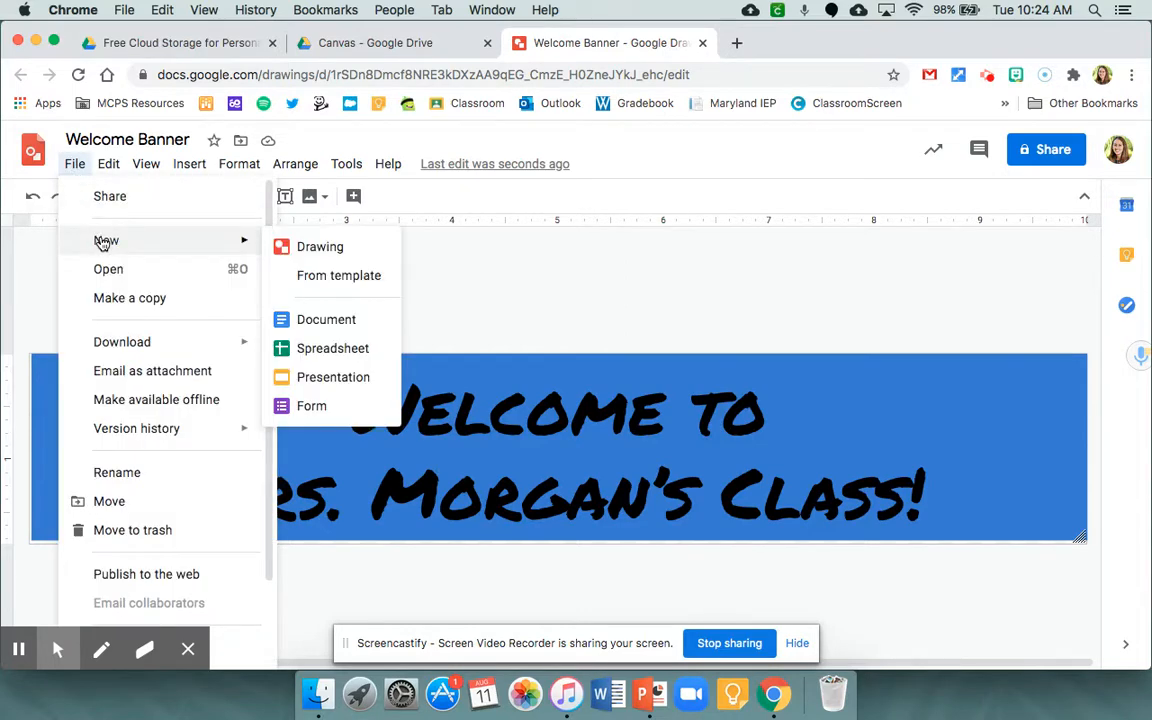
pyautogui.click(308, 247)
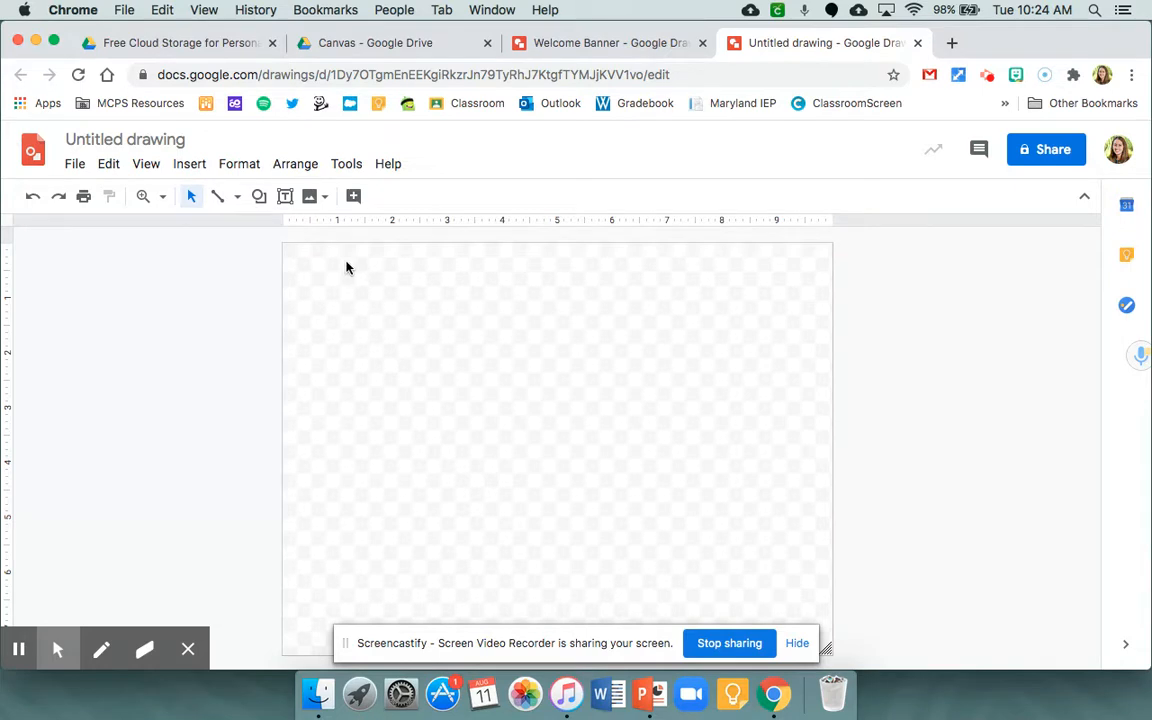
# Draw an oval about 3 inches wide and 2.7 inches high in the canvas's upper-left corner.
pyautogui.click(259, 199)
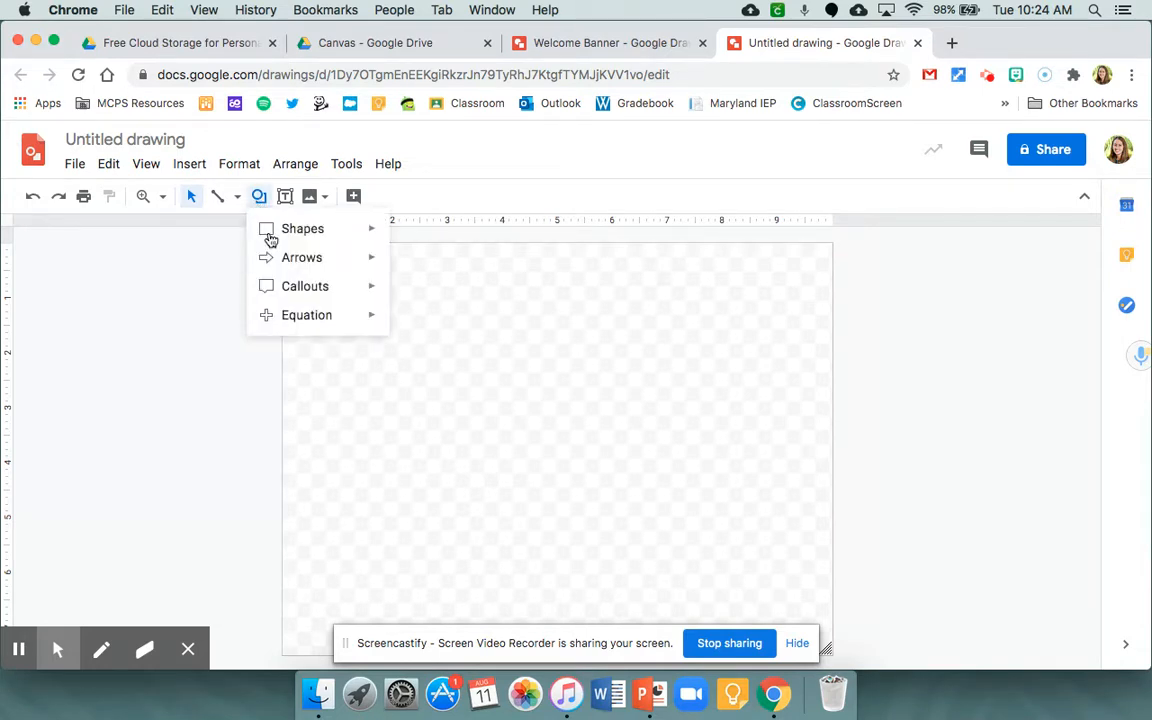
pyautogui.moveTo(288, 236)
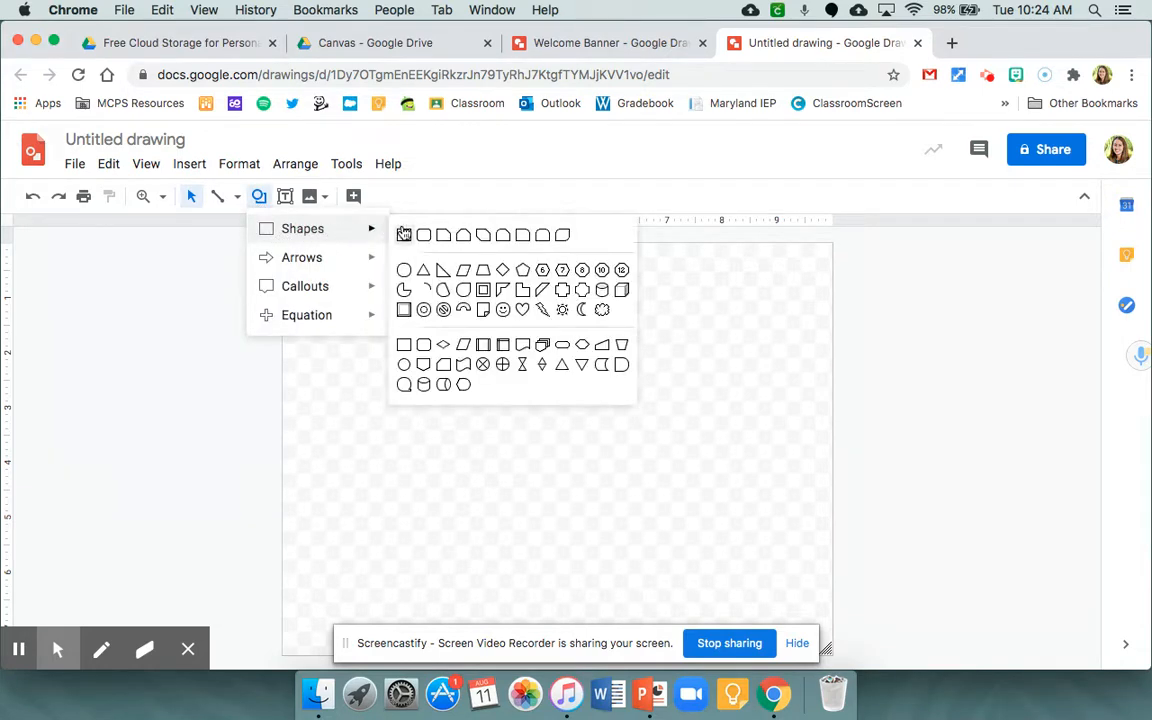
pyautogui.click(403, 234)
pyautogui.moveTo(295, 251); pyautogui.dragTo(463, 400)
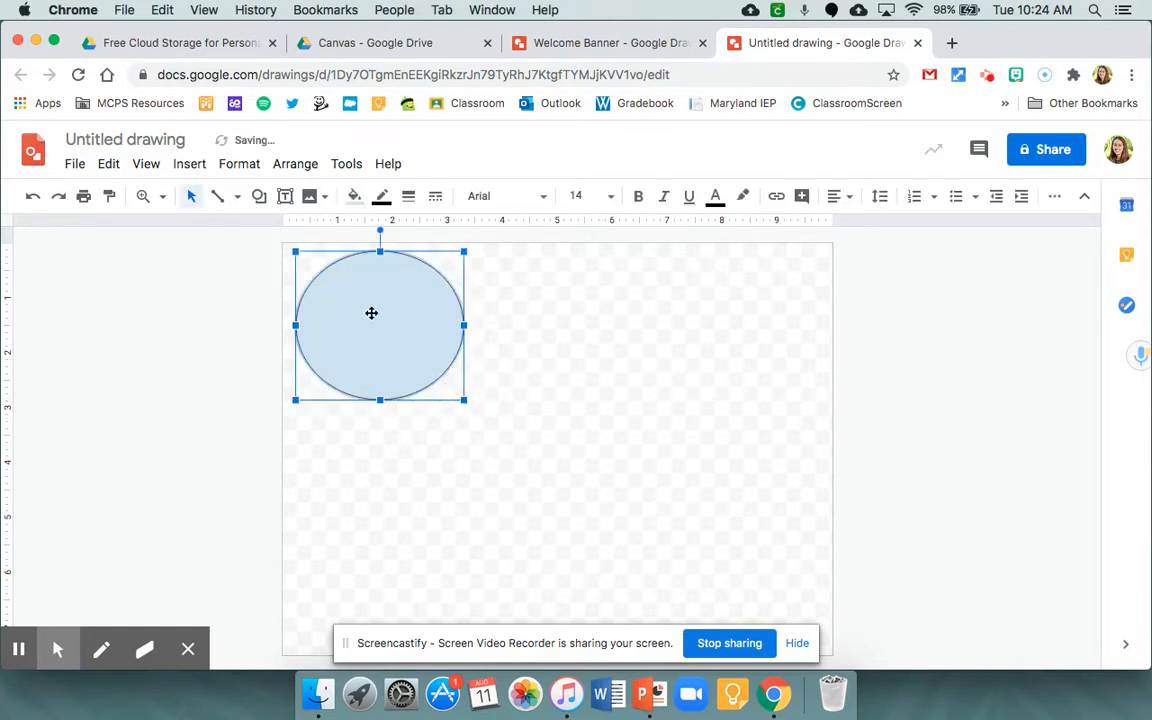
# Fill the oval with solid magenta and set its border to transparent.
pyautogui.click(354, 196)
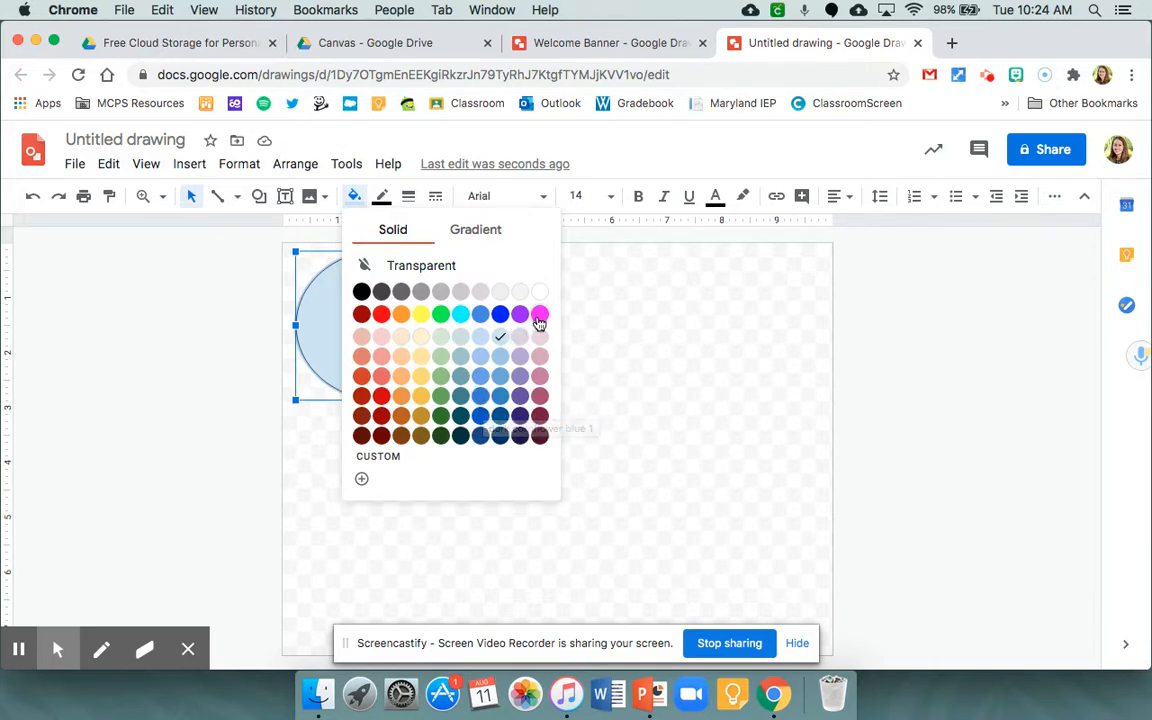
pyautogui.click(539, 314)
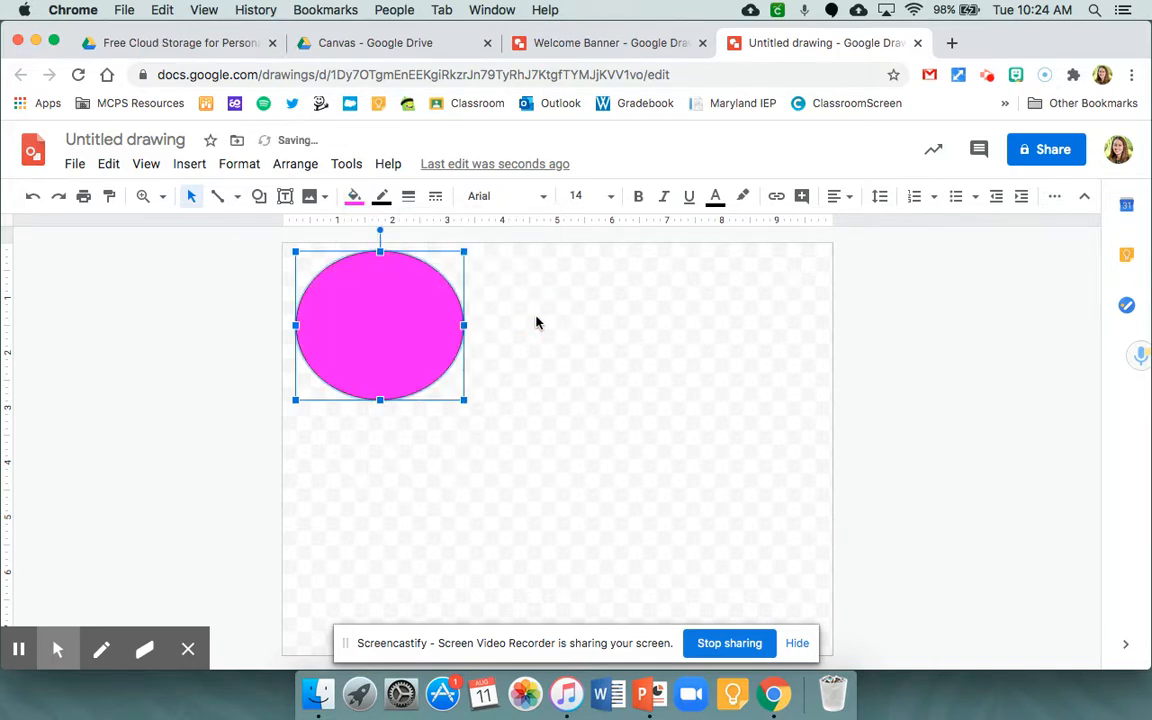
pyautogui.click(382, 200)
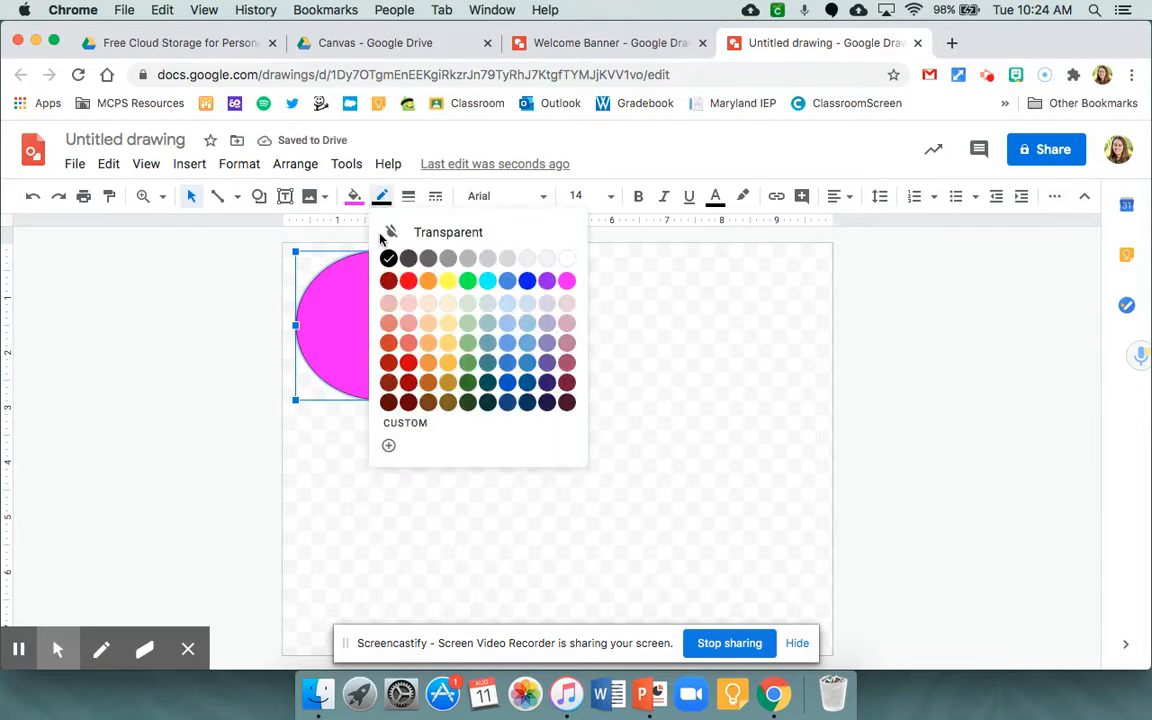
pyautogui.click(427, 234)
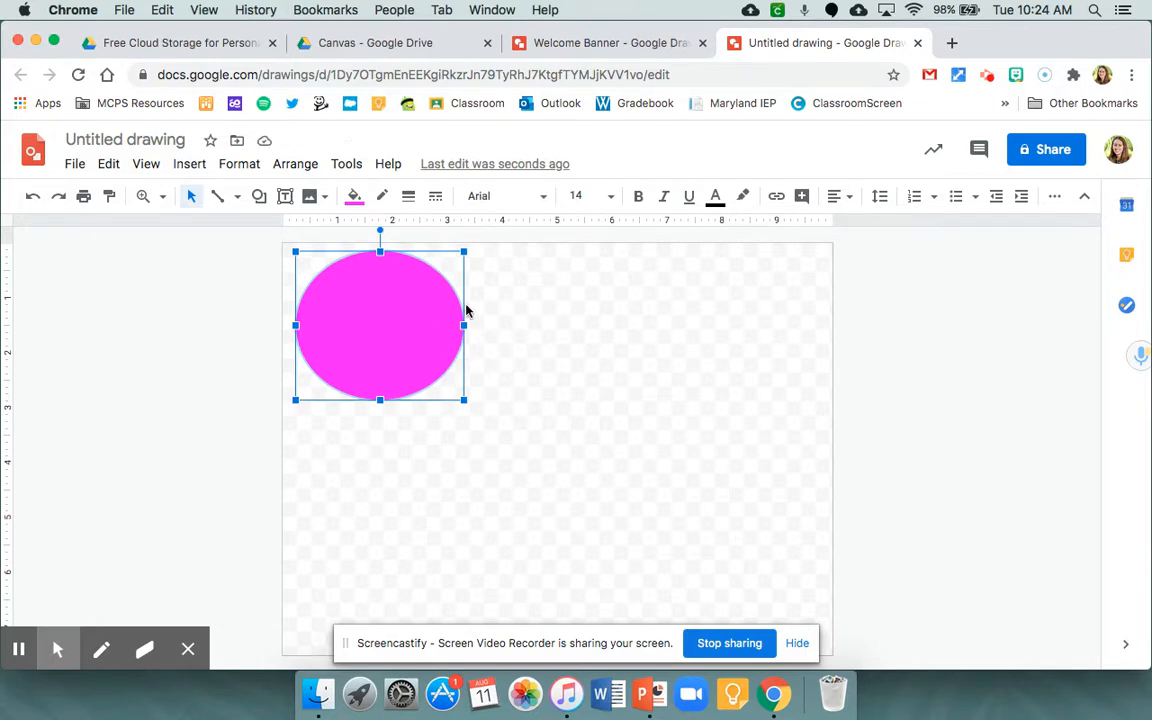
# Add a text box reading "Weekly Schedule" across the magenta oval, formatted in the Permanent Marker font at size 24.
pyautogui.click(285, 196)
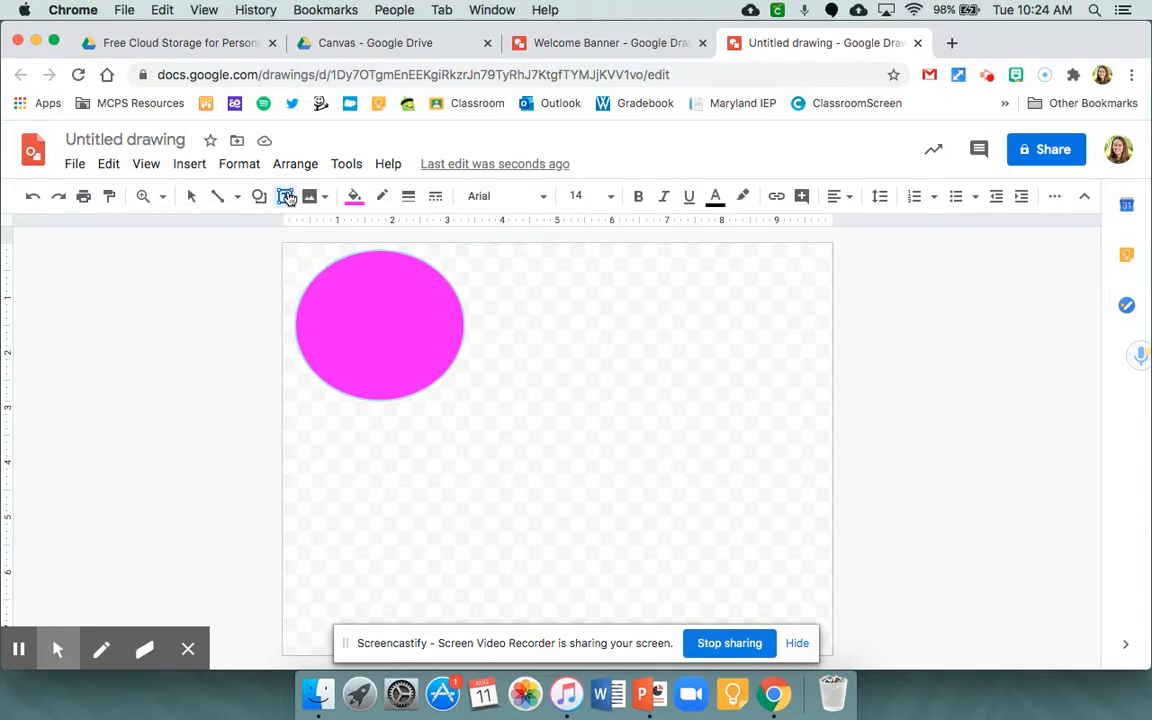
pyautogui.moveTo(299, 321); pyautogui.dragTo(462, 369)
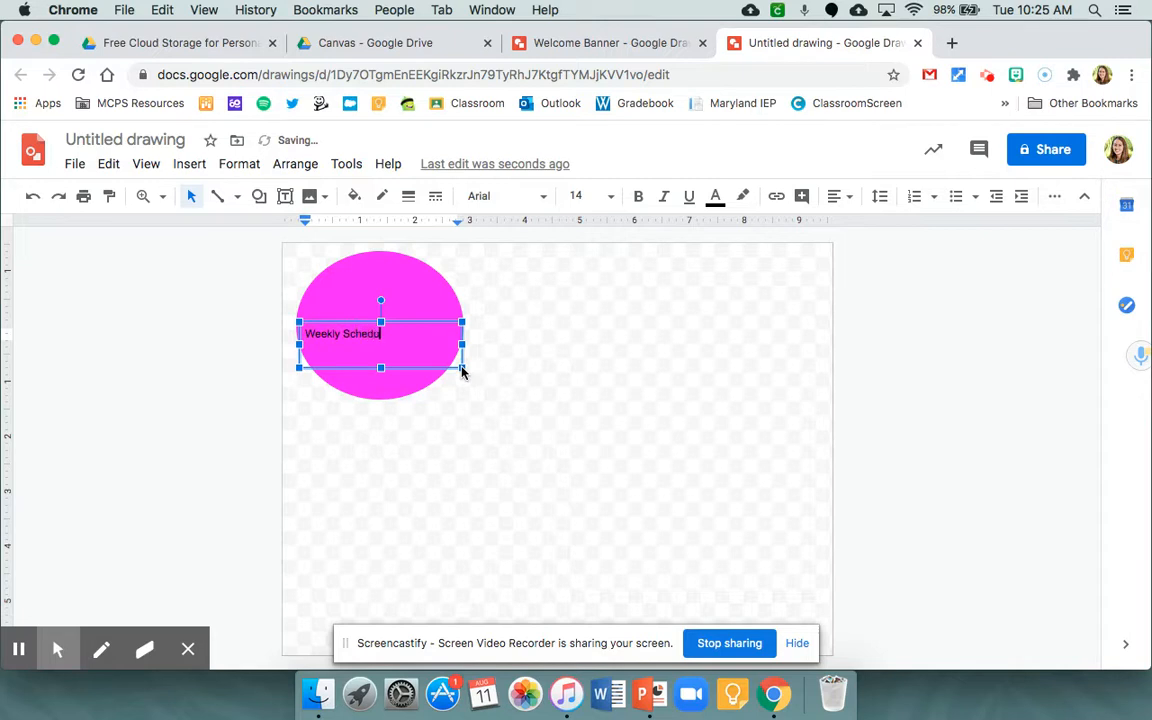
pyautogui.doubleClick(344, 334)
pyautogui.tripleClick(344, 335)
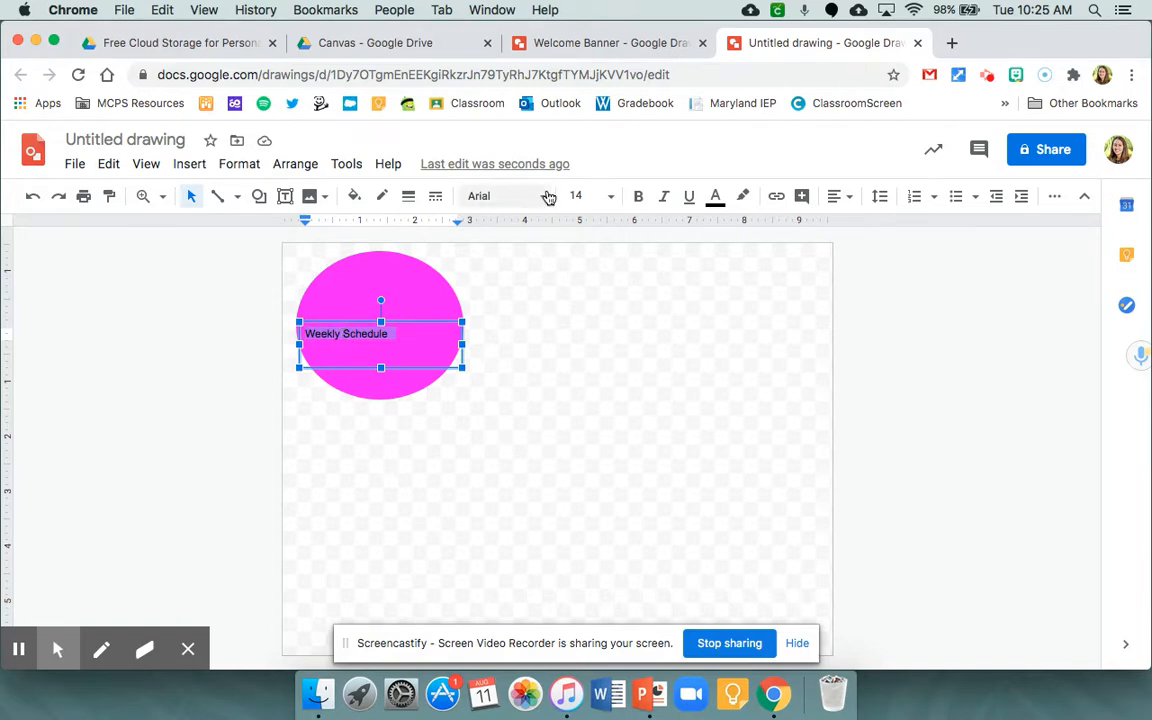
pyautogui.click(543, 196)
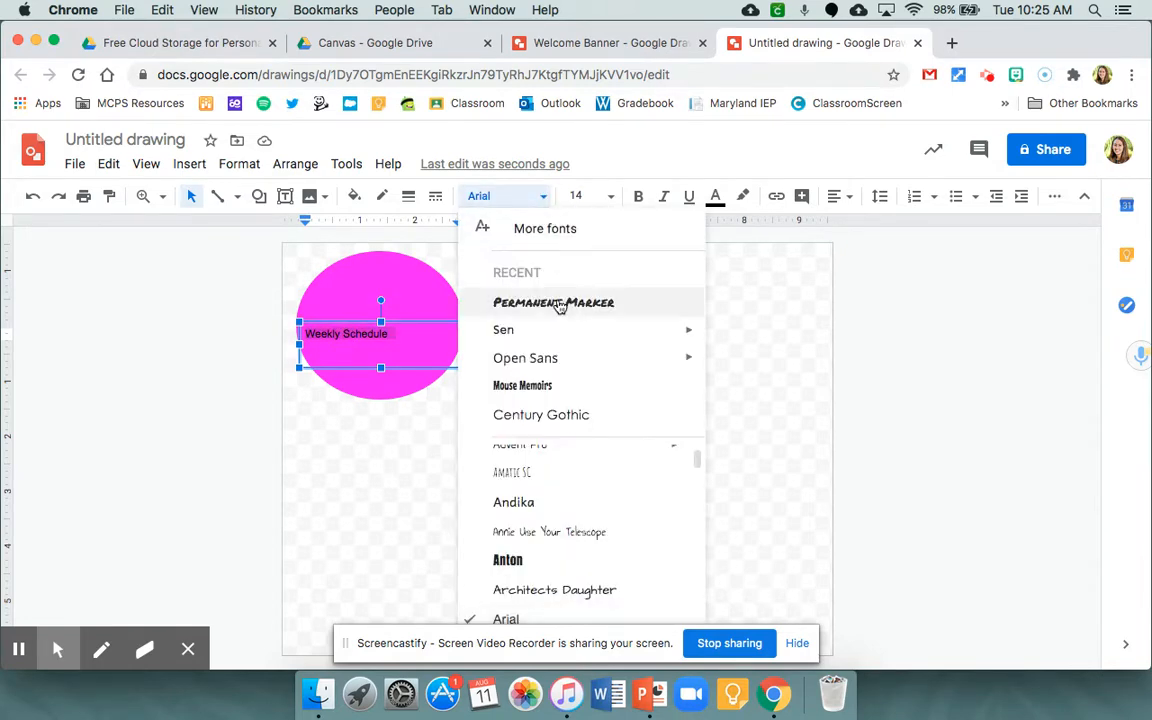
pyautogui.click(559, 306)
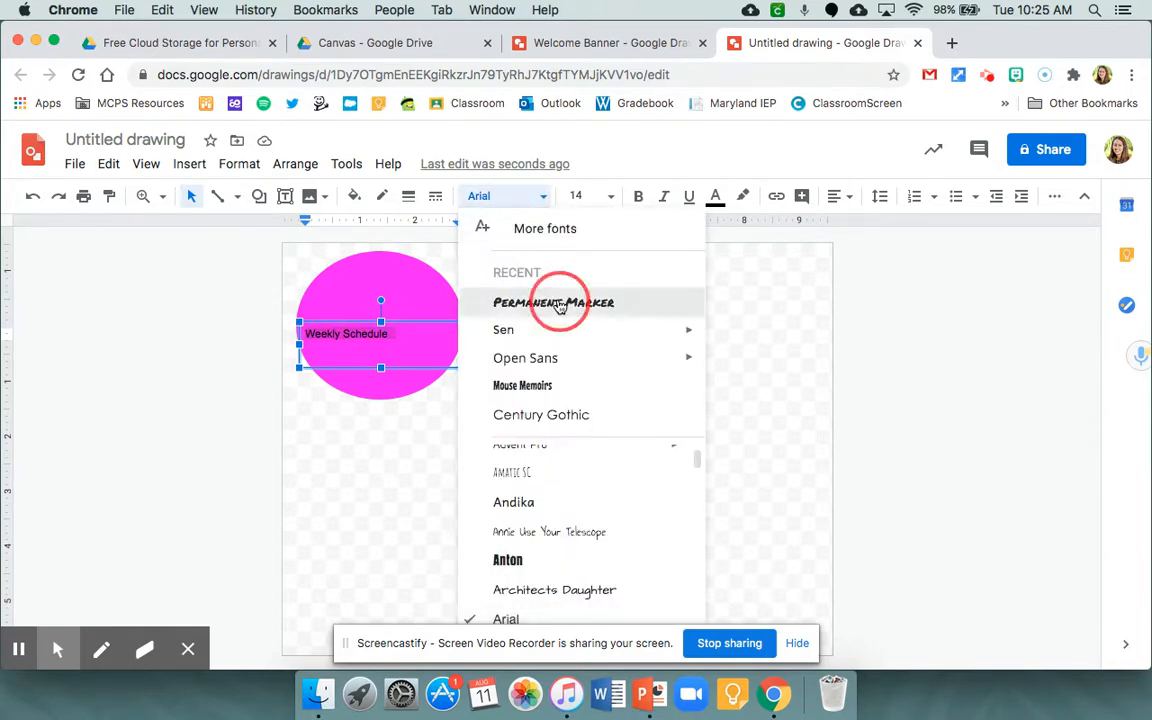
pyautogui.click(613, 197)
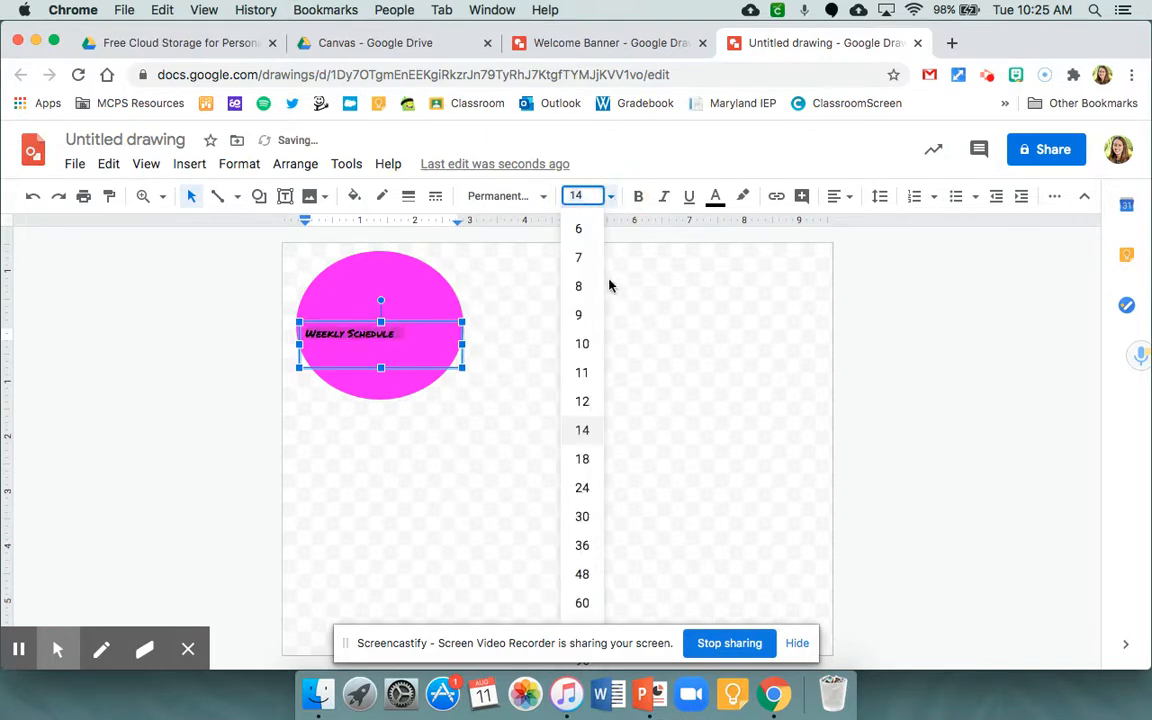
pyautogui.click(587, 487)
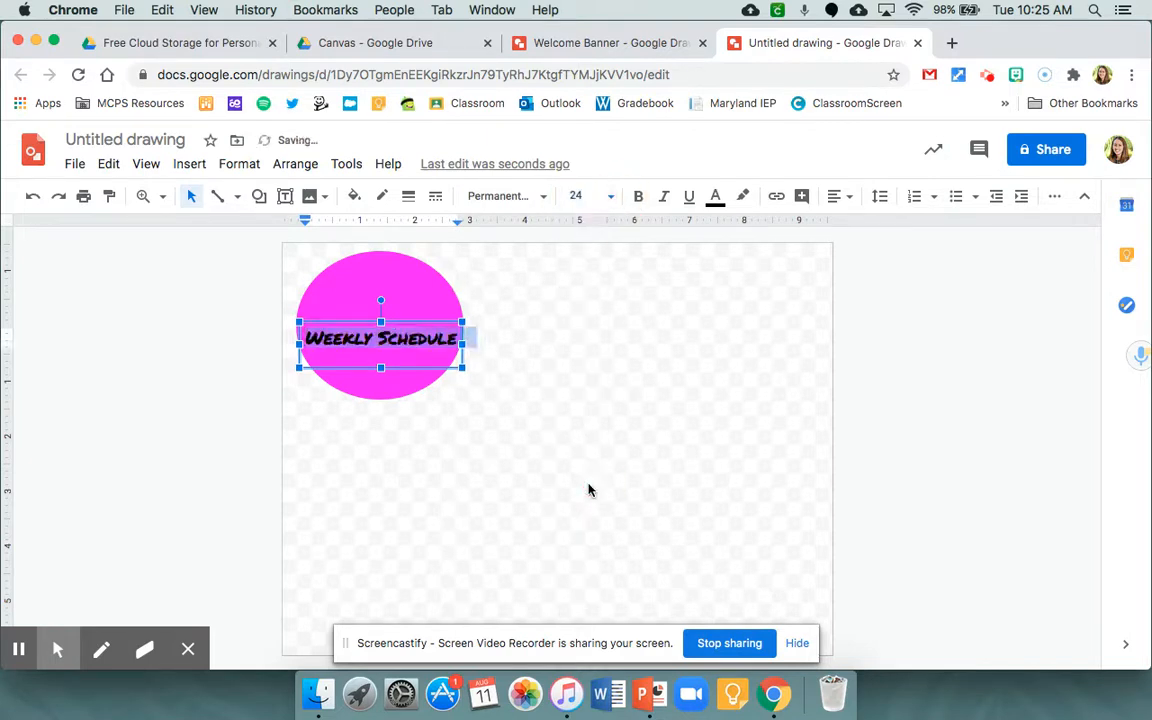
pyautogui.moveTo(418, 321); pyautogui.dragTo(418, 325)
pyautogui.click(527, 364)
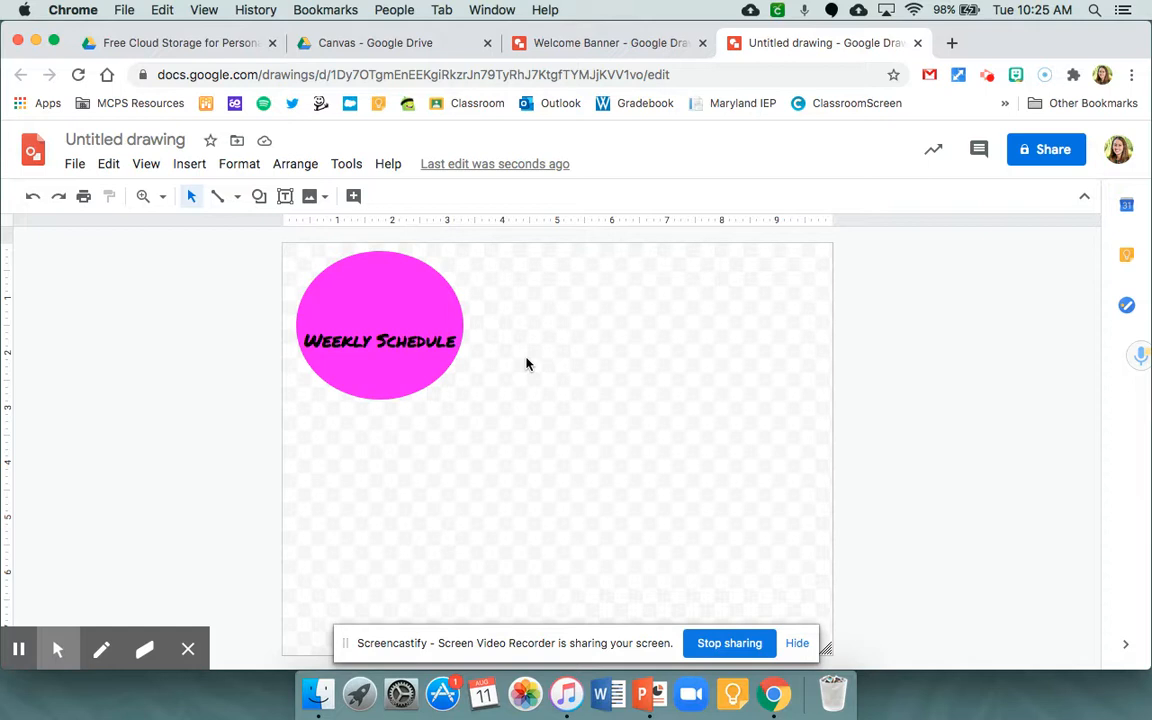
# Search the web for "flaticon" in a new browser tab and open the Flaticon website.
pyautogui.click(951, 43)
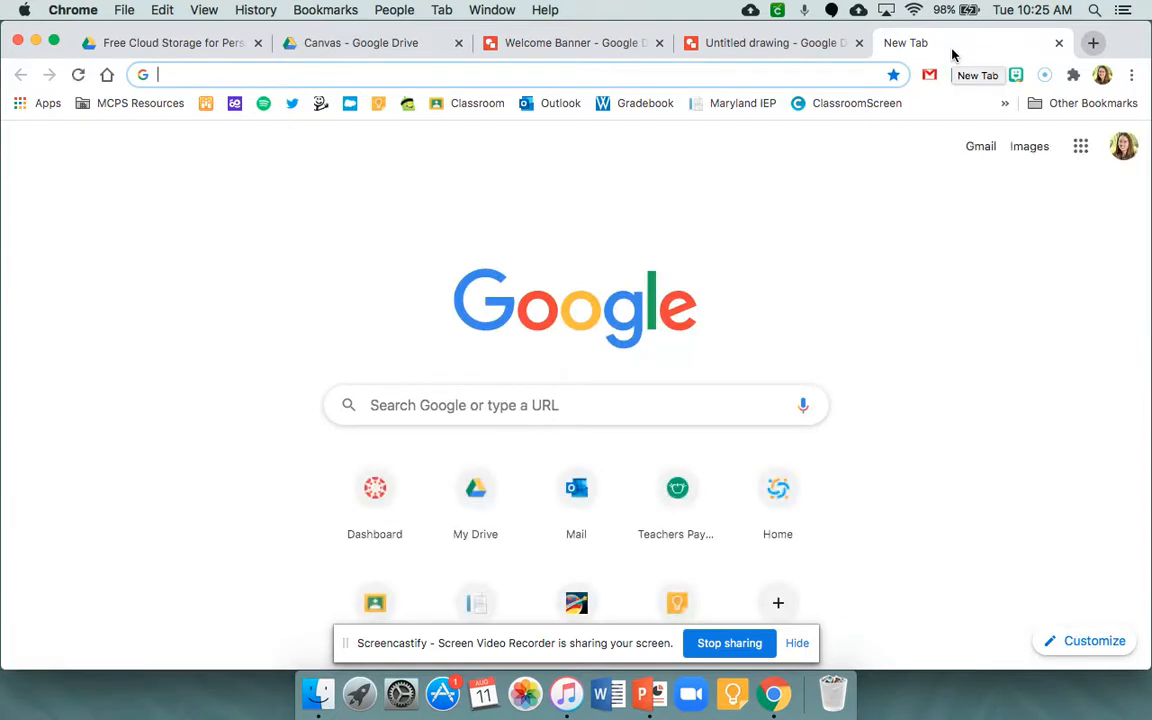
pyautogui.write('flati')
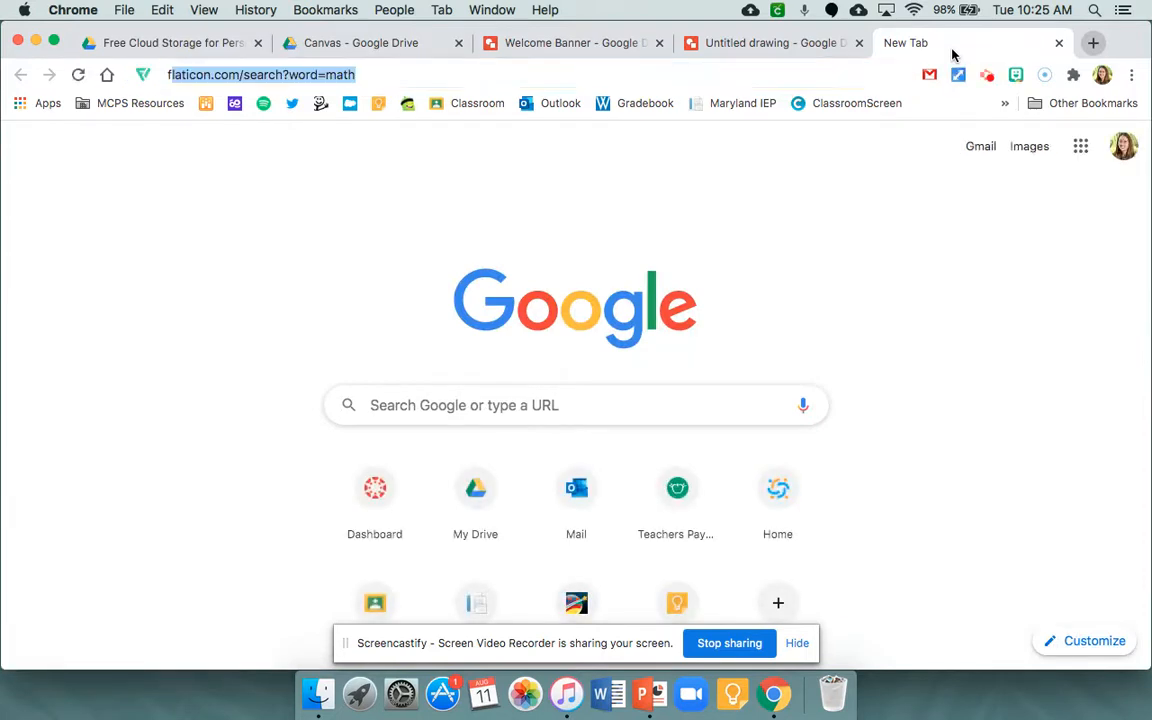
pyautogui.write('con')
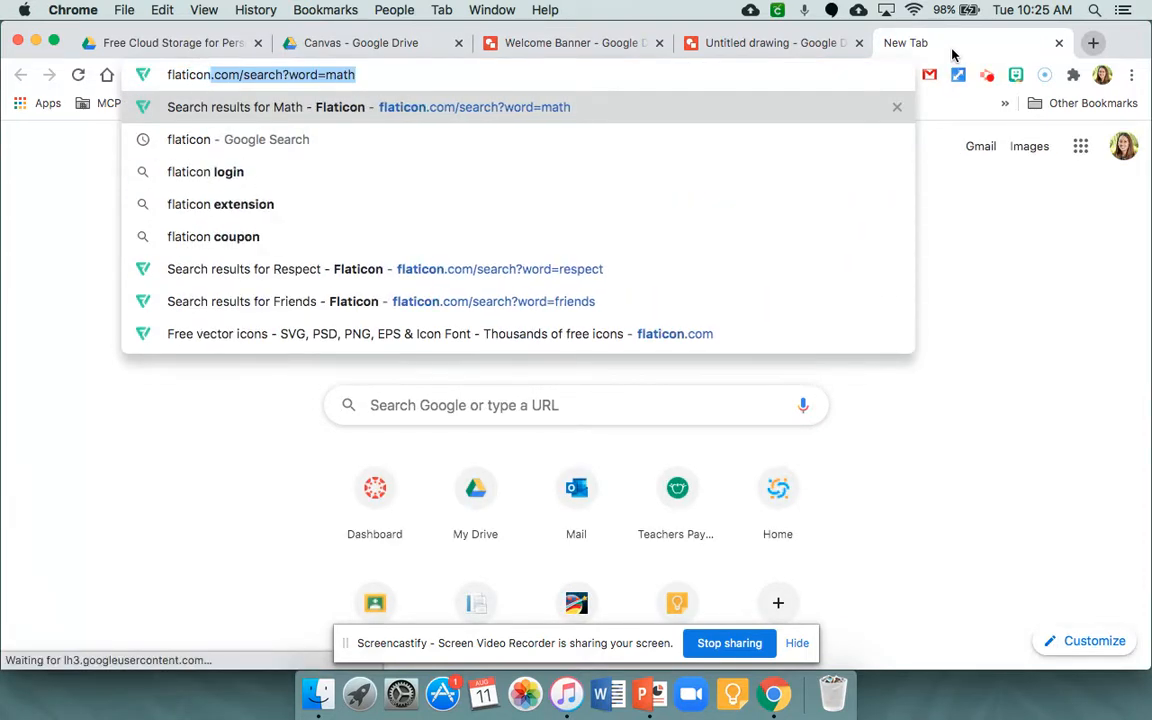
pyautogui.press('BackSpace')
pyautogui.press('Return')
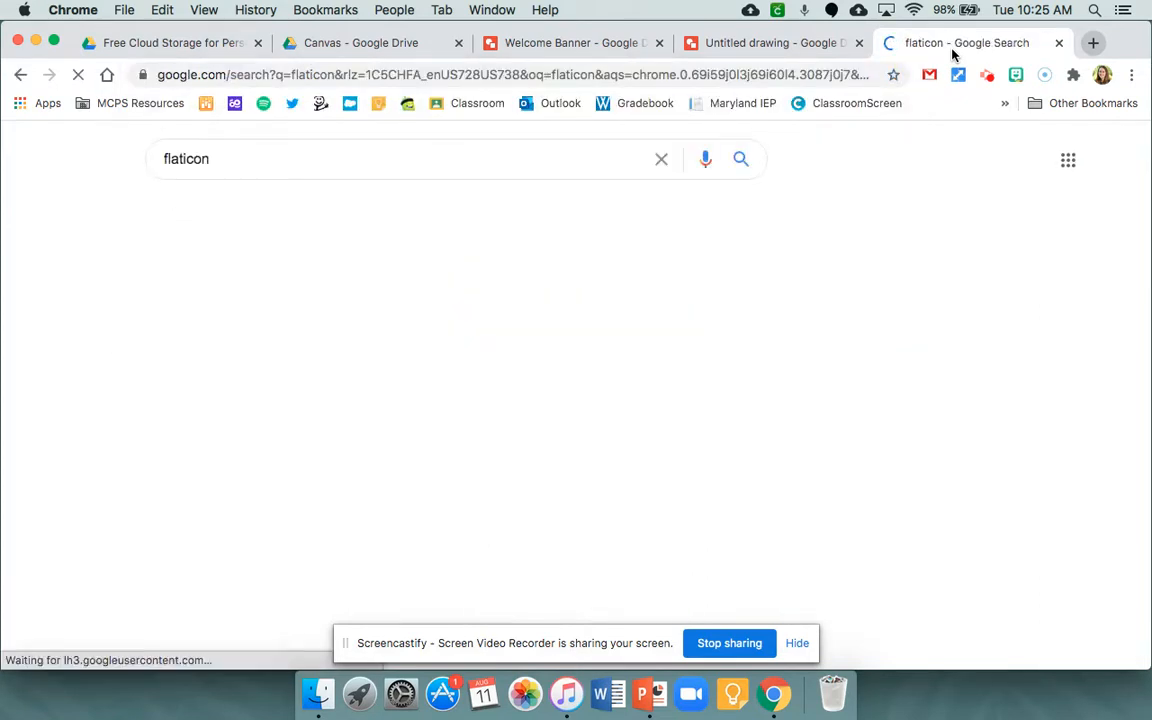
pyautogui.click(195, 310)
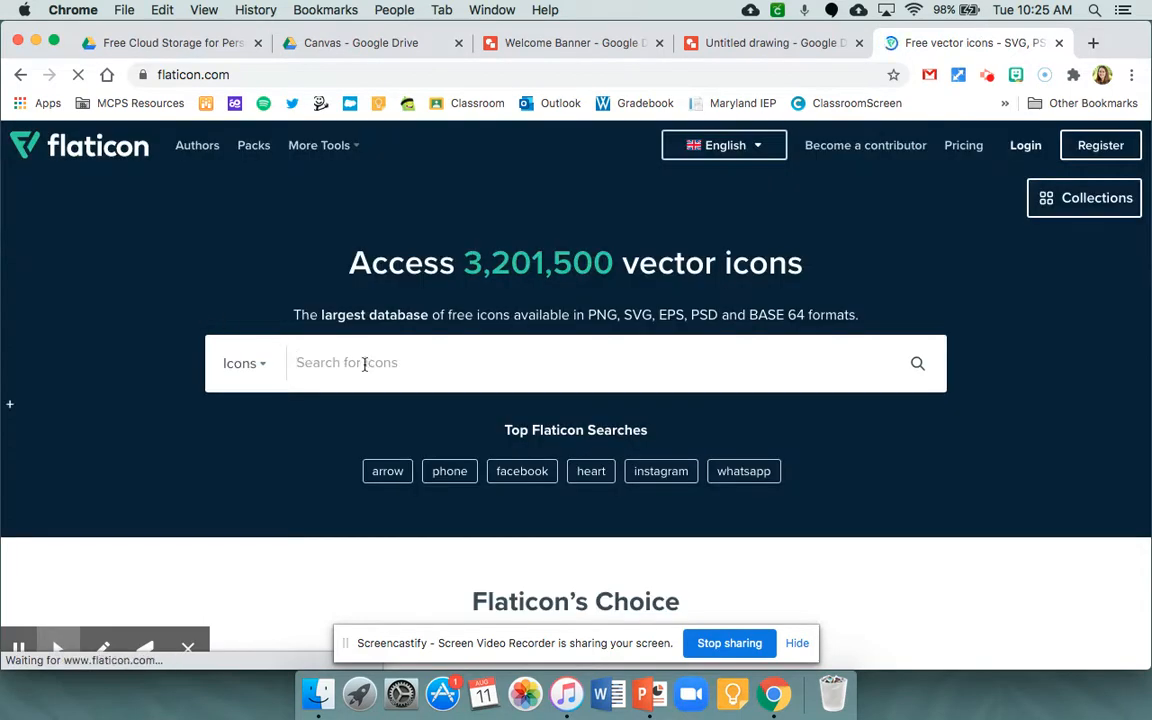
# Search Flaticon for "calendar" icons and look through the results for one that suits the schedule button.
pyautogui.click(365, 364)
pyautogui.click(738, 45)
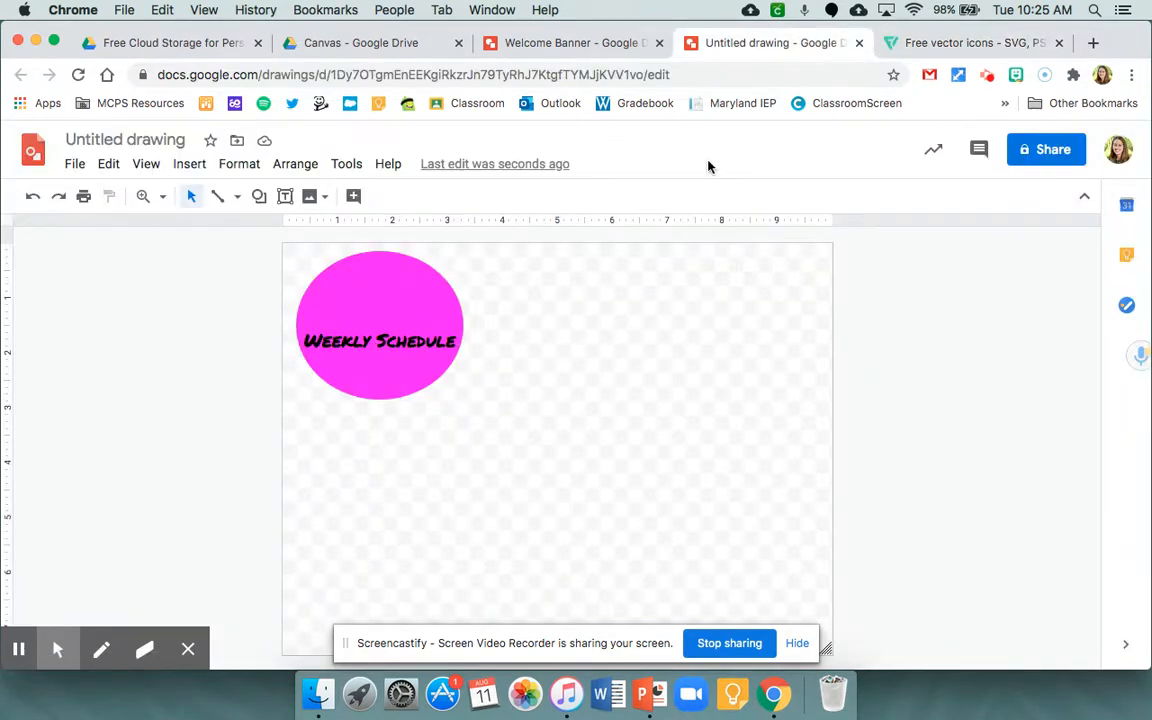
pyautogui.click(918, 42)
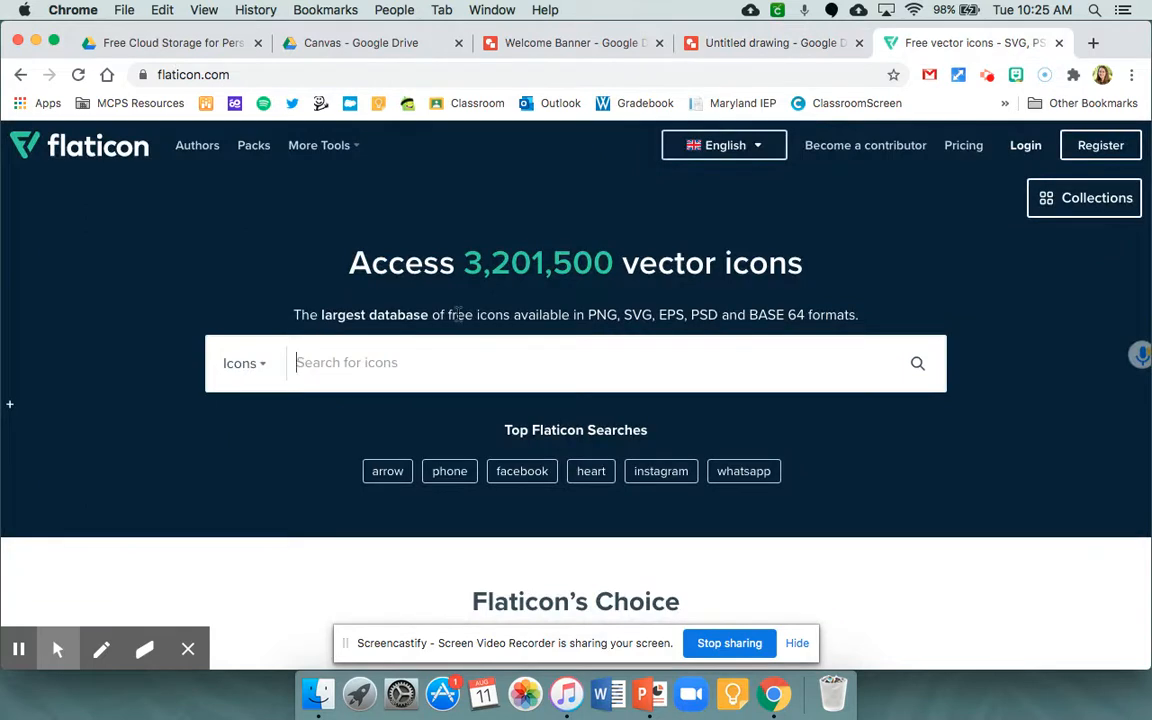
pyautogui.write('calendar')
pyautogui.press('Return')
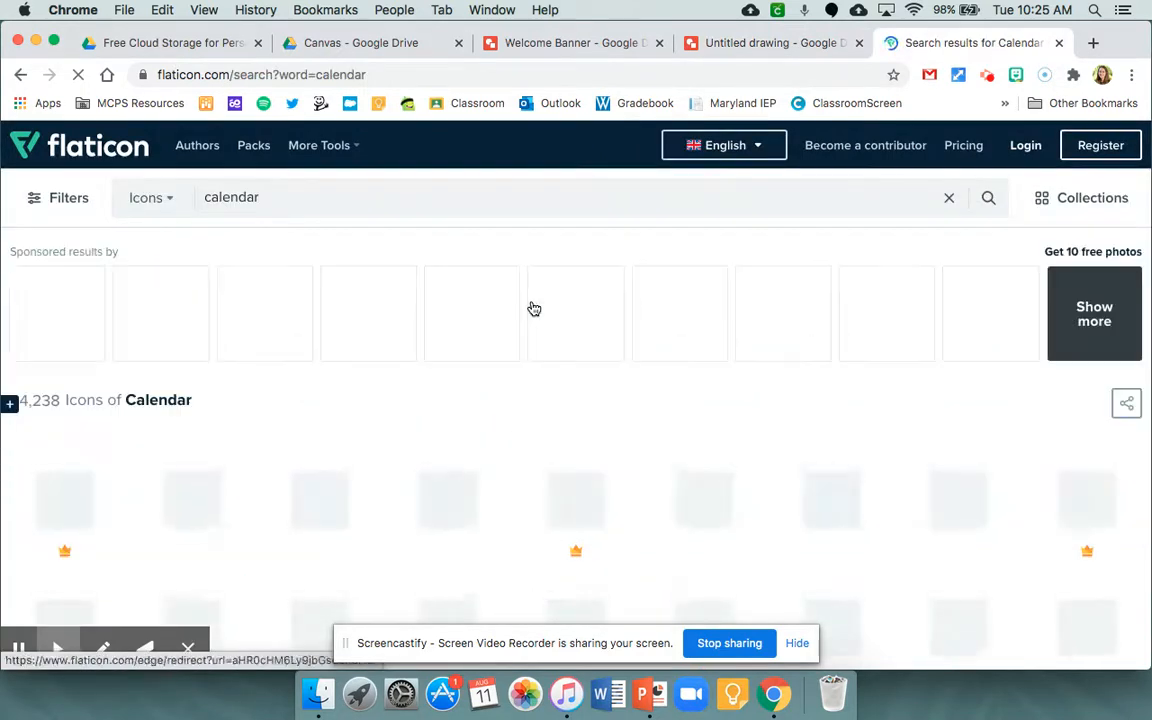
pyautogui.scroll(-5, 735, 398)
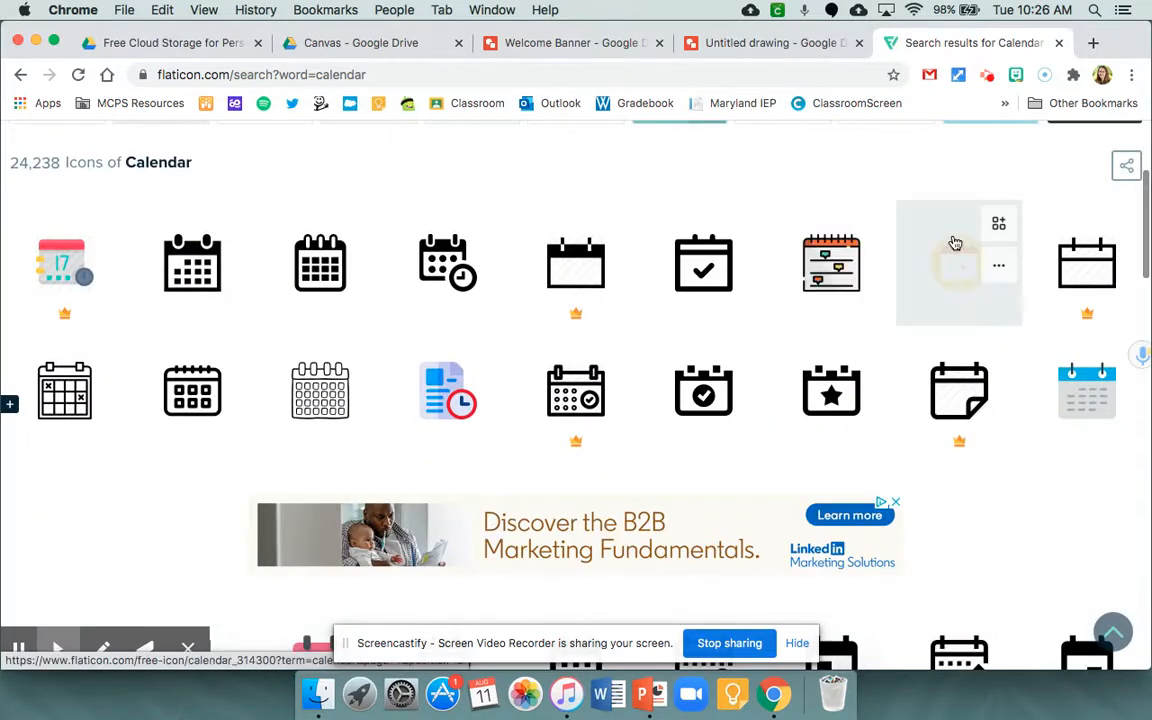
pyautogui.scroll(-1, 953, 244)
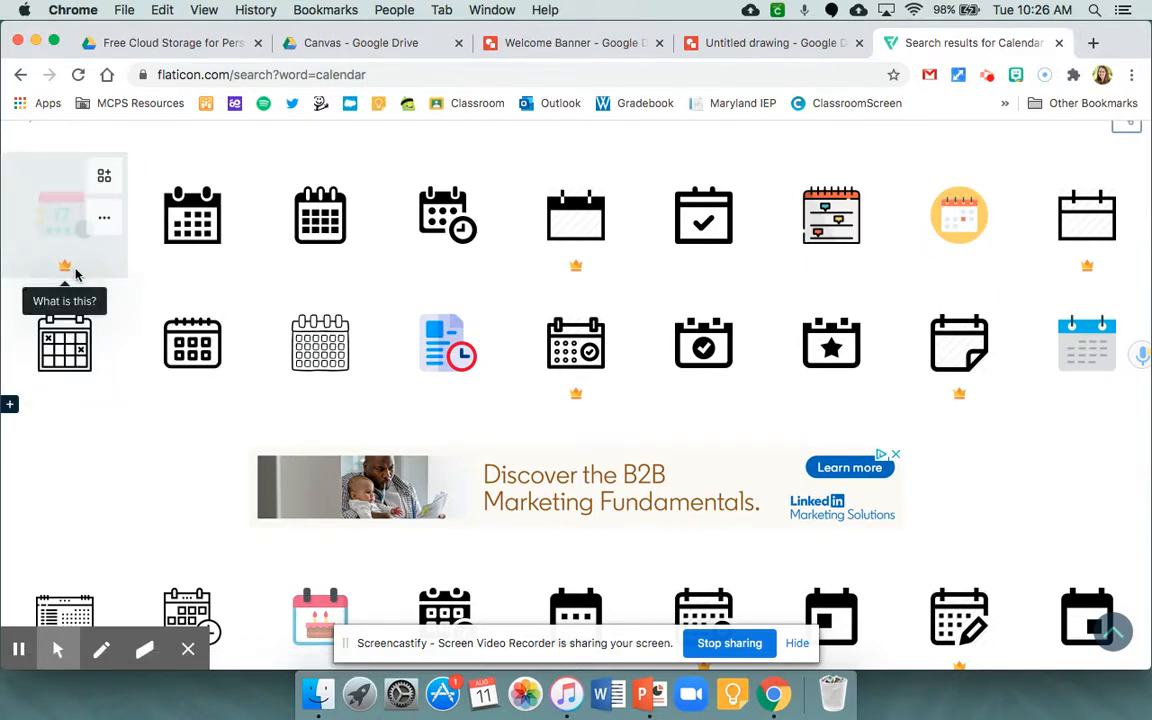
pyautogui.scroll(3, 628, 192)
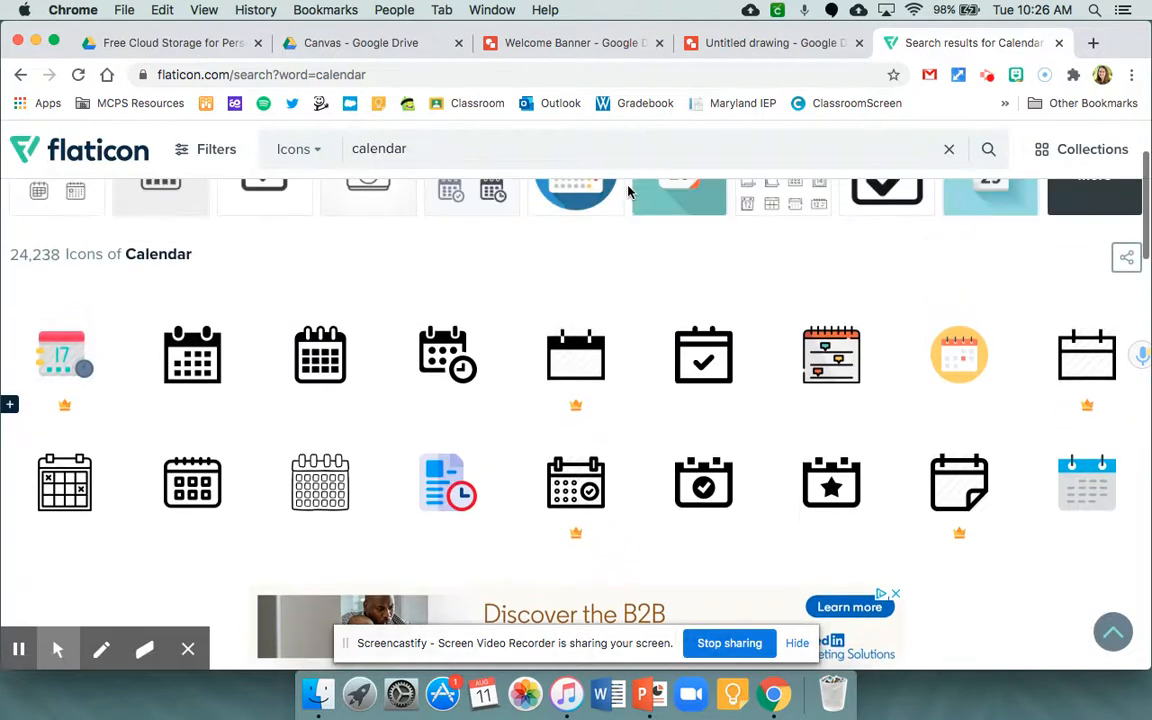
pyautogui.scroll(-1, 628, 192)
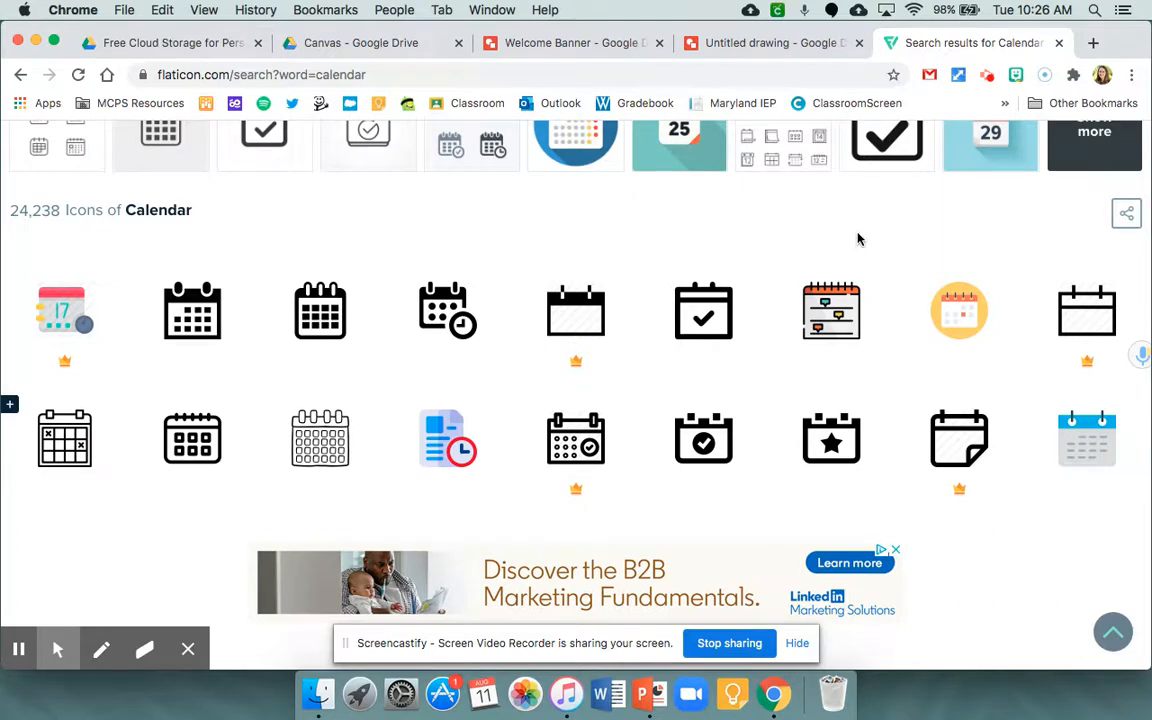
# Download the black calendar icon with the four-by-three grid of squares from Flaticon as a free PNG.
pyautogui.scroll(-1, 857, 239)
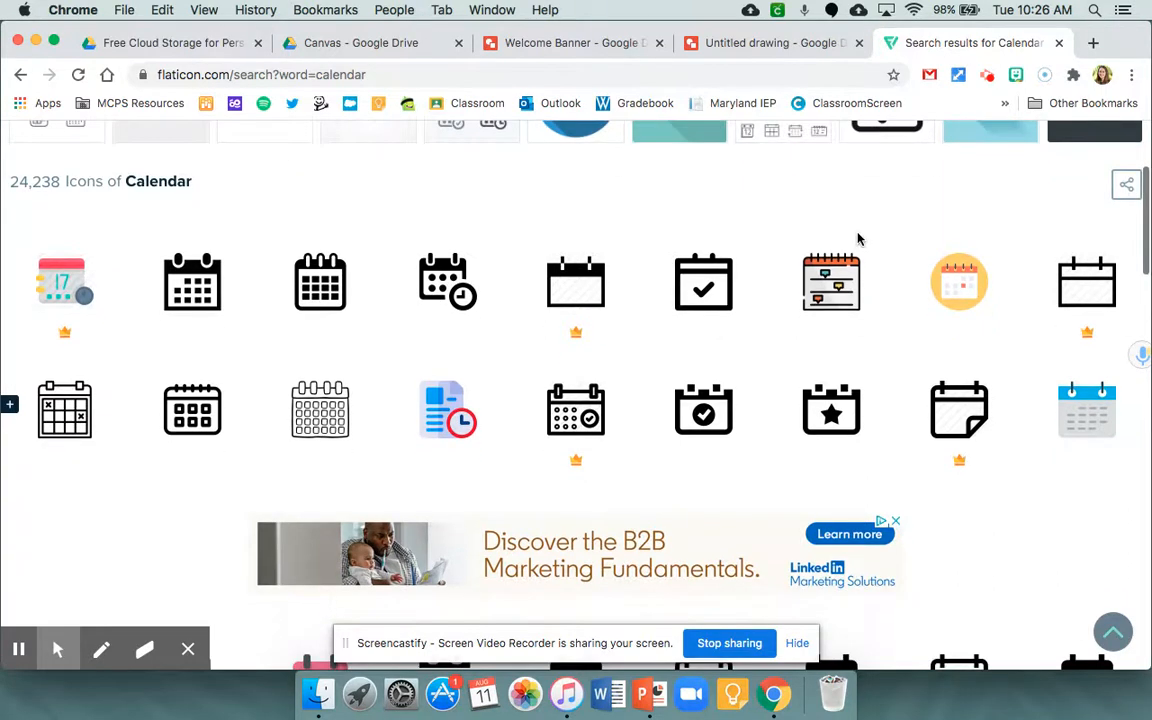
pyautogui.click(318, 292)
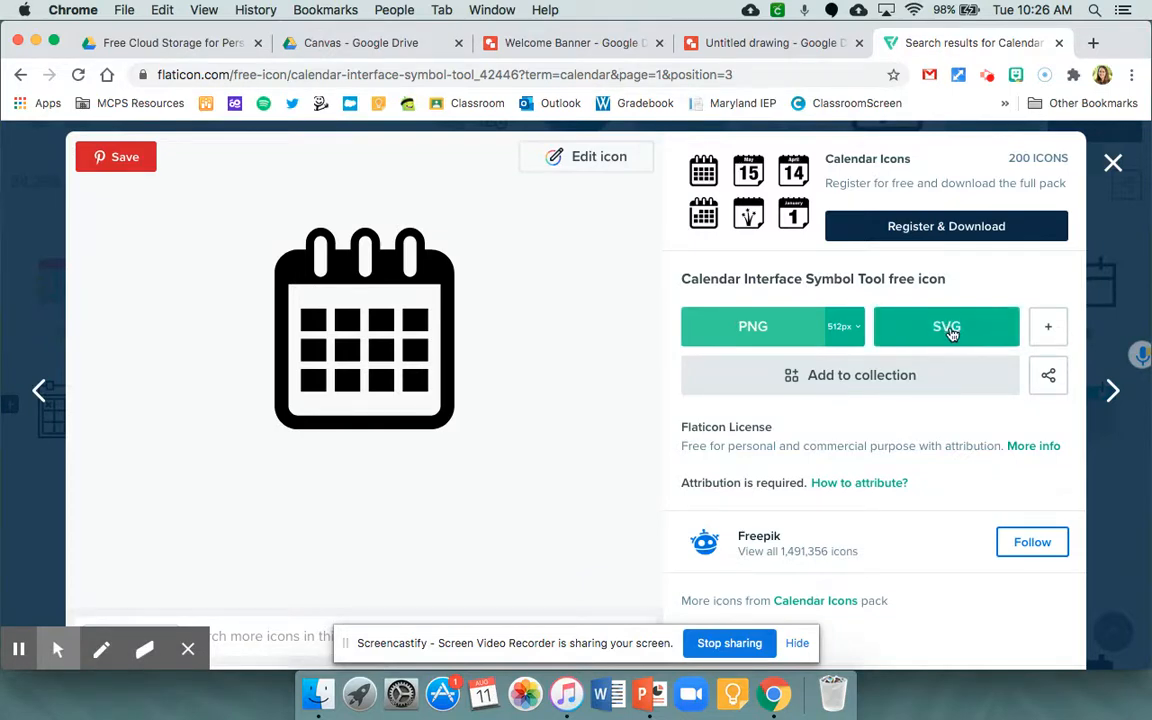
pyautogui.click(753, 339)
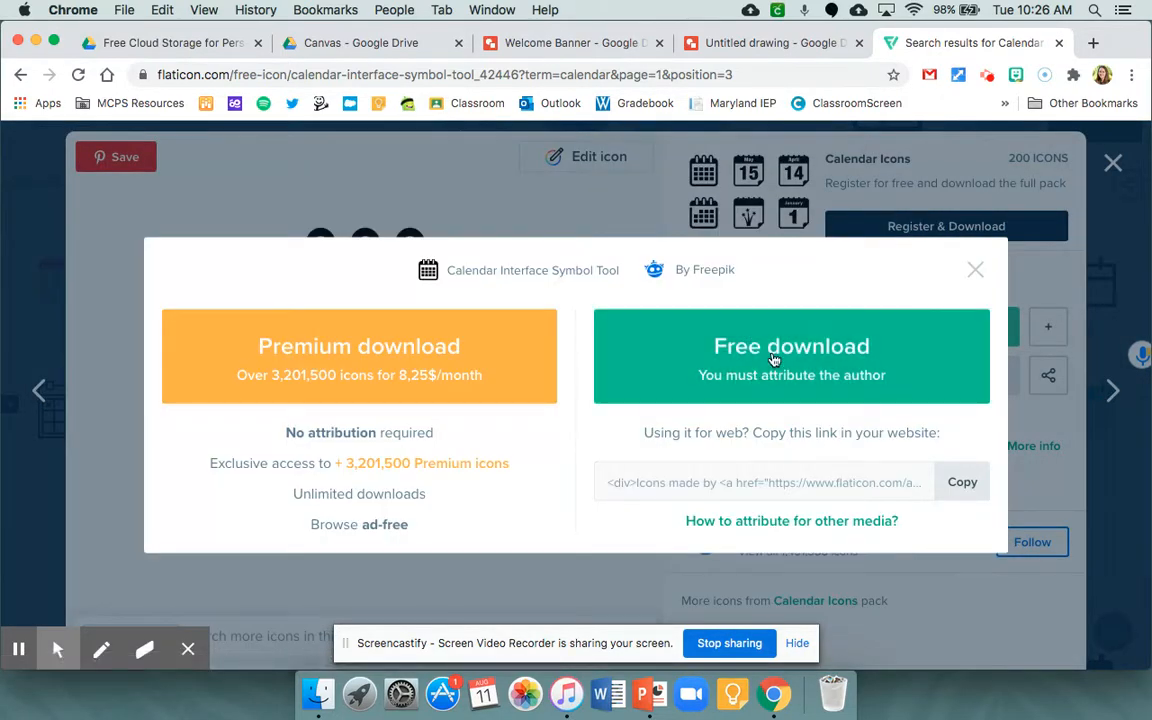
pyautogui.click(775, 358)
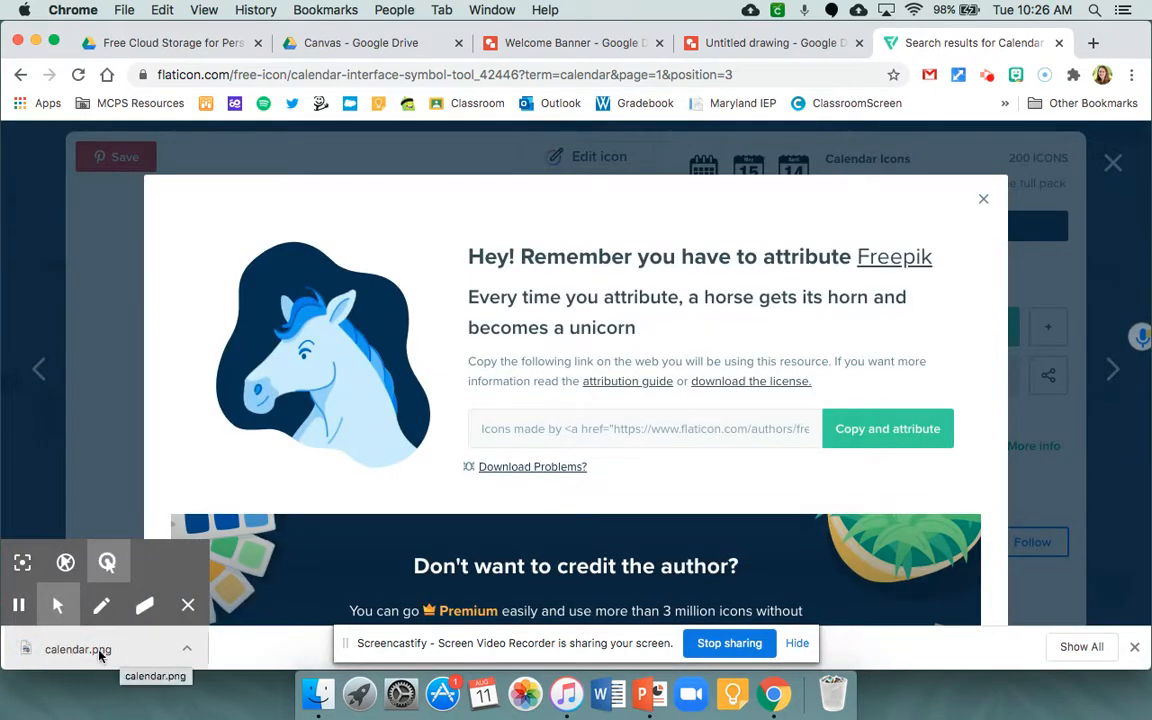
# Switch to the untitled drawing, insert the downloaded calendar.png and shrink it to fit above the text in the magenta oval.
pyautogui.click(774, 50)
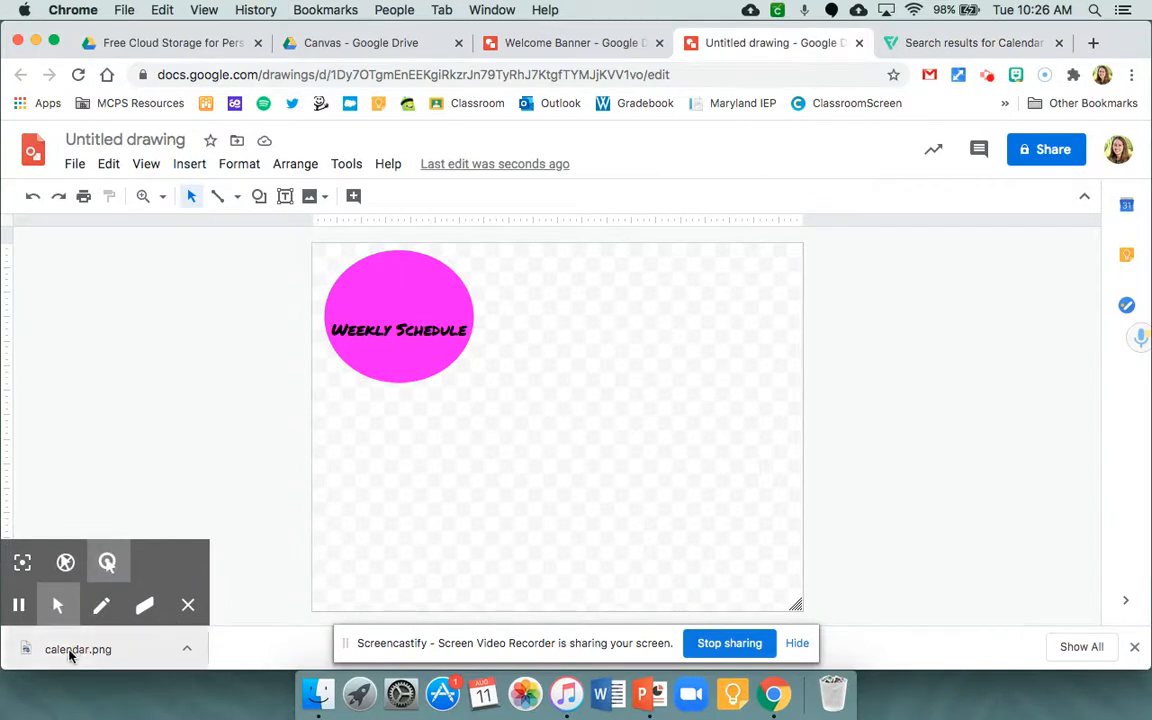
pyautogui.moveTo(72, 654); pyautogui.dragTo(397, 308)
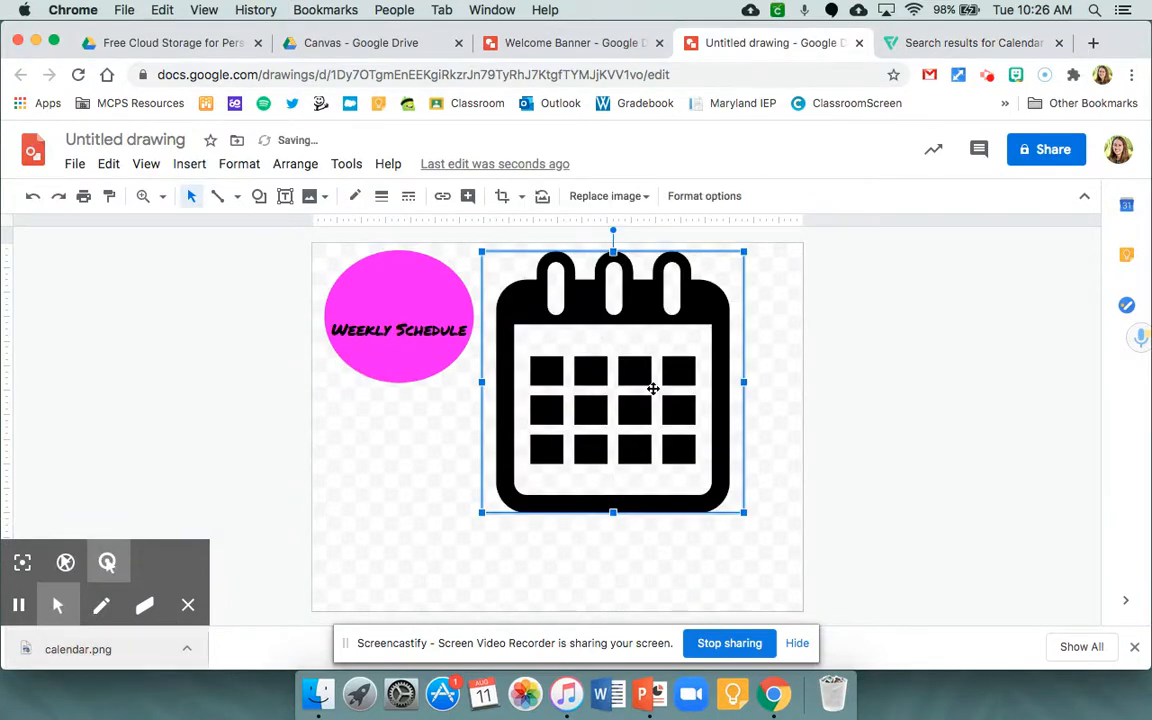
pyautogui.moveTo(745, 512); pyautogui.dragTo(408, 295)
pyautogui.click(529, 292)
# Set the "Weekly Schedule" text to size 18, center it and move its text box lower in the oval.
pyautogui.click(432, 333)
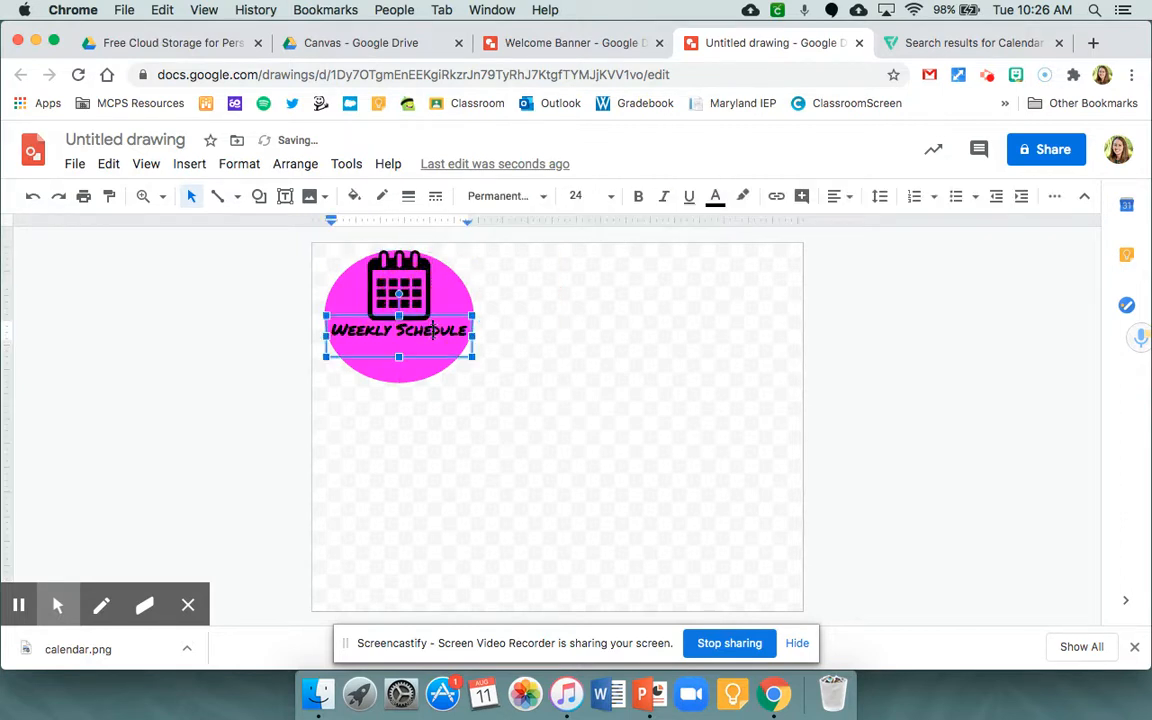
pyautogui.click(610, 197)
pyautogui.click(582, 458)
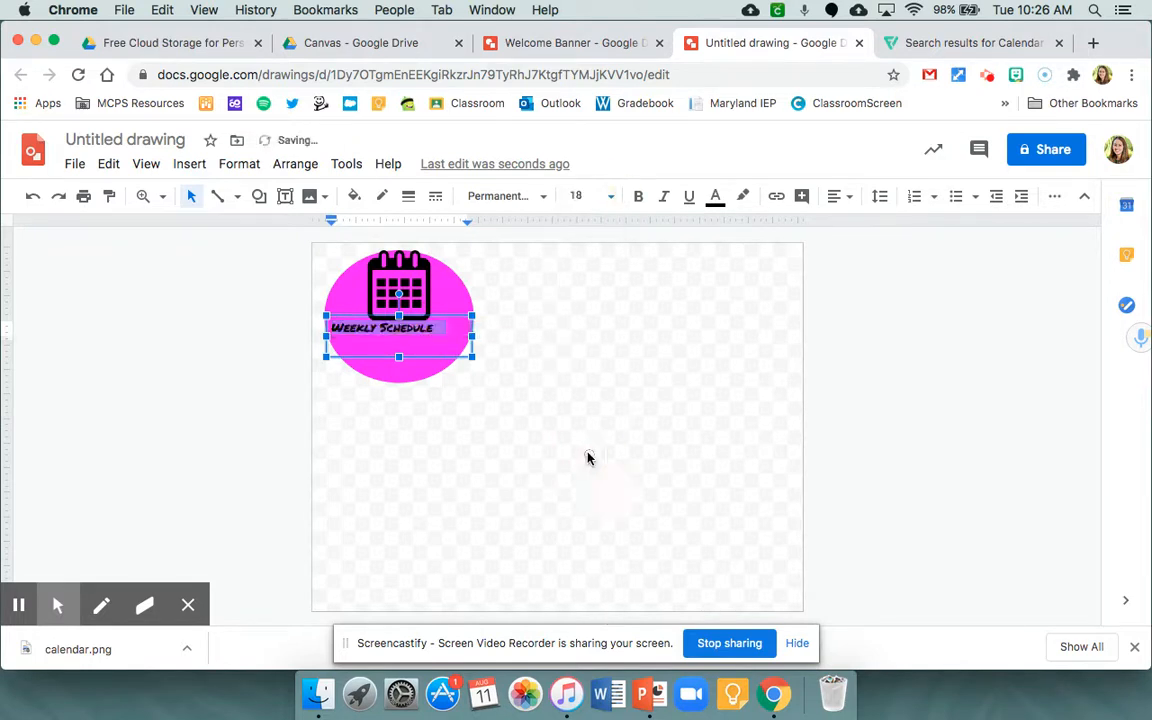
pyautogui.click(838, 196)
pyautogui.click(864, 228)
pyautogui.moveTo(450, 319); pyautogui.dragTo(452, 341)
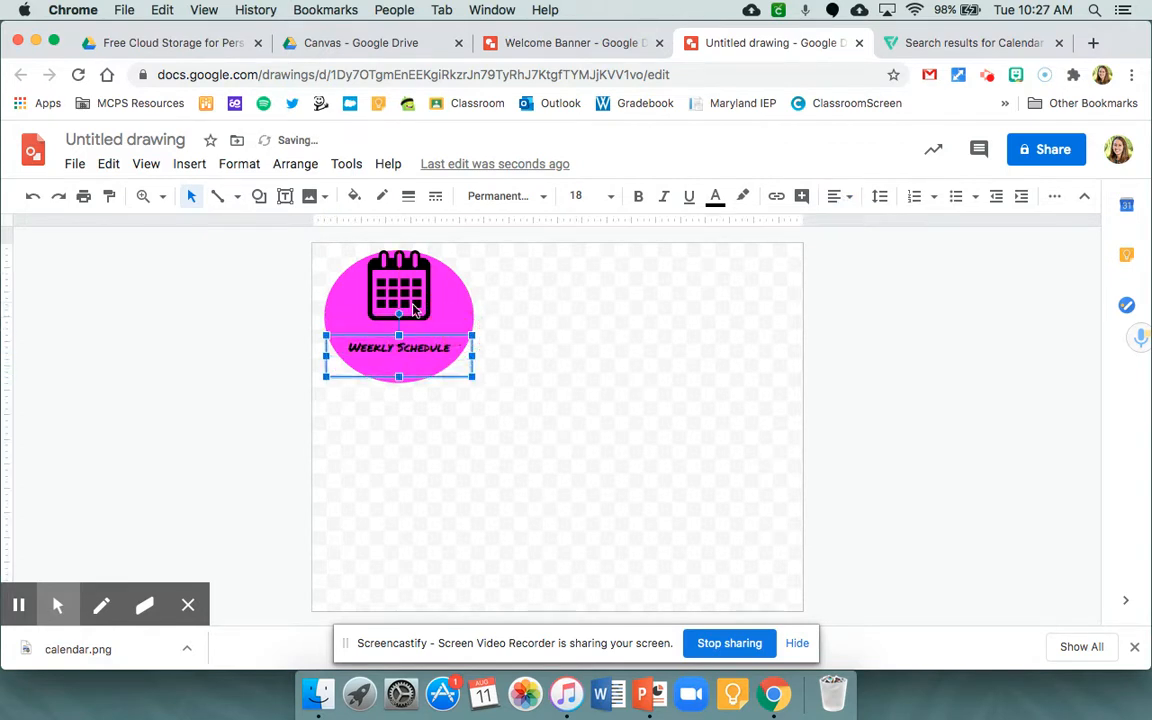
# Lower the calendar icon to just above the text and shrink the canvas to fit closely around the oval.
pyautogui.click(398, 285)
pyautogui.moveTo(403, 292); pyautogui.dragTo(403, 305)
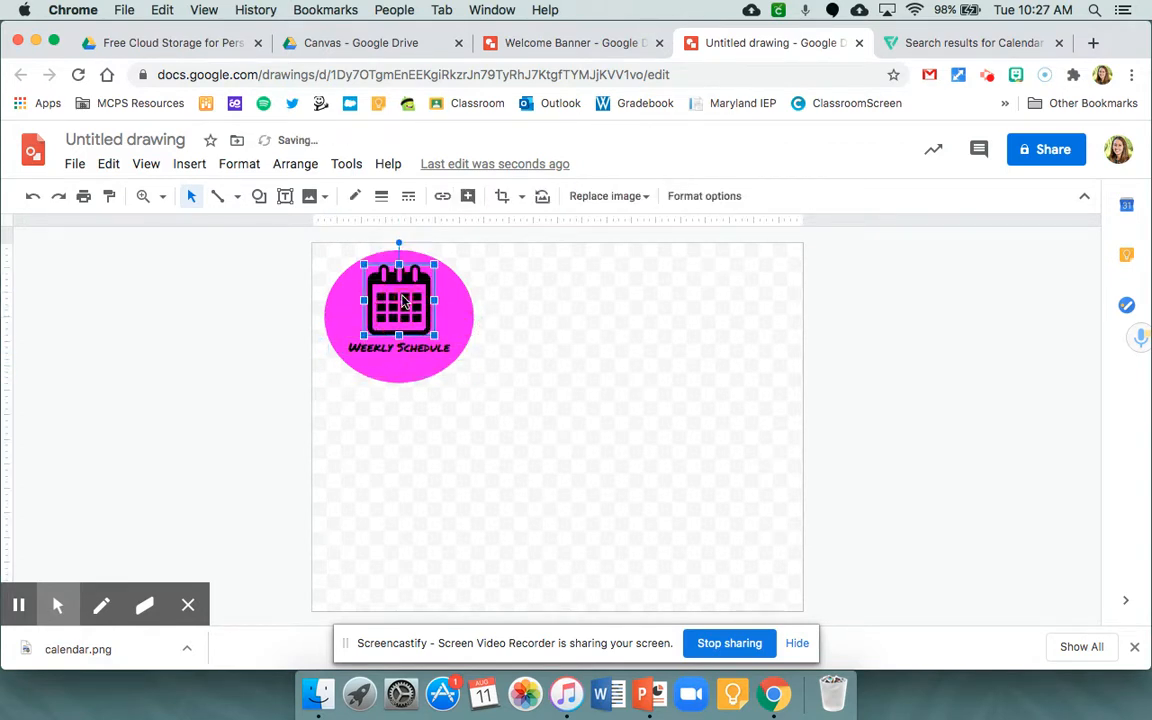
pyautogui.click(539, 302)
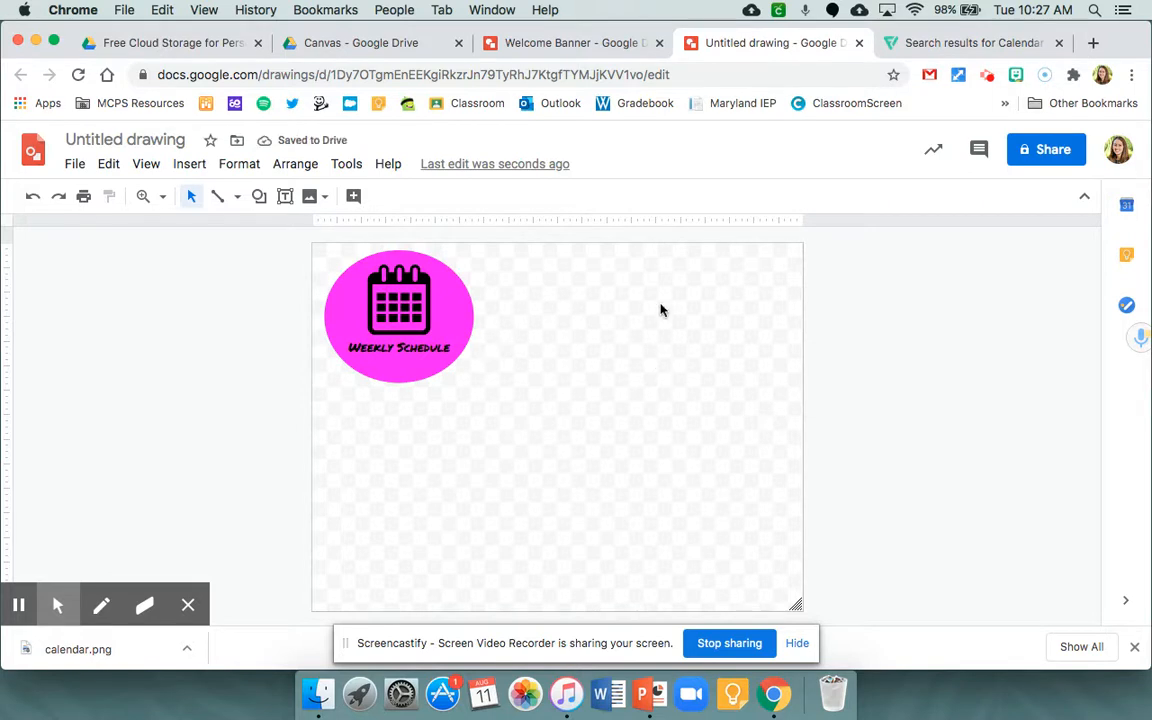
pyautogui.moveTo(795, 604); pyautogui.dragTo(481, 388)
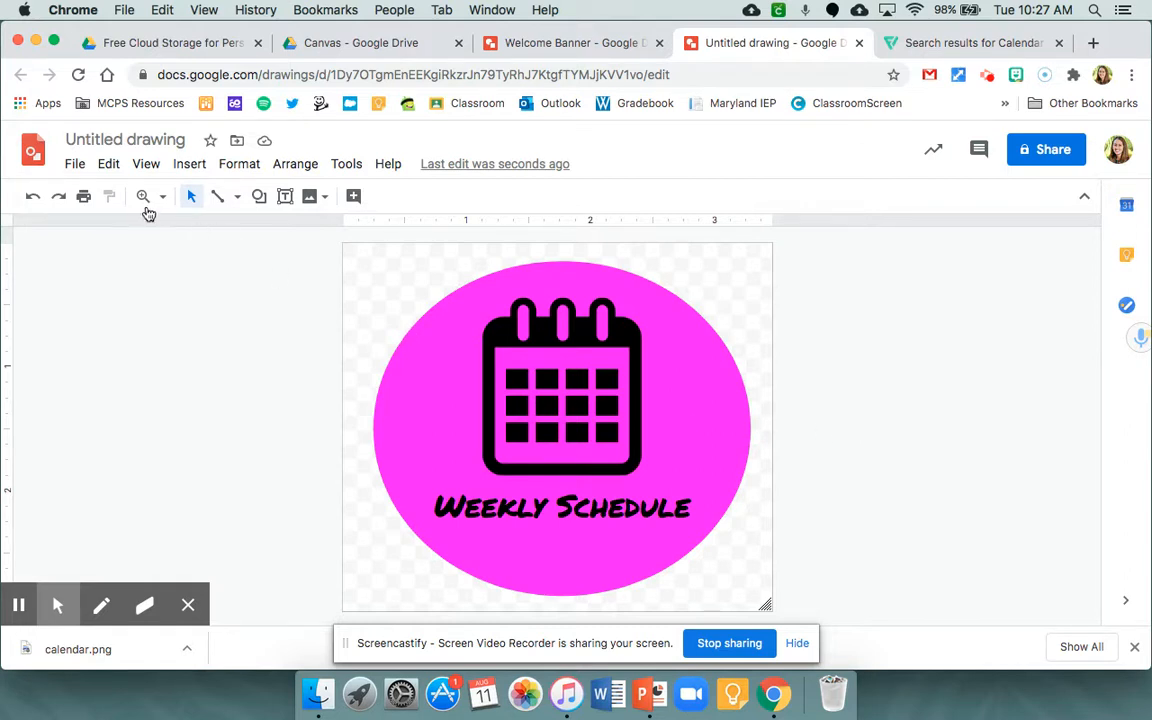
# Rename the drawing as "Weekly Schedule Button".
pyautogui.click(75, 166)
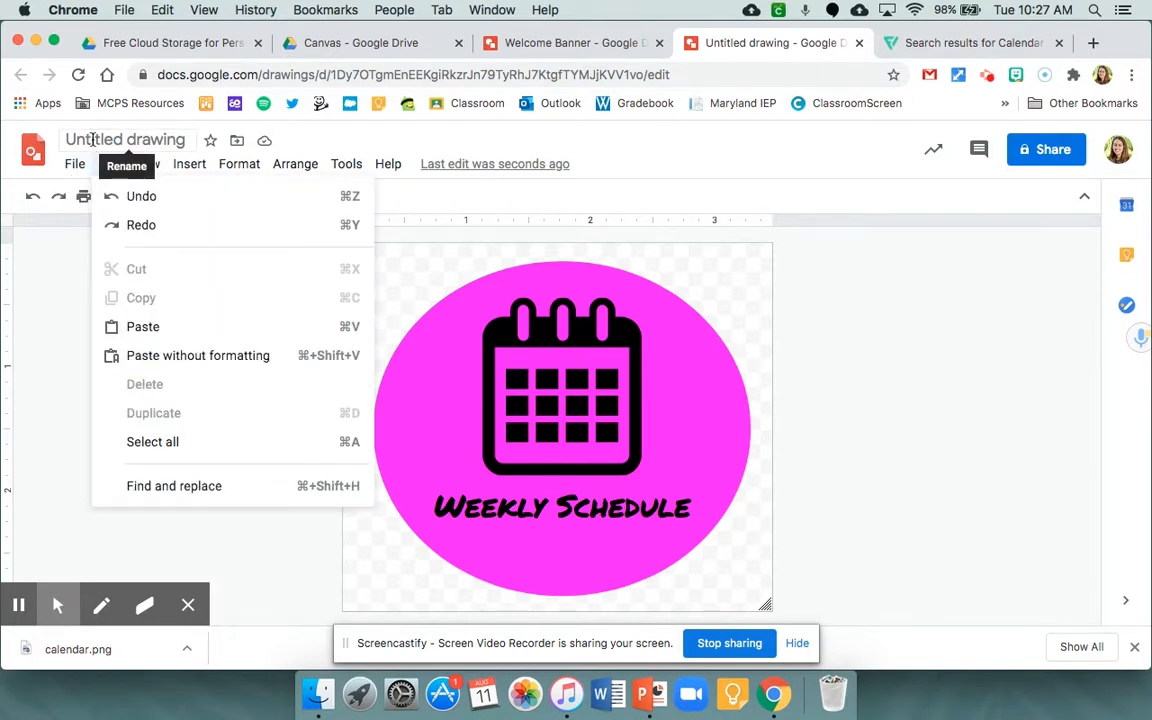
pyautogui.click(92, 140)
pyautogui.write('Weekly ')
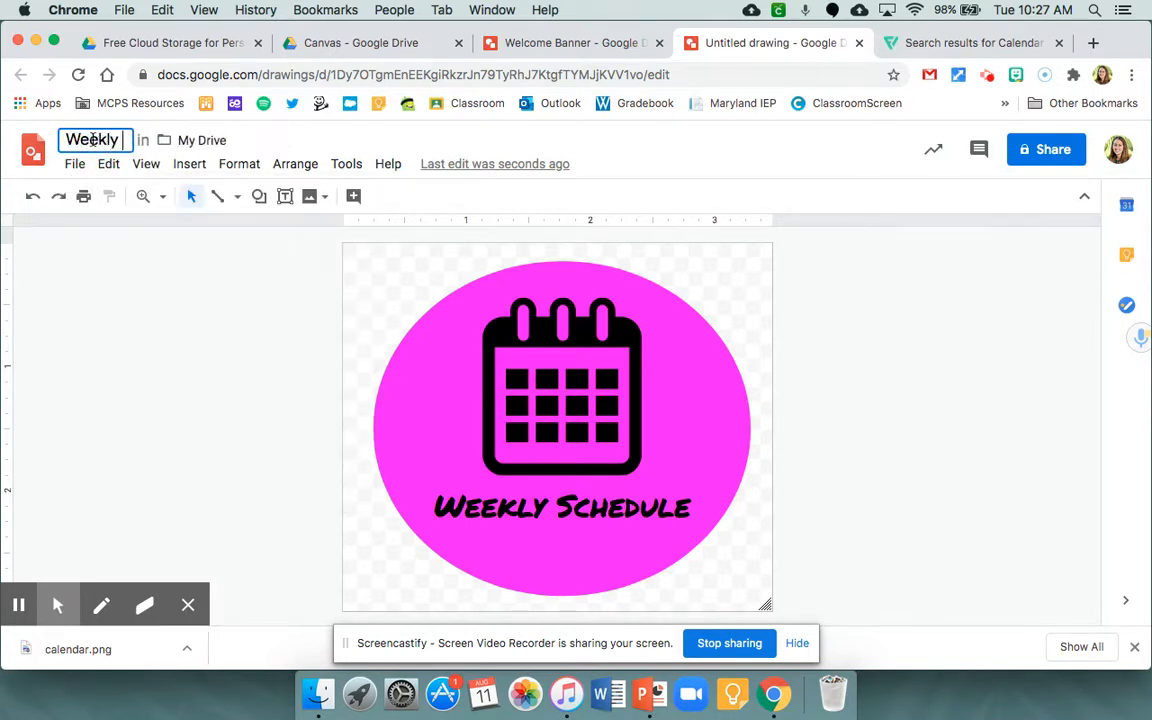
pyautogui.write('Schedule Button')
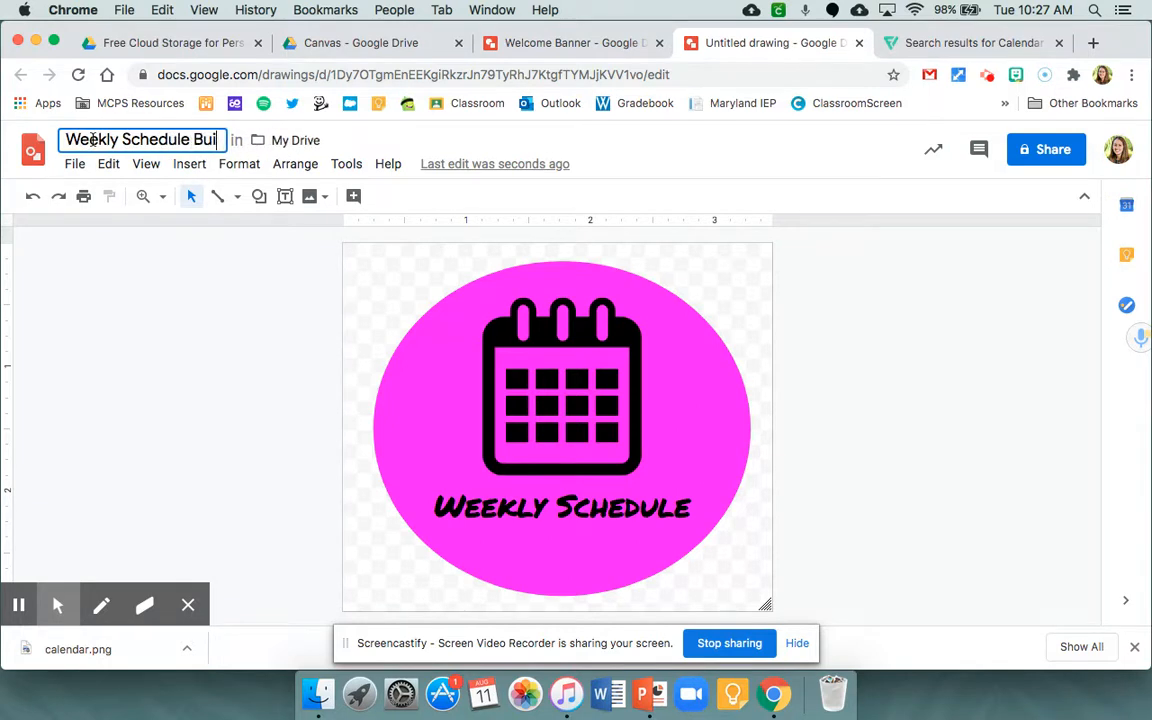
pyautogui.click(147, 306)
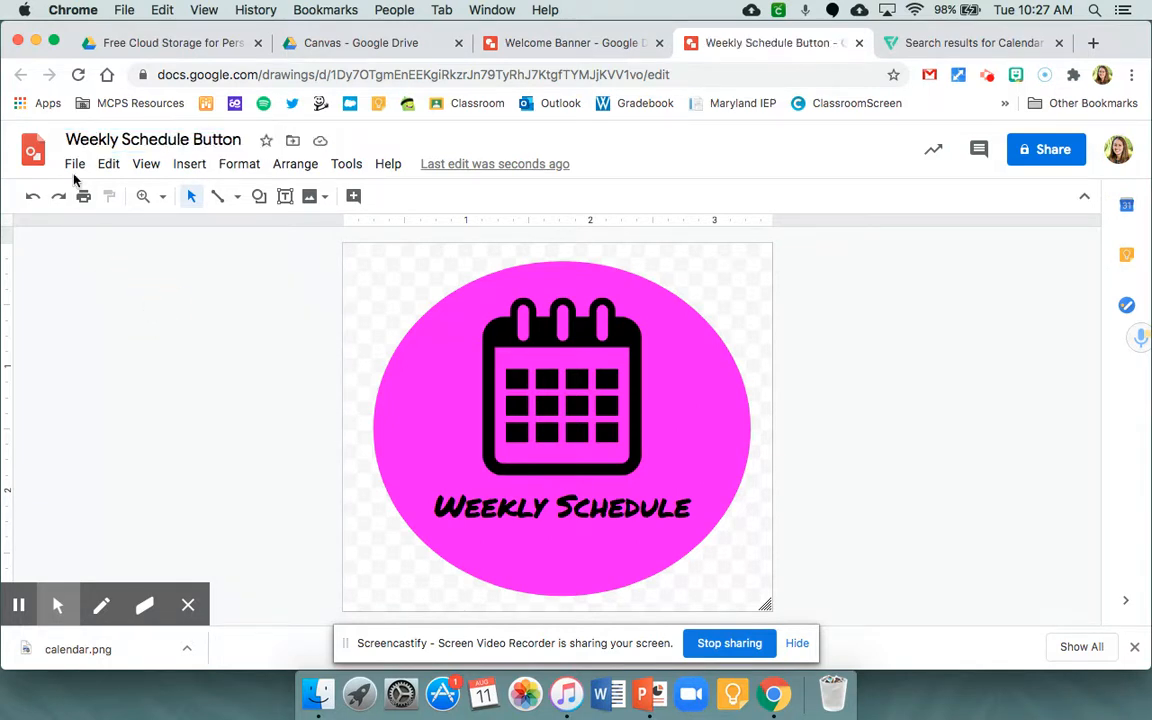
# Make a copy of the drawing named "Zoom" in the Canvas folder of My Drive.
pyautogui.click(74, 166)
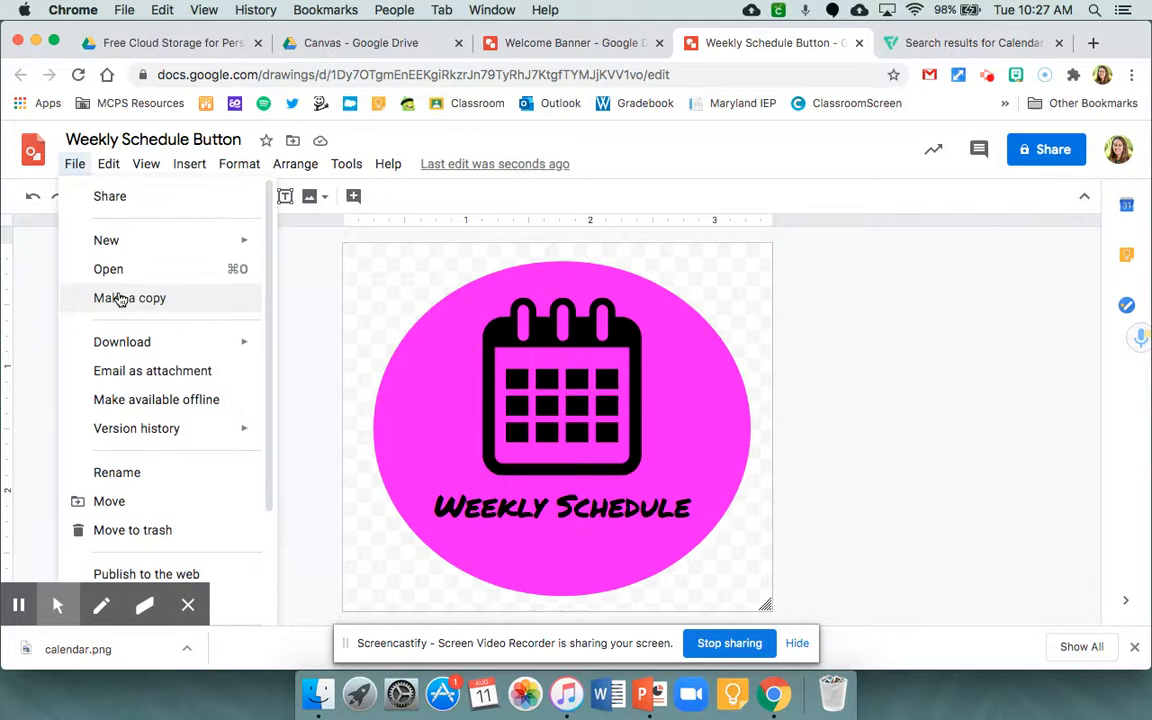
pyautogui.click(118, 297)
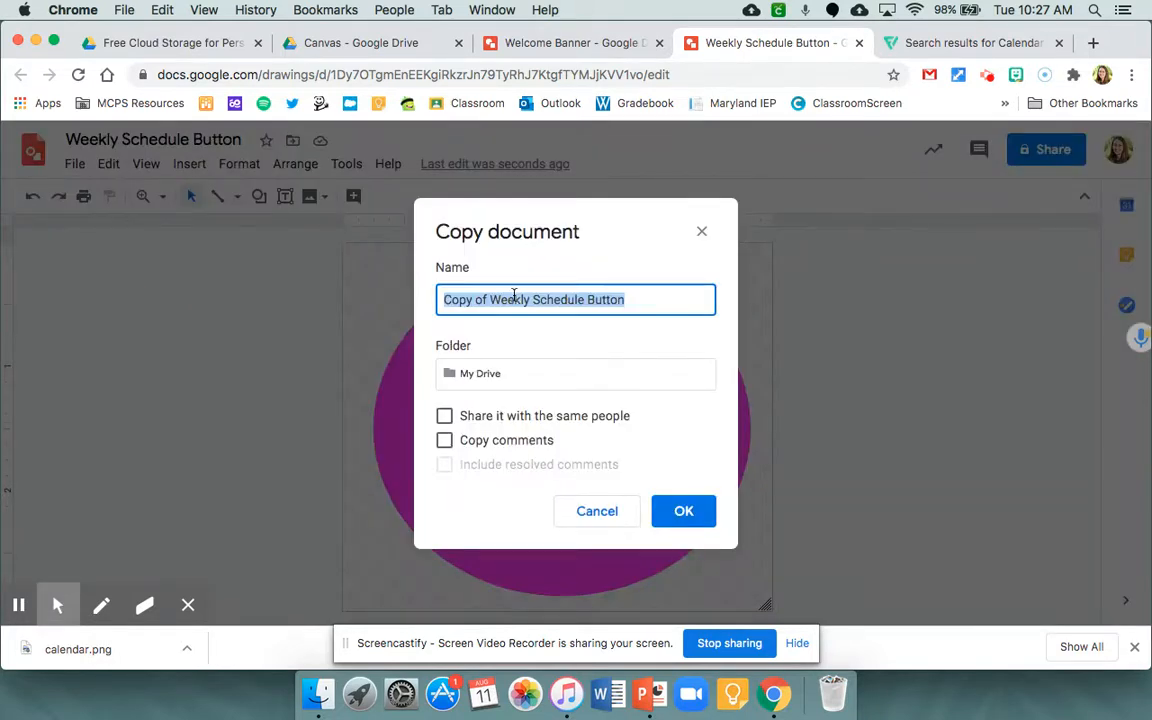
pyautogui.write('Zoom')
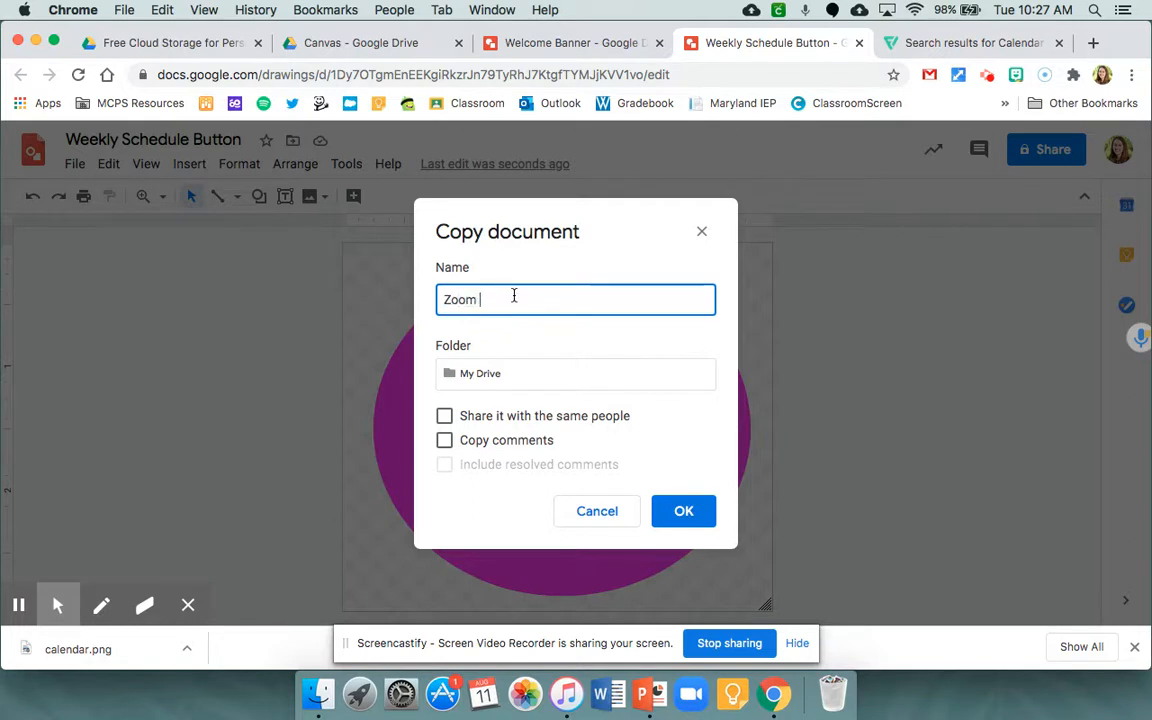
pyautogui.click(490, 375)
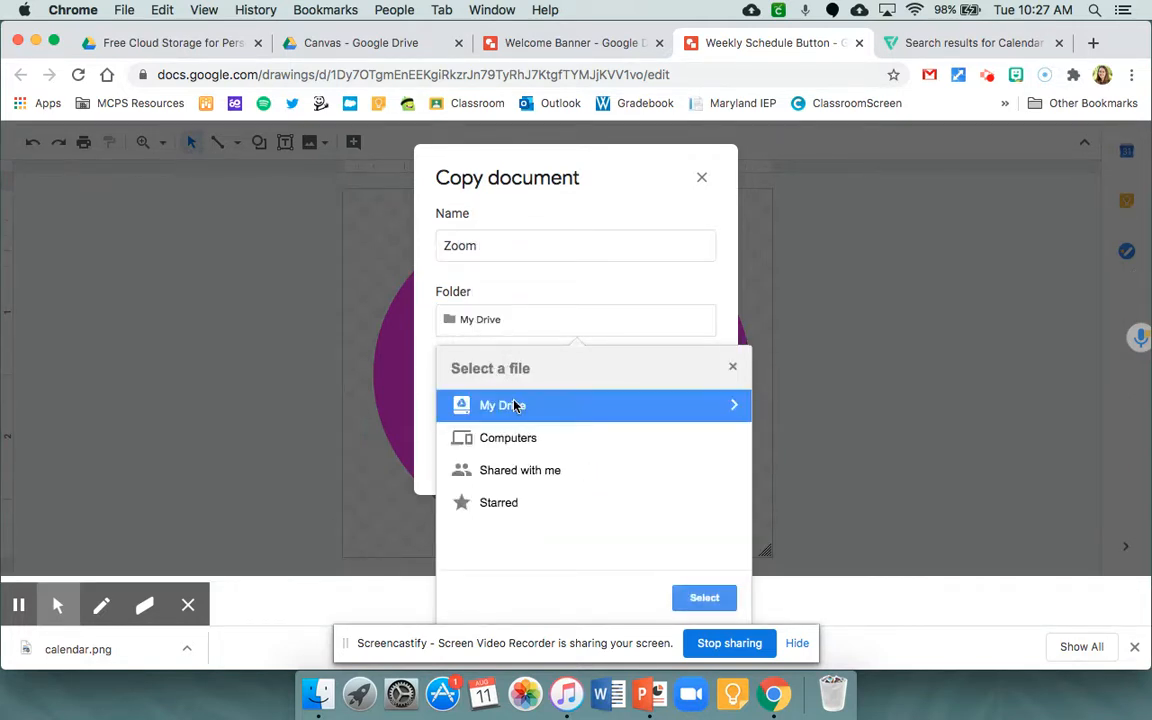
pyautogui.click(733, 405)
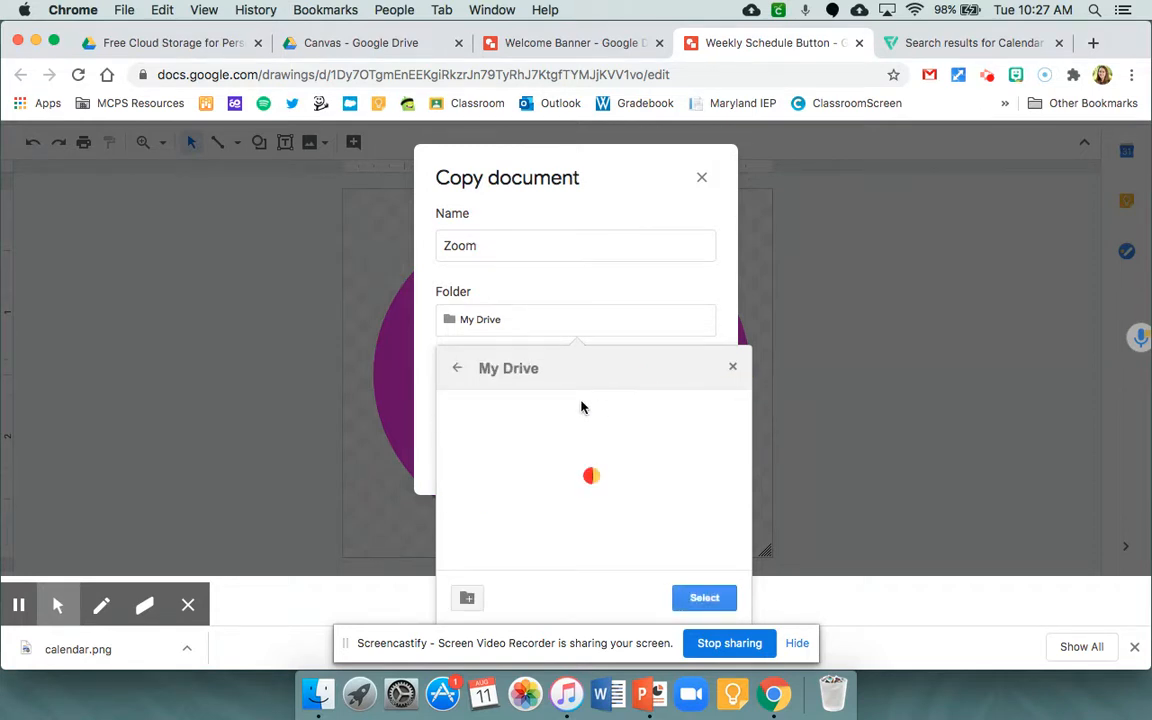
pyautogui.scroll(-2, 558, 445)
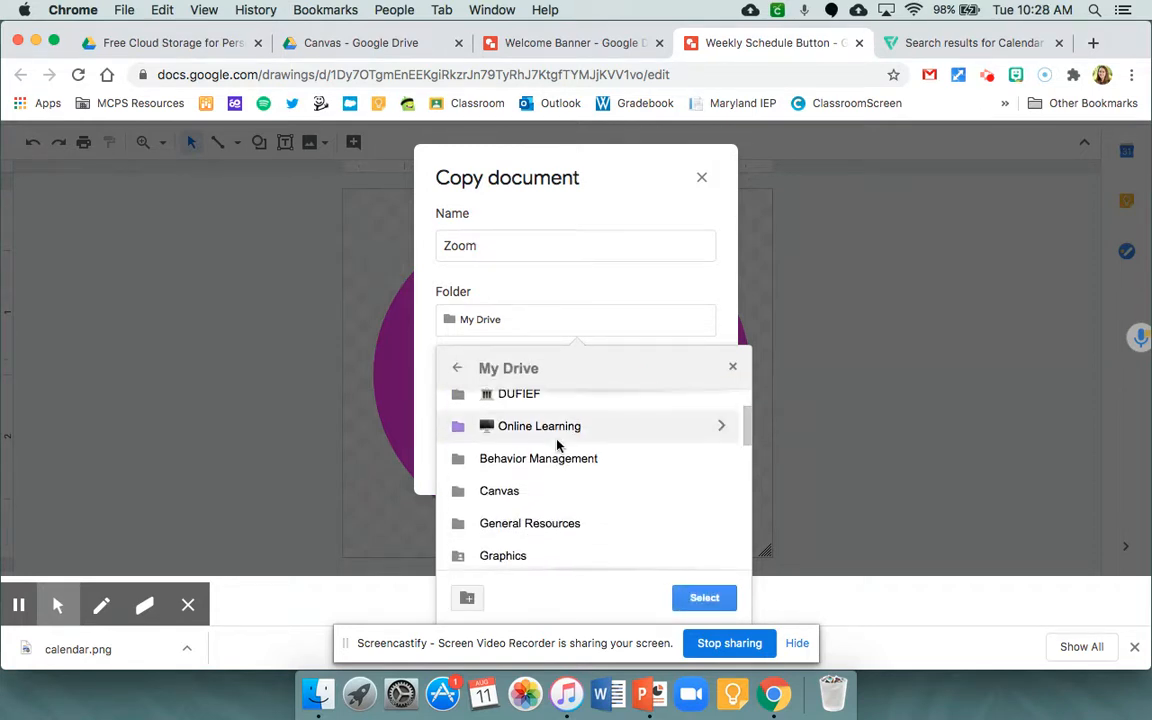
pyautogui.click(514, 493)
pyautogui.click(688, 596)
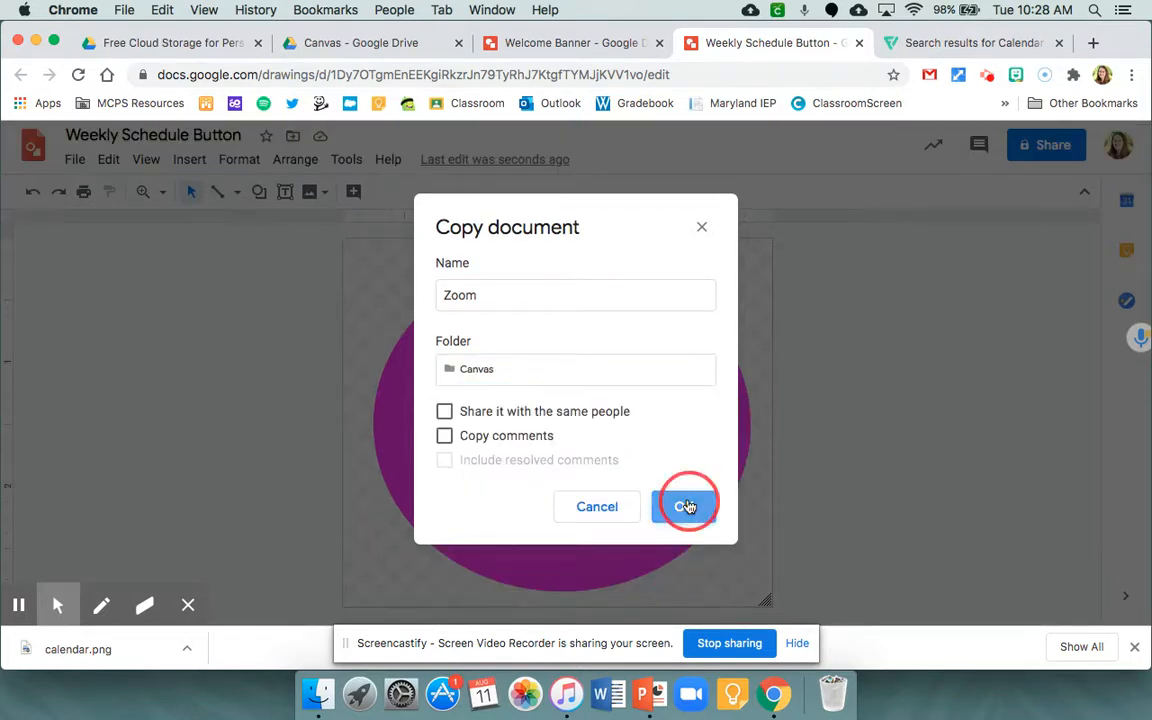
pyautogui.click(685, 505)
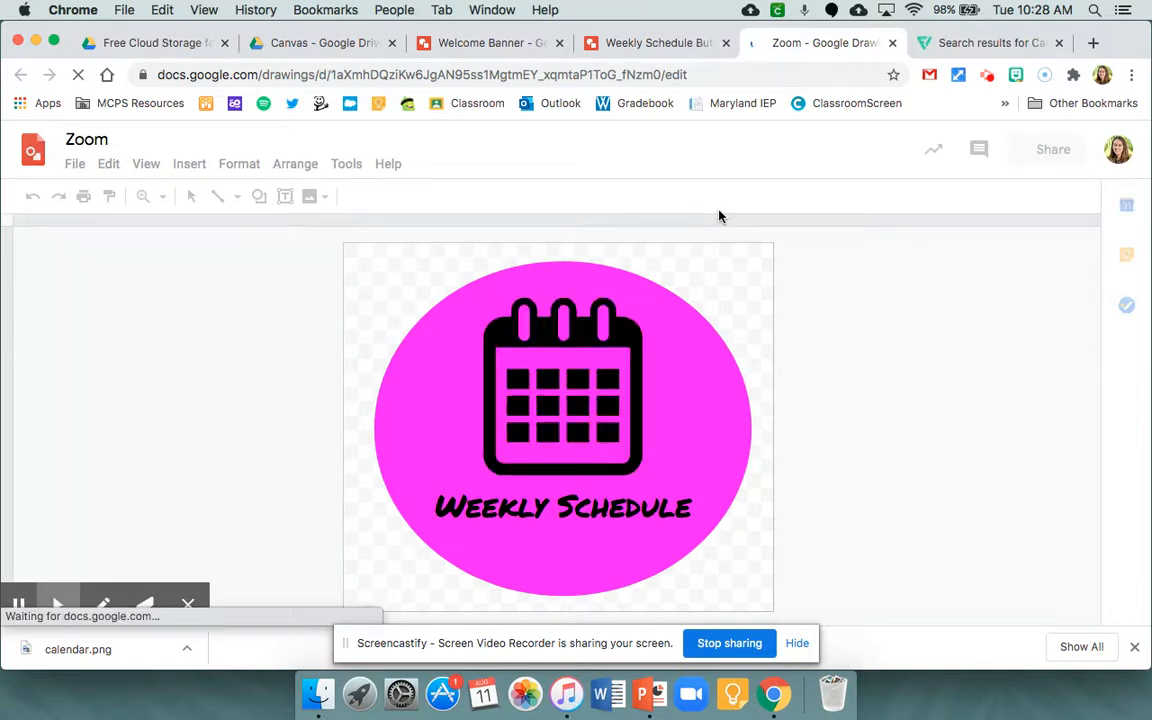
# Change the oval's fill to solid green in the Zoom drawing.
pyautogui.click(721, 372)
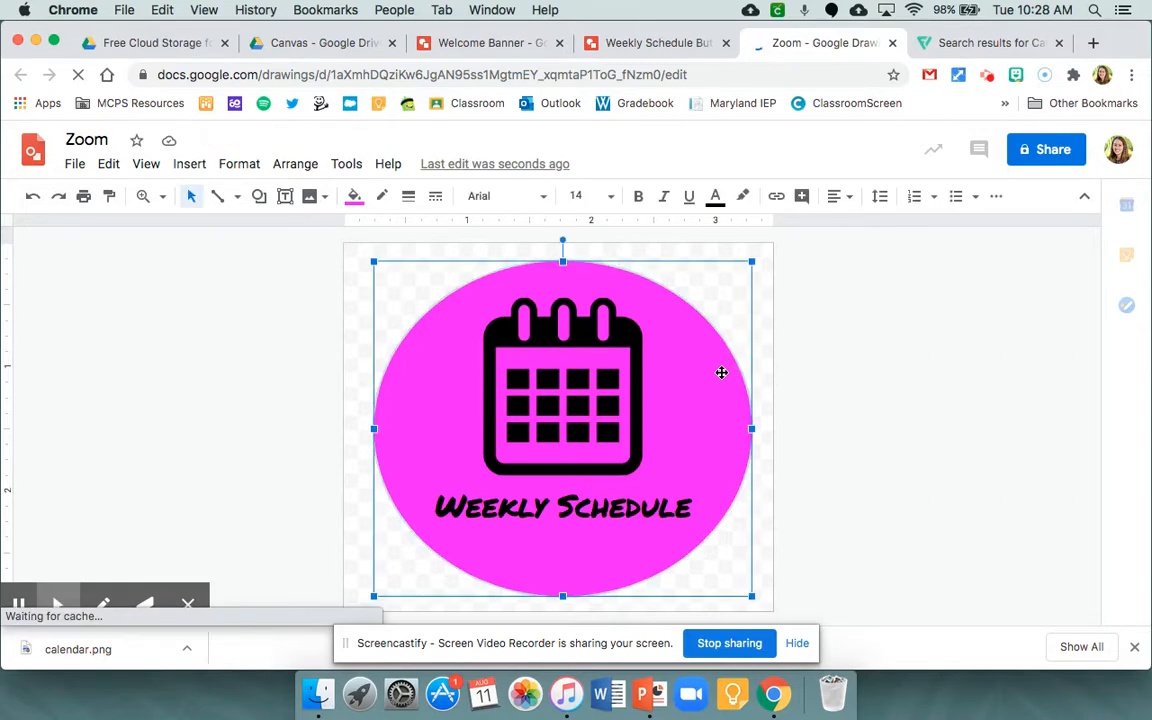
pyautogui.click(355, 198)
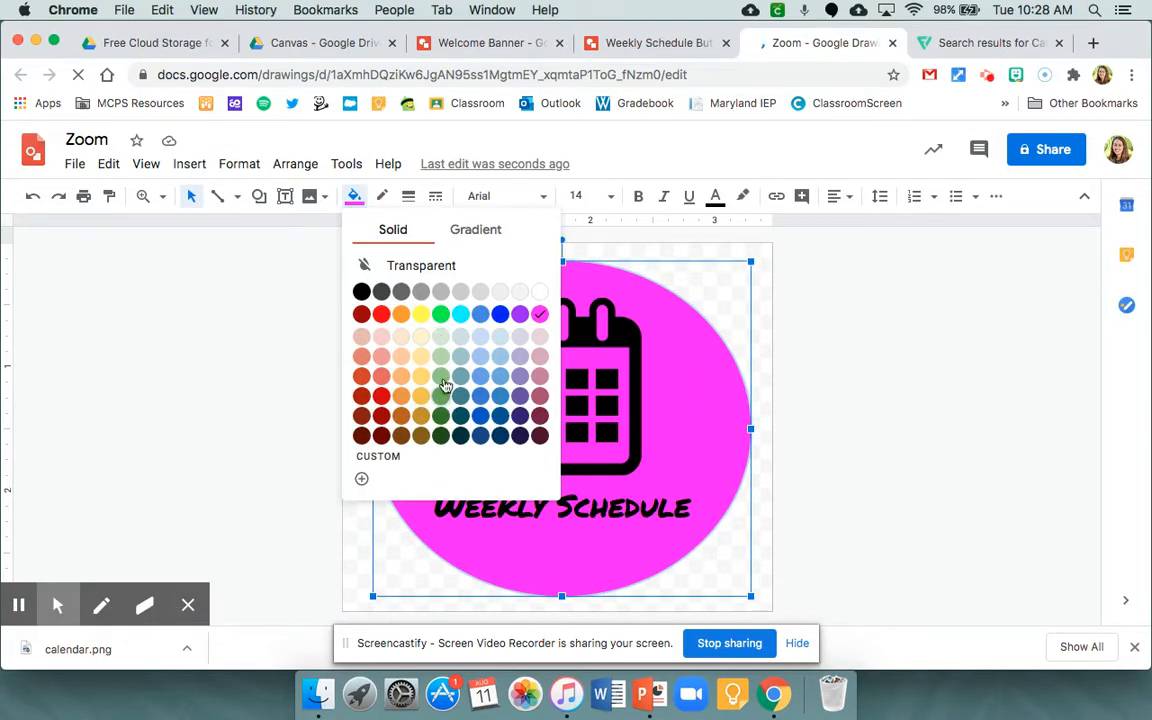
pyautogui.click(441, 316)
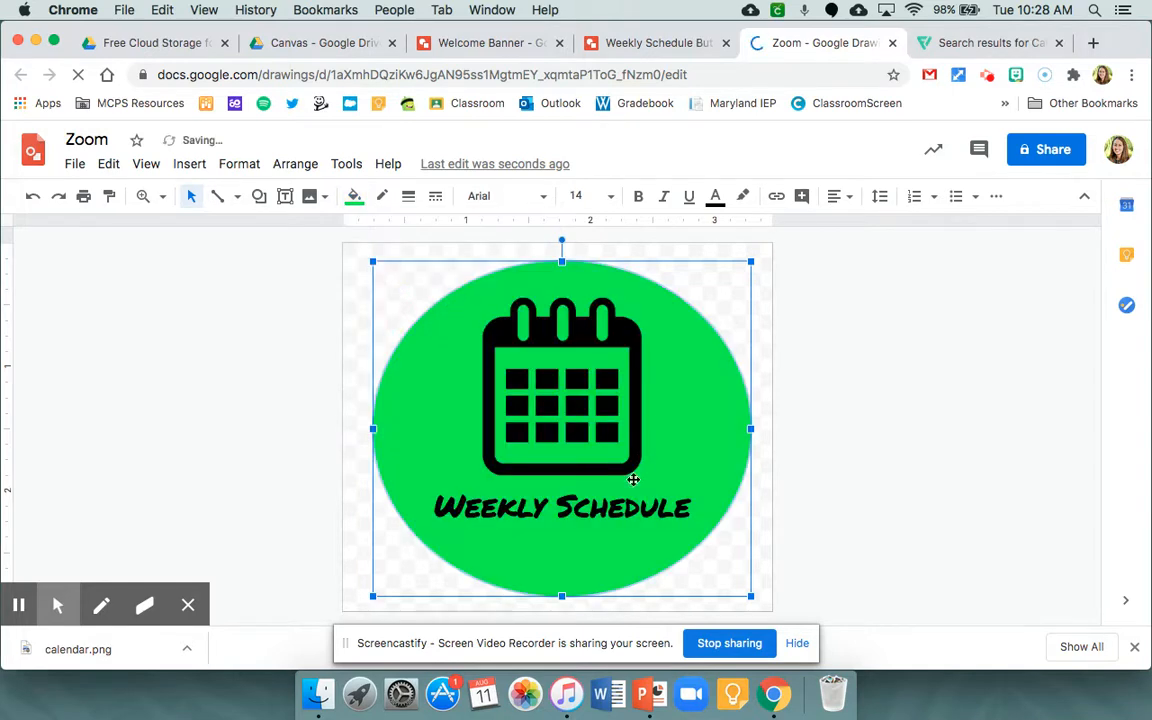
# Replace the "Weekly Schedule" text with "Zoom" placed lower in the oval, and delete the calendar icon.
pyautogui.tripleClick(588, 500)
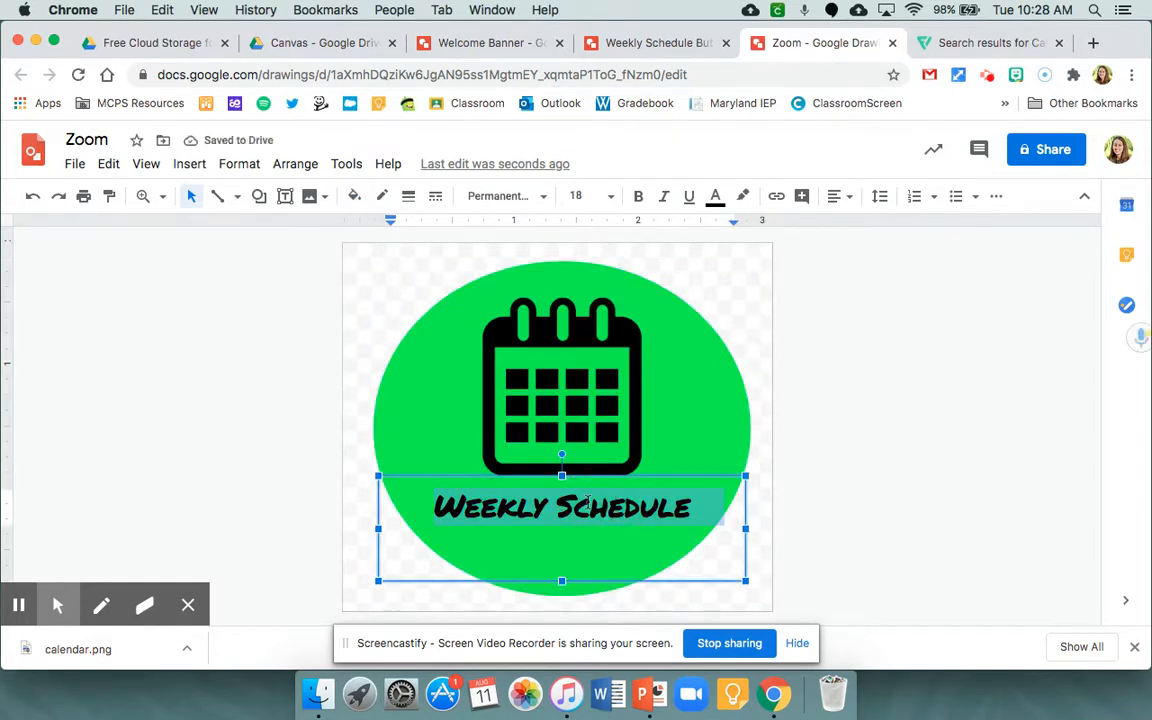
pyautogui.write('Zoom')
pyautogui.moveTo(648, 477); pyautogui.dragTo(652, 516)
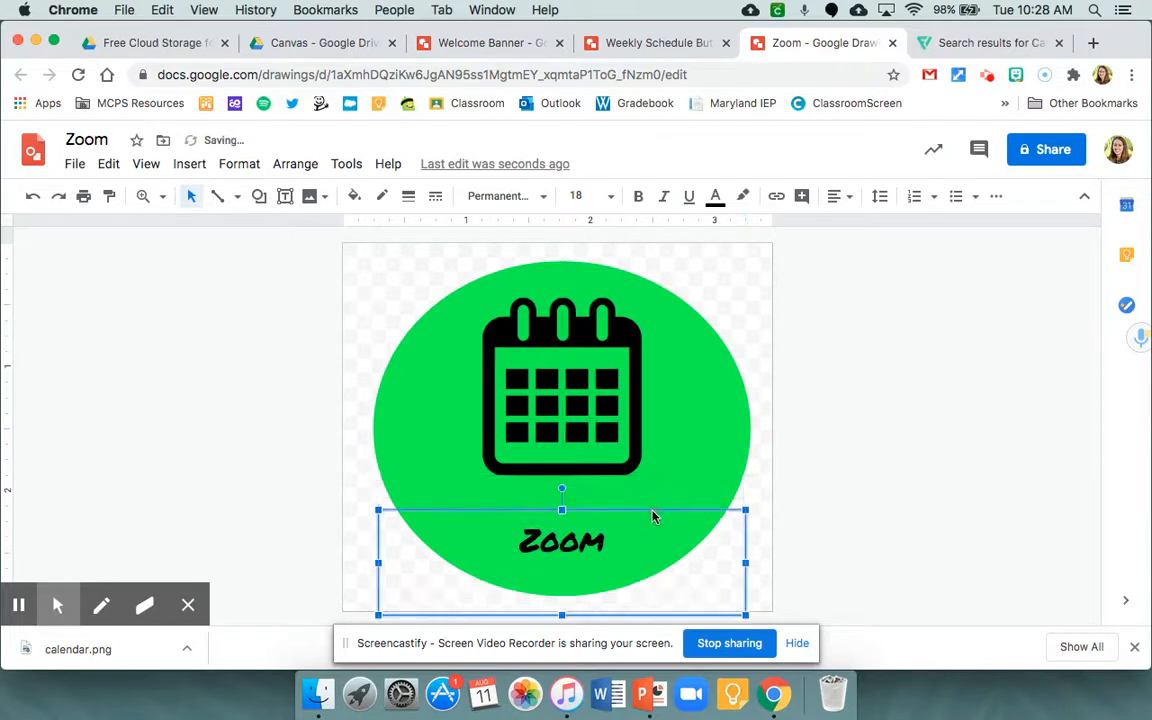
pyautogui.click(557, 358)
pyautogui.press('BackSpace')
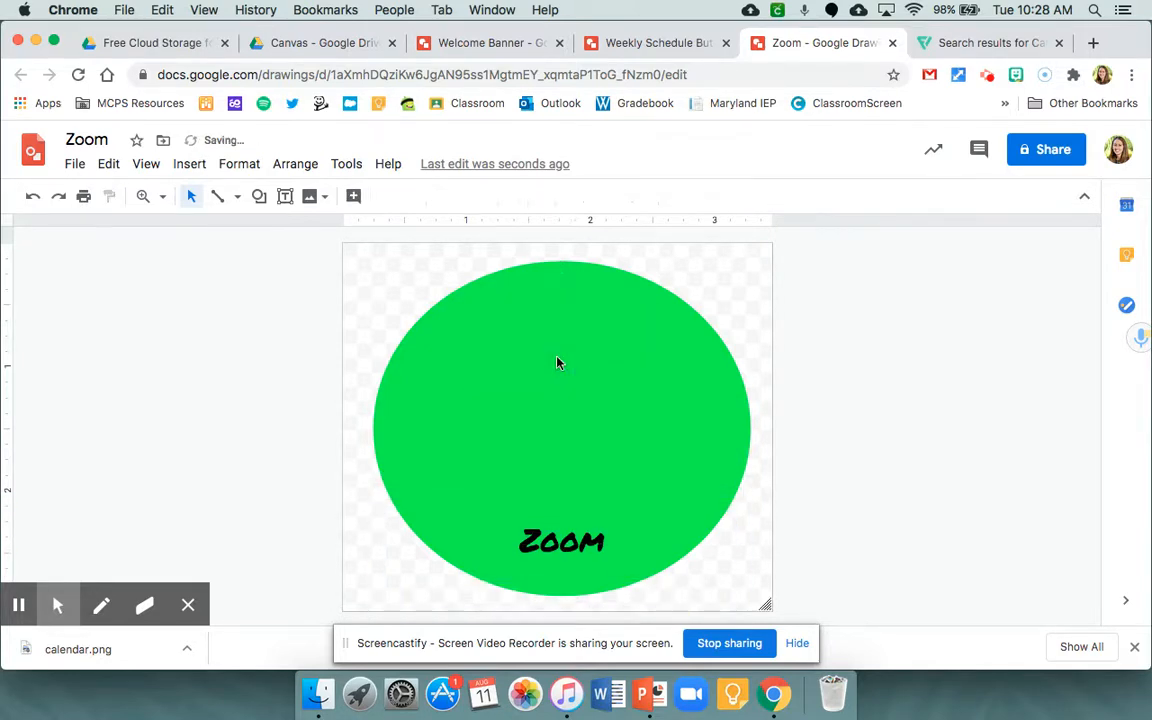
# Return to the Flaticon tab, close the calendar icon's download page and search for "video chat" icons.
pyautogui.click(938, 45)
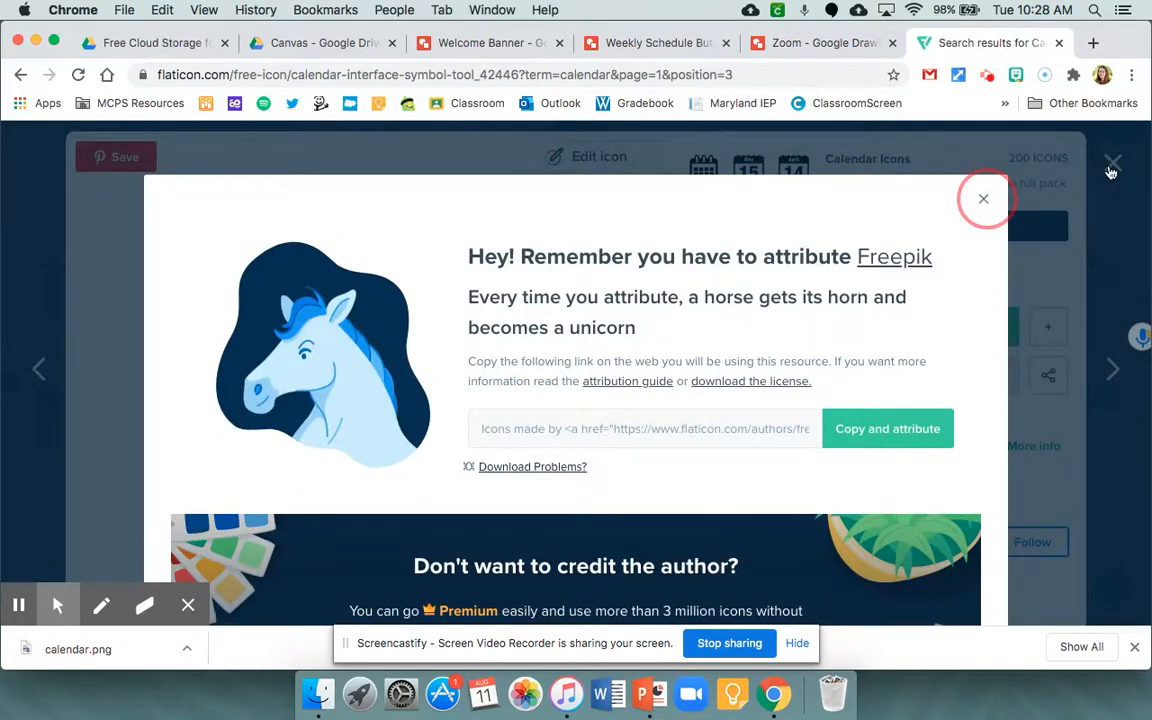
pyautogui.click(983, 199)
pyautogui.click(1117, 166)
pyautogui.scroll(4, 617, 267)
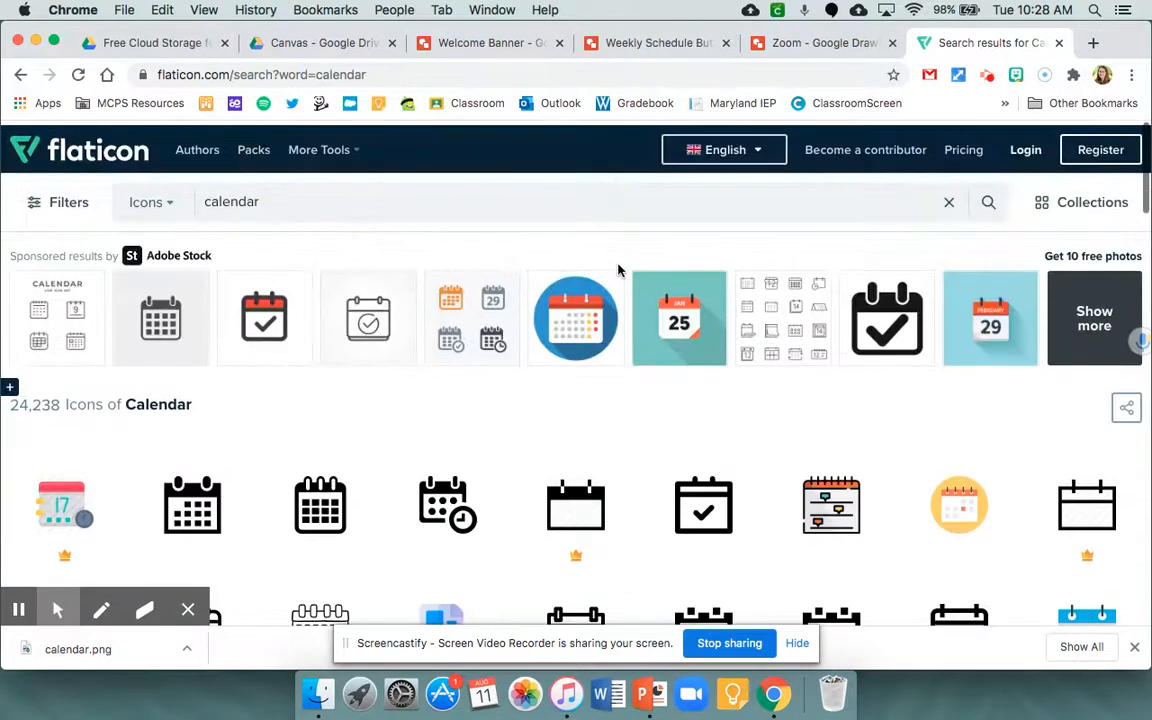
pyautogui.moveTo(271, 196); pyautogui.dragTo(182, 204)
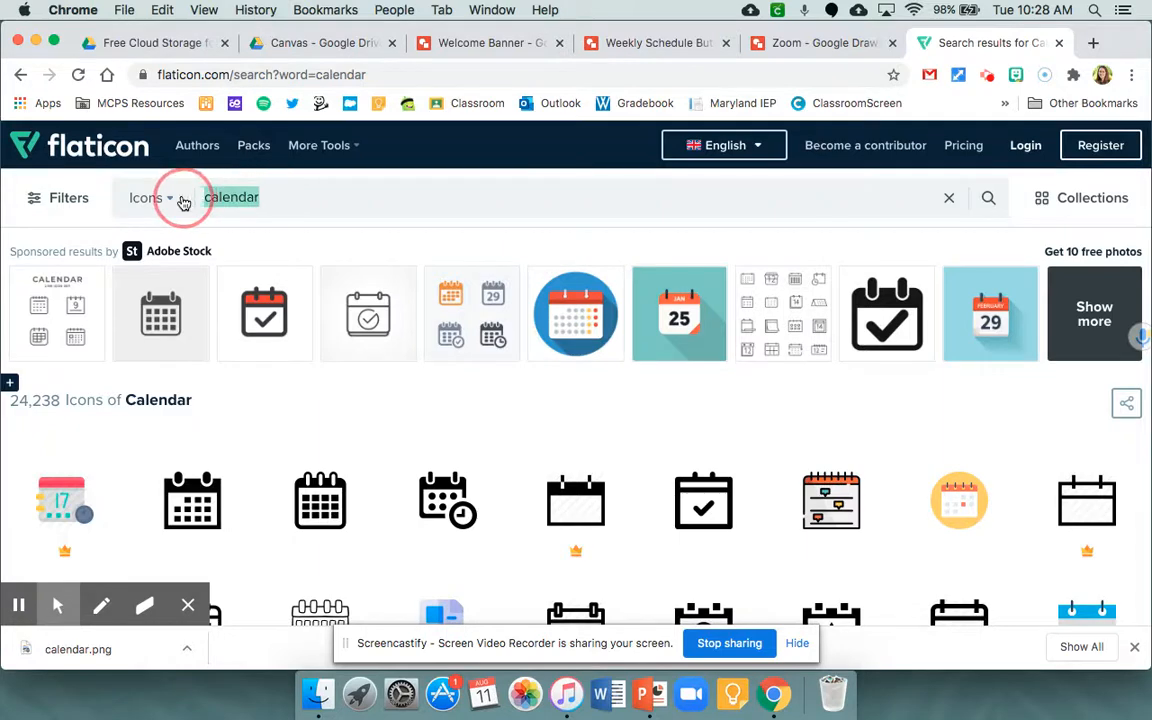
pyautogui.write('video chat')
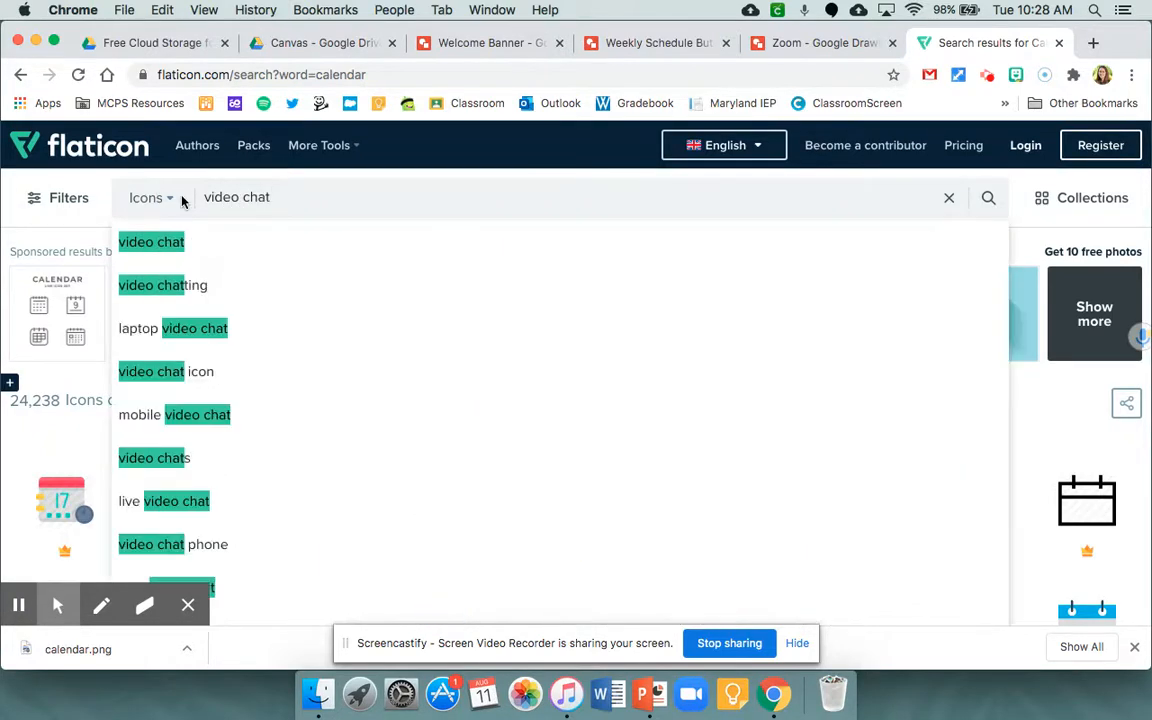
pyautogui.press('Return')
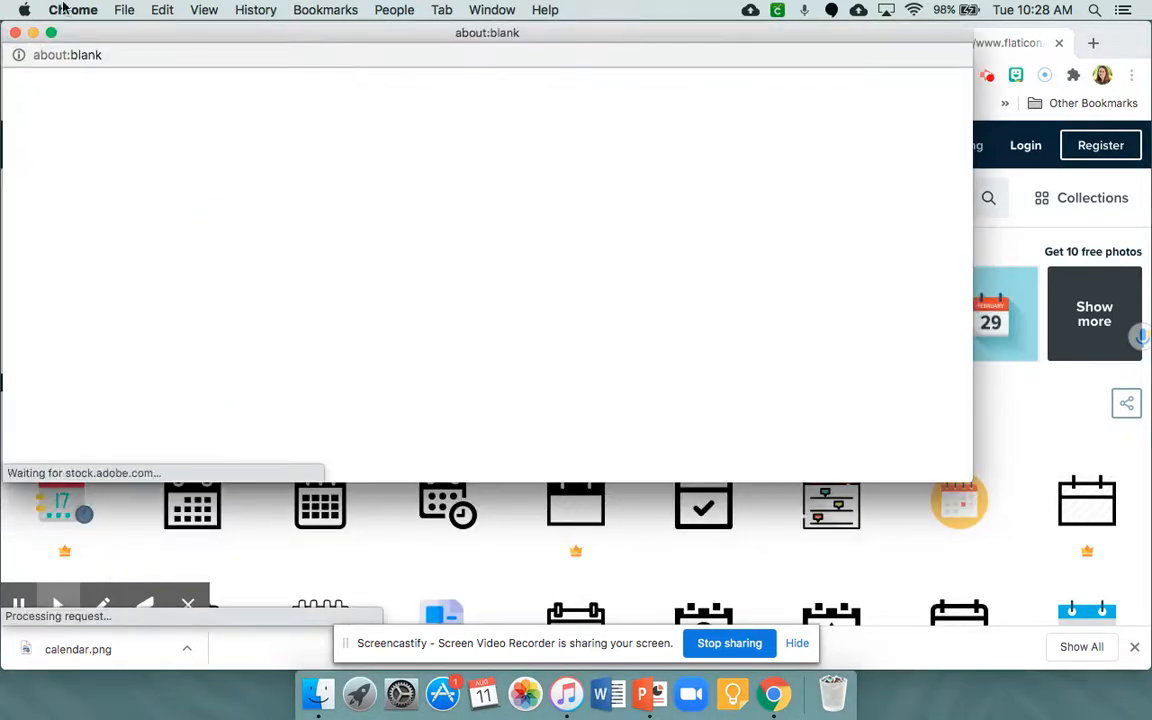
# Close the pop-up window and download the free Teleconference icon of a person on a laptop with a speech bubble as PNG.
pyautogui.click(15, 34)
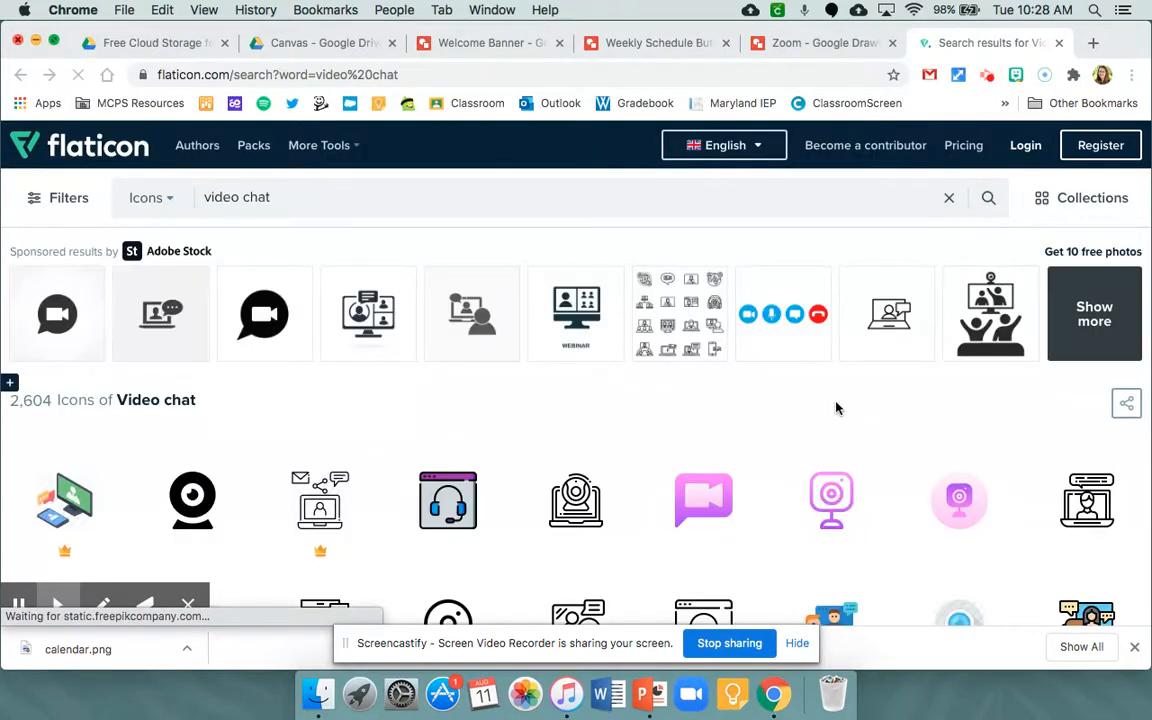
pyautogui.scroll(-5, 836, 406)
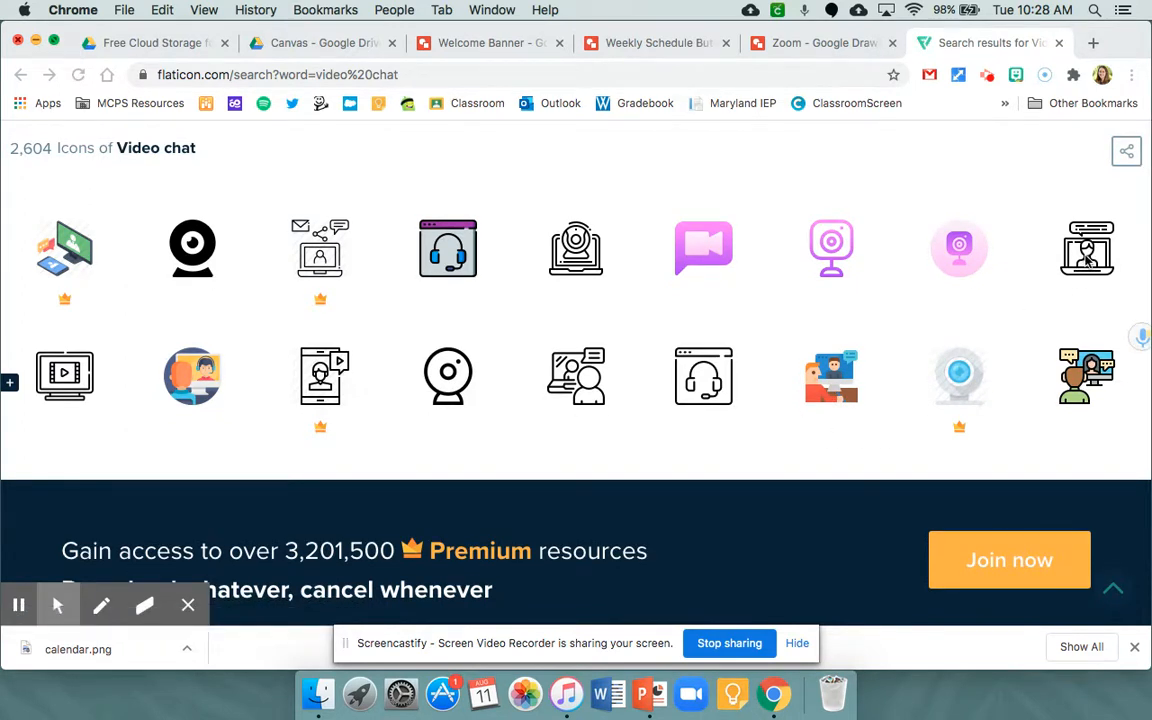
pyautogui.click(1082, 260)
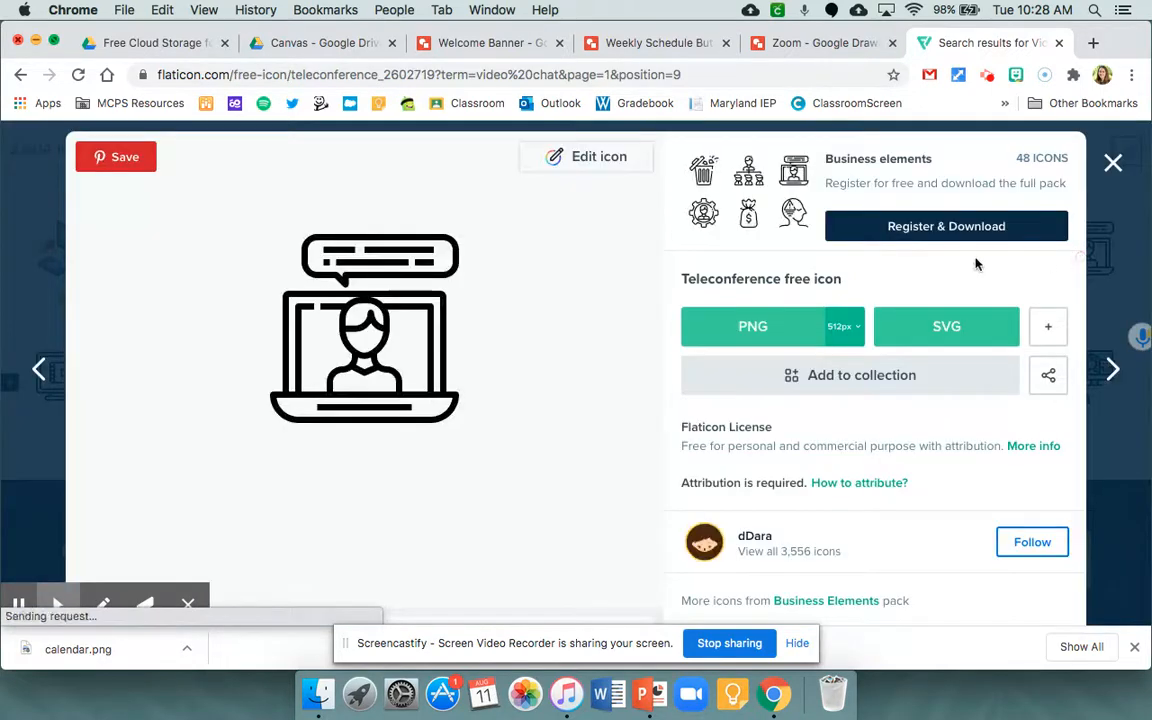
pyautogui.click(742, 334)
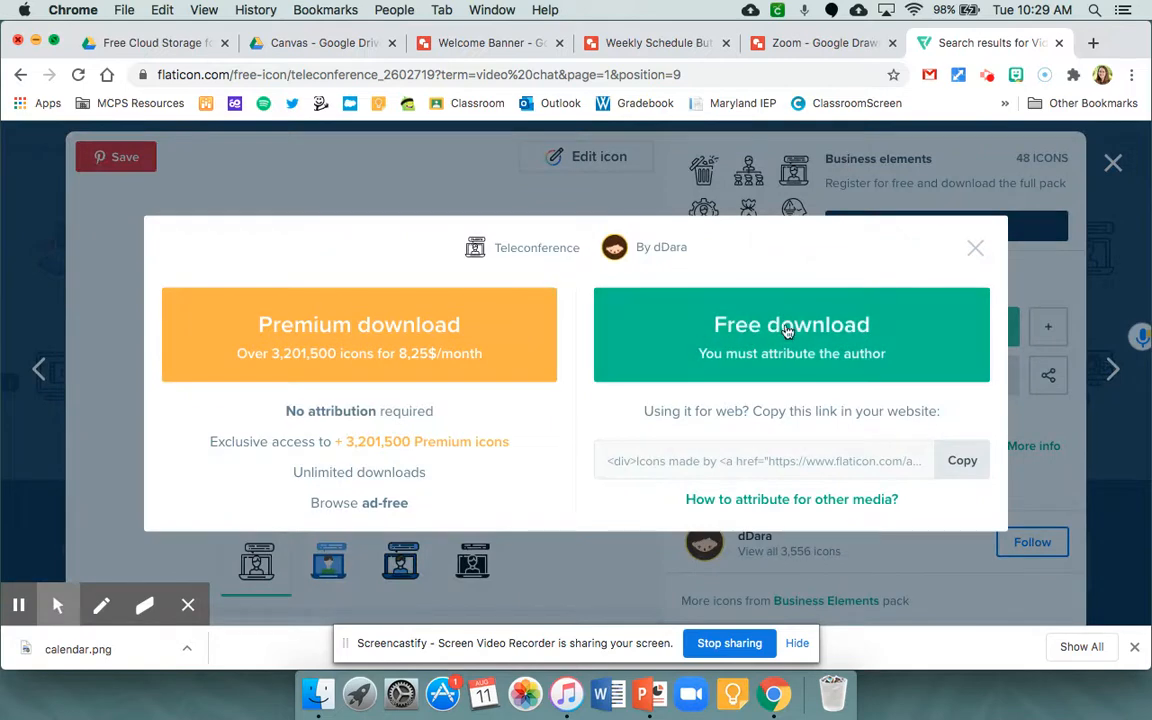
pyautogui.click(780, 325)
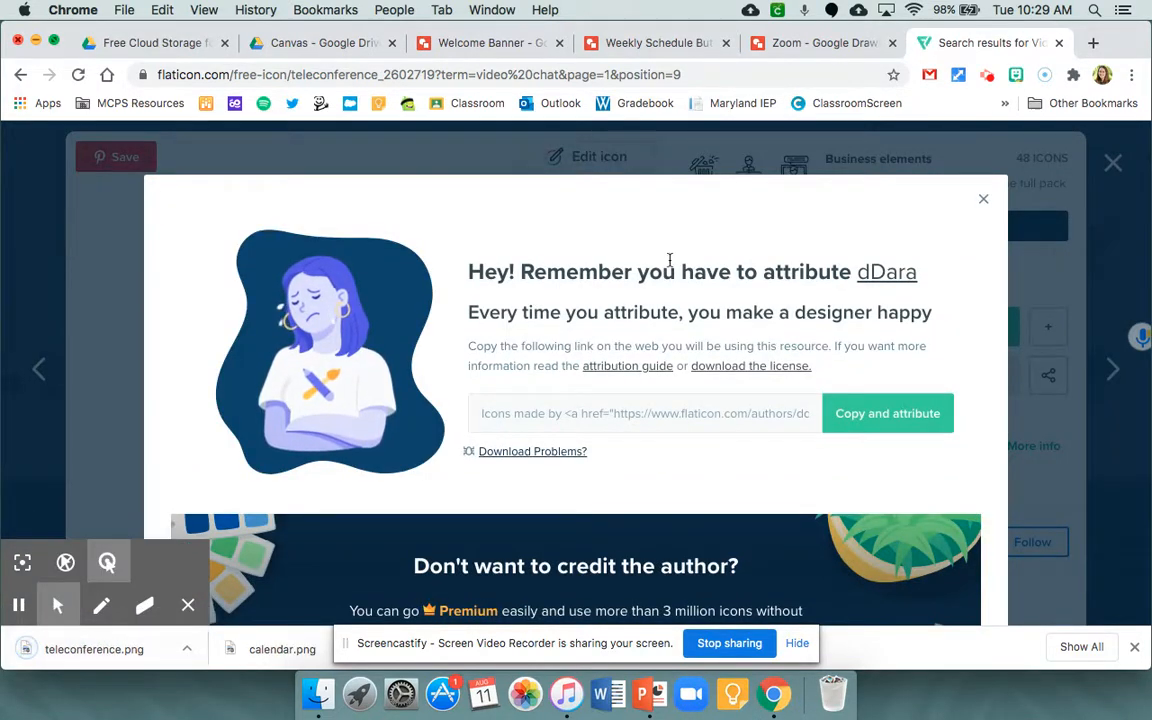
# Insert the downloaded teleconference.png into the Zoom drawing, shrink it to about half size and centre it in the oval above the text.
pyautogui.click(801, 47)
pyautogui.moveTo(80, 648); pyautogui.dragTo(550, 425)
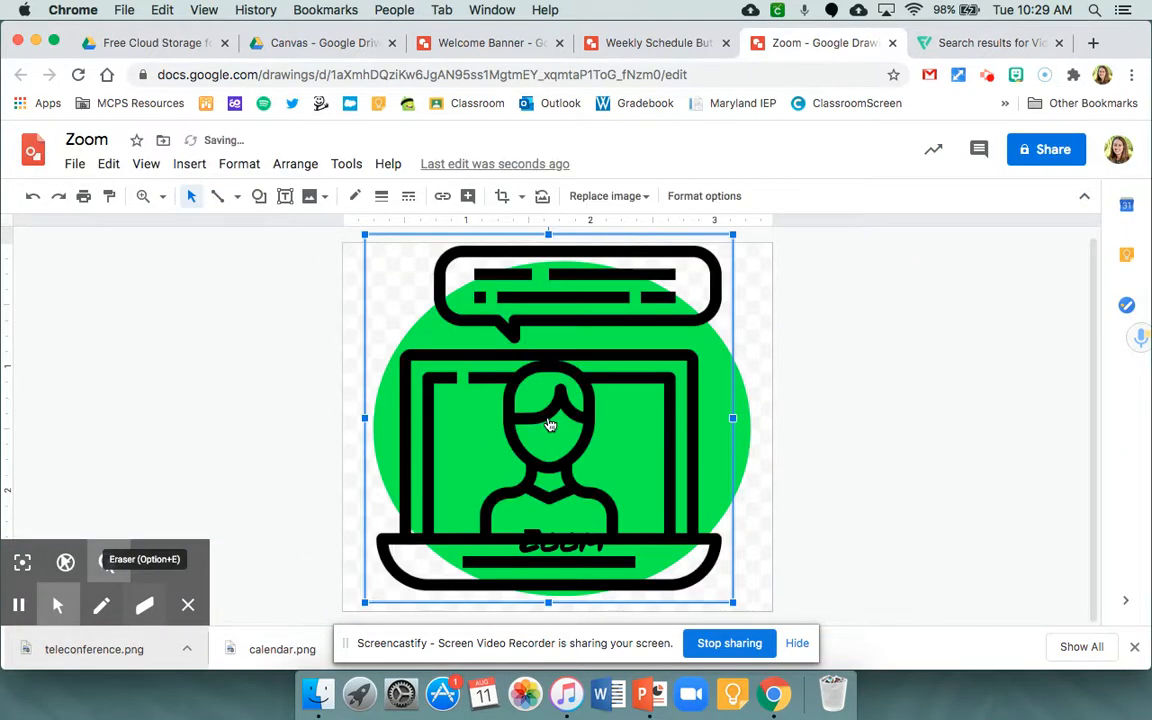
pyautogui.moveTo(735, 603); pyautogui.dragTo(578, 415)
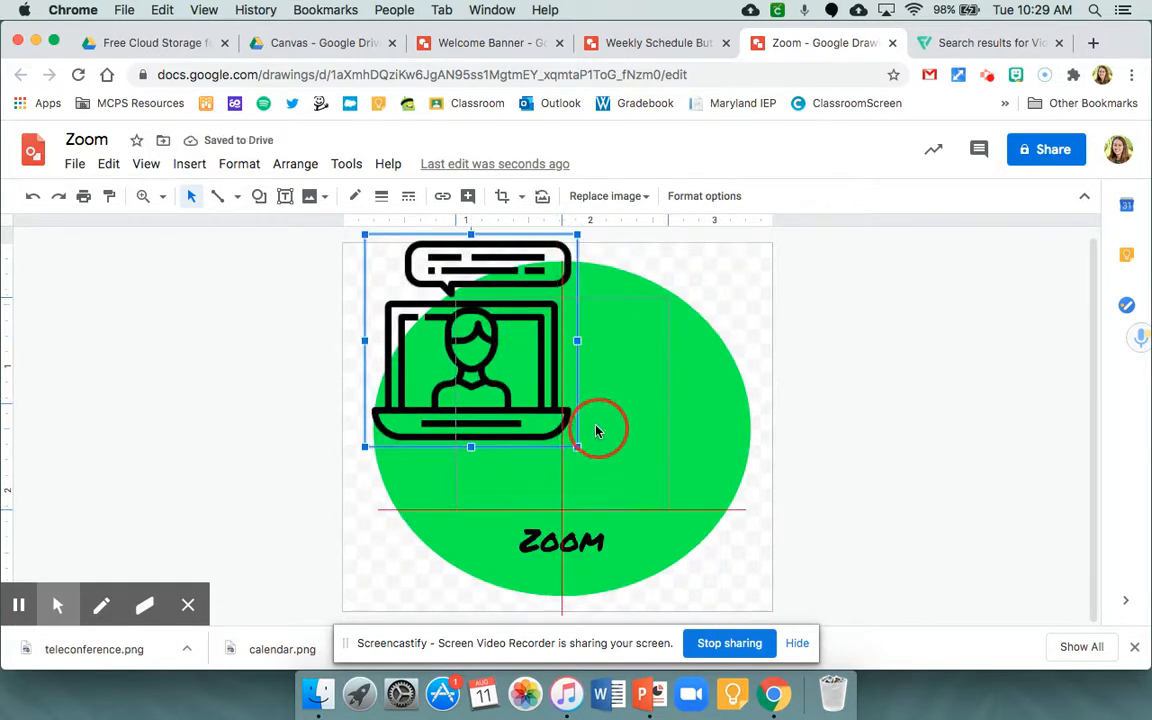
pyautogui.moveTo(542, 365); pyautogui.dragTo(628, 427)
pyautogui.click(820, 430)
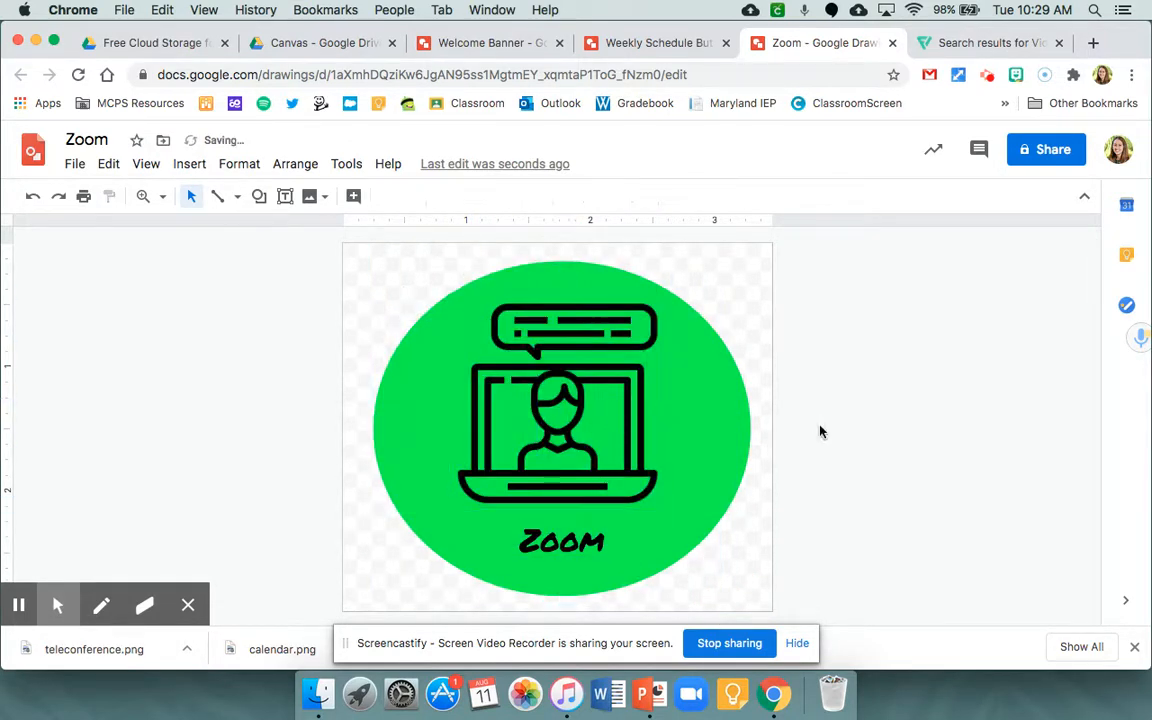